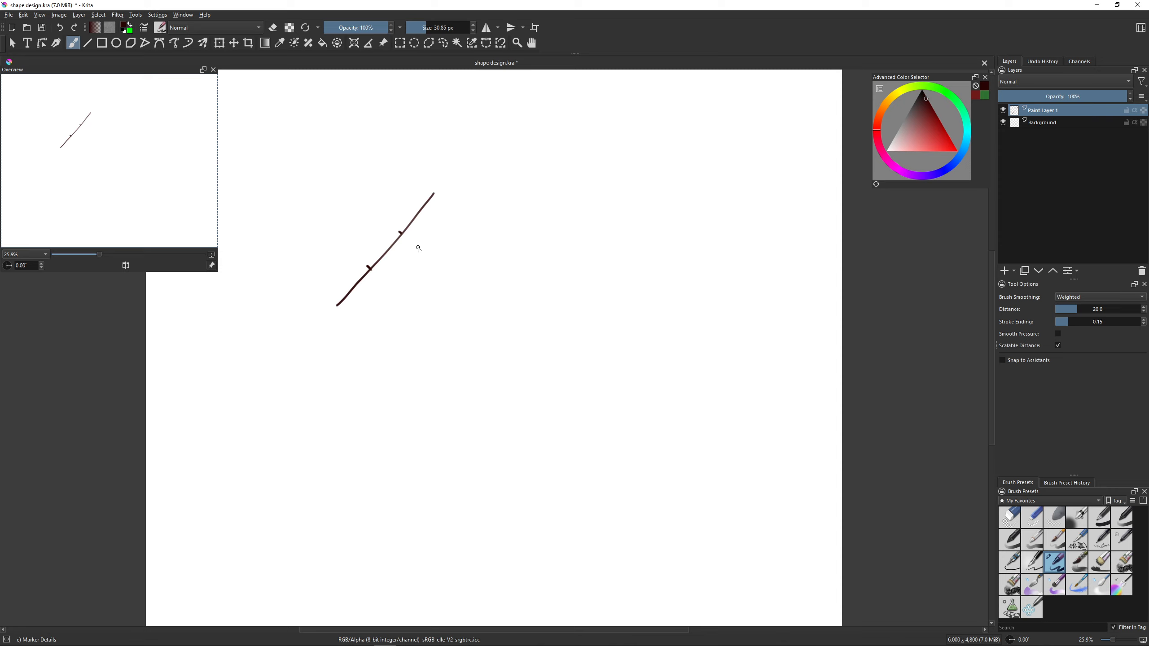
# - Duplicate Paint Layer 1, shift the copy one segment down along the diagonal line, and merge it down
pyautogui.hotkey('ctrl', 'j')
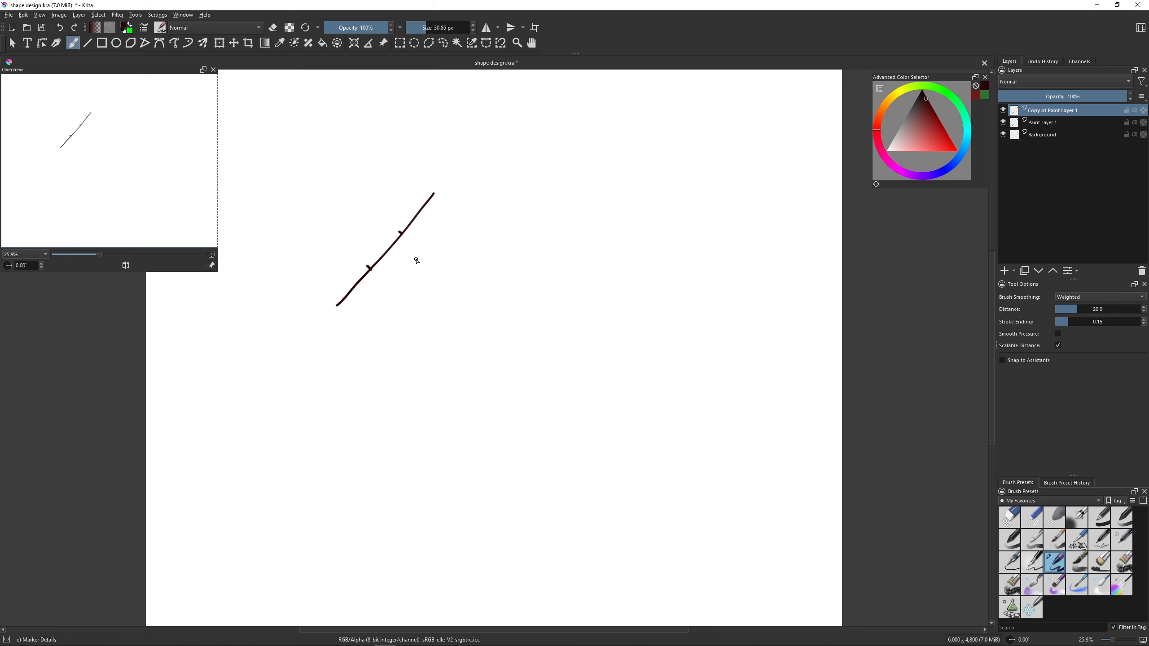
pyautogui.press('t')
pyautogui.moveTo(409, 247)
pyautogui.mouseDown()
pyautogui.moveTo(433, 260)
pyautogui.moveTo(451, 244)
pyautogui.moveTo(446, 215)
pyautogui.moveTo(436, 210)
pyautogui.moveTo(428, 263)
pyautogui.moveTo(377, 282)
pyautogui.mouseUp()
pyautogui.press('b')
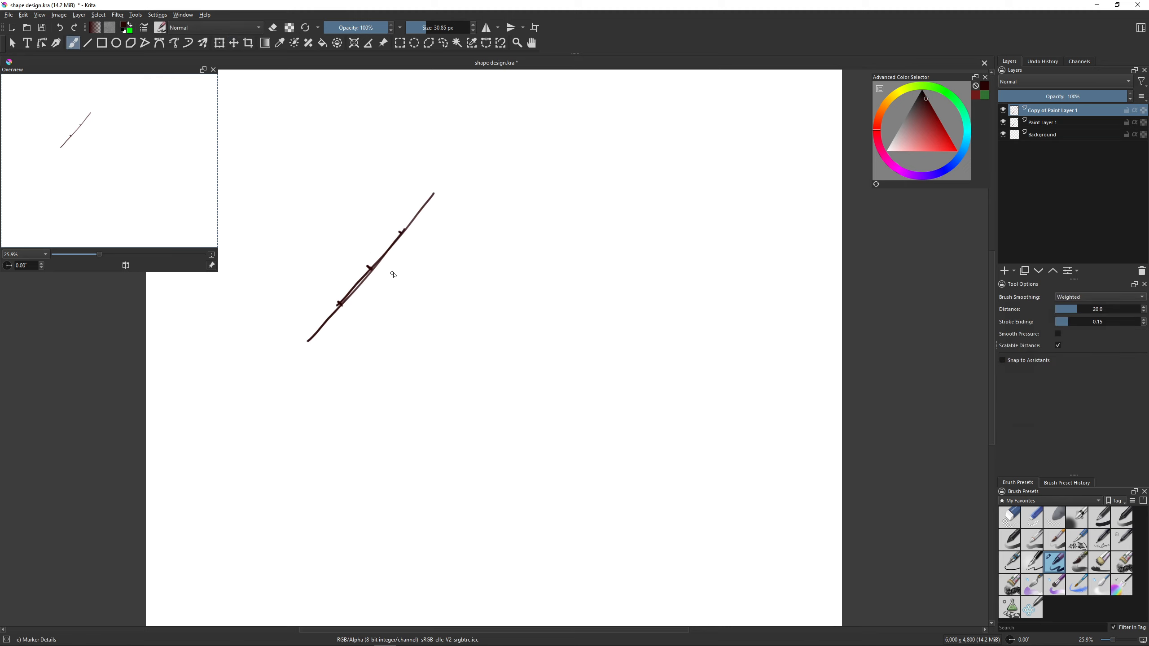
pyautogui.hotkey('ctrl', 'e')
# - Clear the layer and draw a near-vertical freehand line divided into thirds by two small marks
pyautogui.press('Delete')
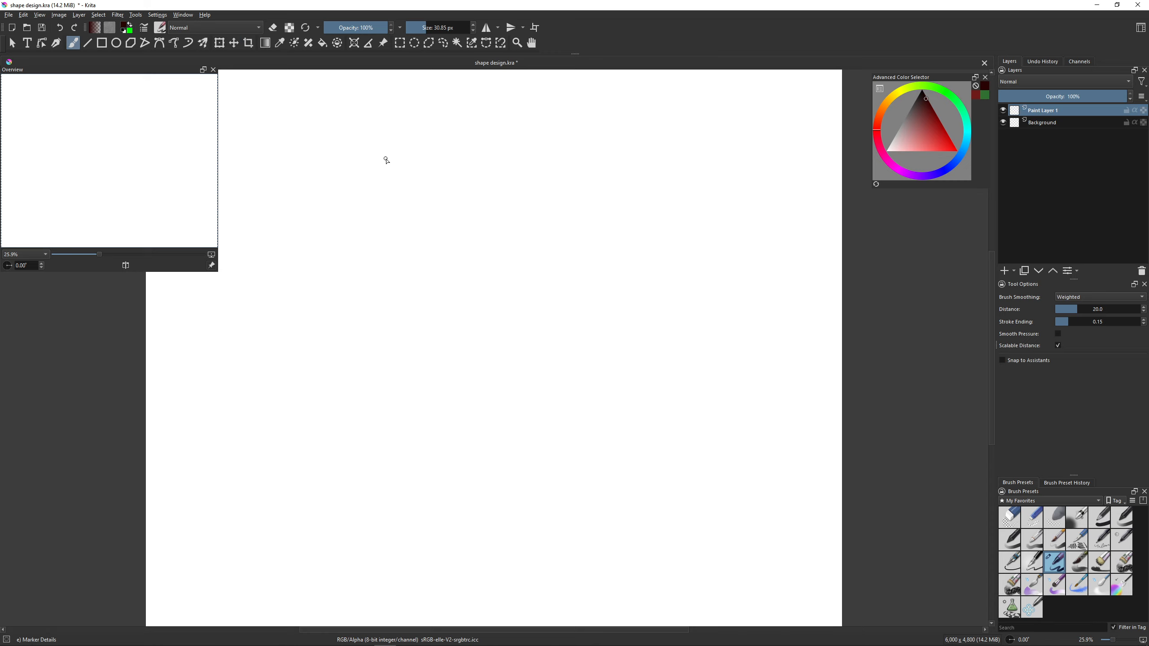
pyautogui.moveTo(383, 152); pyautogui.dragTo(403, 275)
pyautogui.hotkey('ctrl', 'z')
pyautogui.moveTo(410, 161); pyautogui.dragTo(419, 294)
# - Draw a rising diagonal line and a descending one below it, dividing each into thirds with two short marks
pyautogui.moveTo(500, 316); pyautogui.dragTo(644, 224)
pyautogui.moveTo(552, 281); pyautogui.dragTo(555, 286)
pyautogui.moveTo(603, 251); pyautogui.dragTo(606, 265)
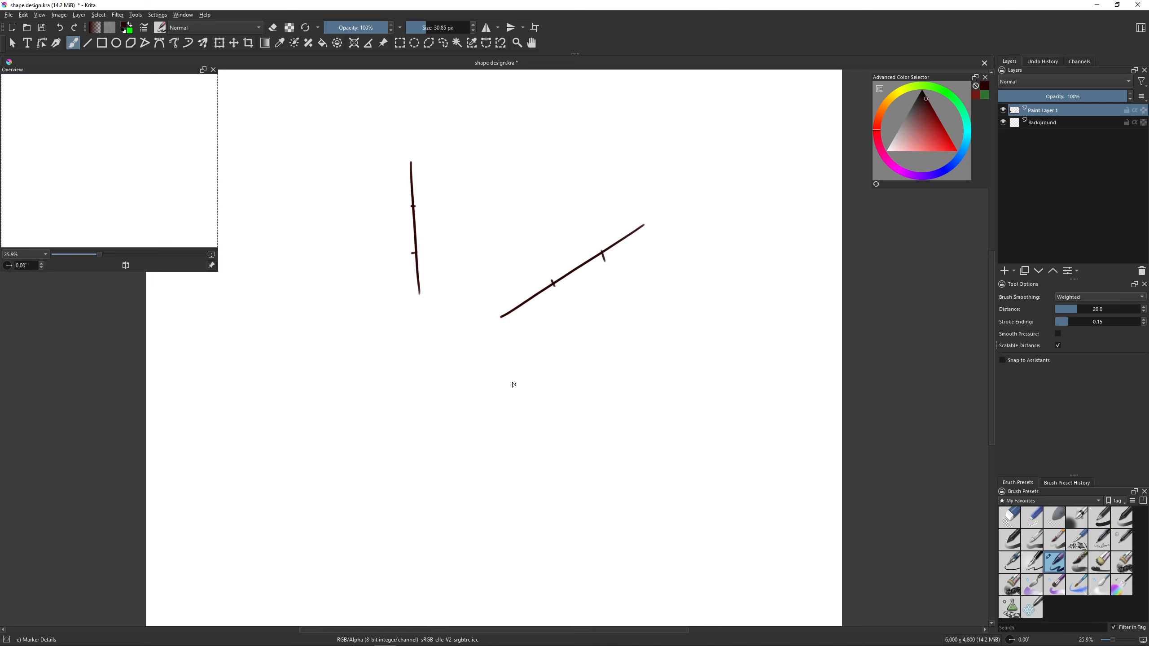
pyautogui.moveTo(482, 348); pyautogui.dragTo(585, 430)
pyautogui.moveTo(543, 392); pyautogui.dragTo(540, 399)
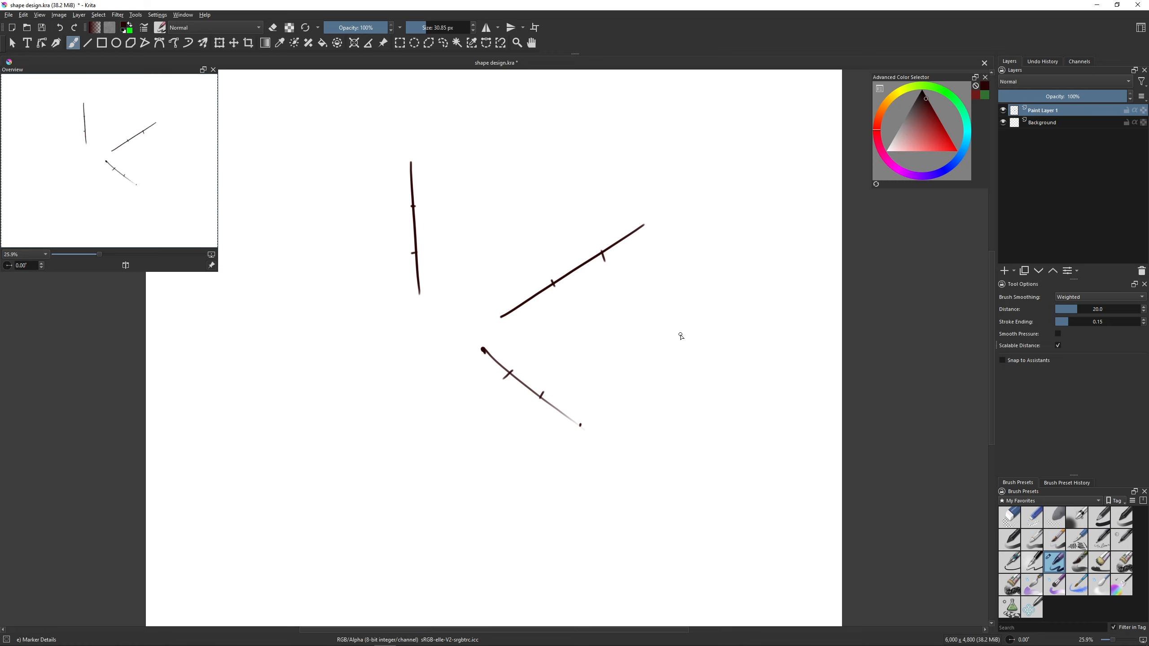
# - Clear the layer and draw a straight-line right-angle corner with a diagonal line divided into thirds above it
pyautogui.press('Delete')
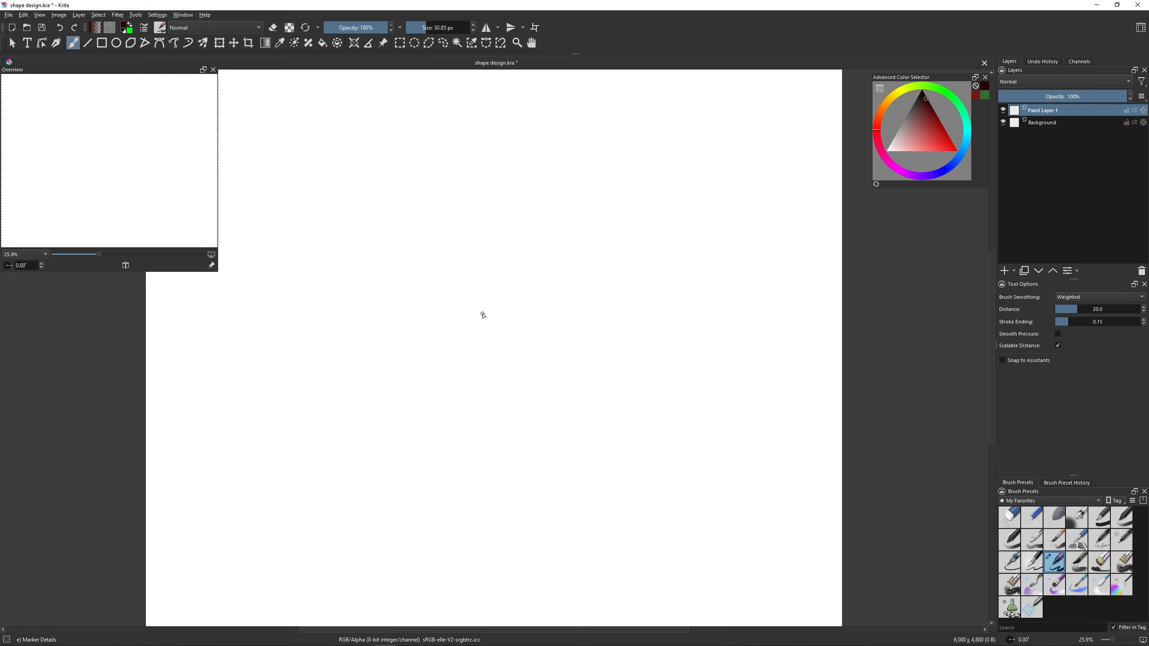
pyautogui.moveTo(478, 318); pyautogui.dragTo(477, 387)
pyautogui.hotkey('ctrl', 'z')
pyautogui.press('v')
pyautogui.moveTo(482, 319); pyautogui.dragTo(483, 382)
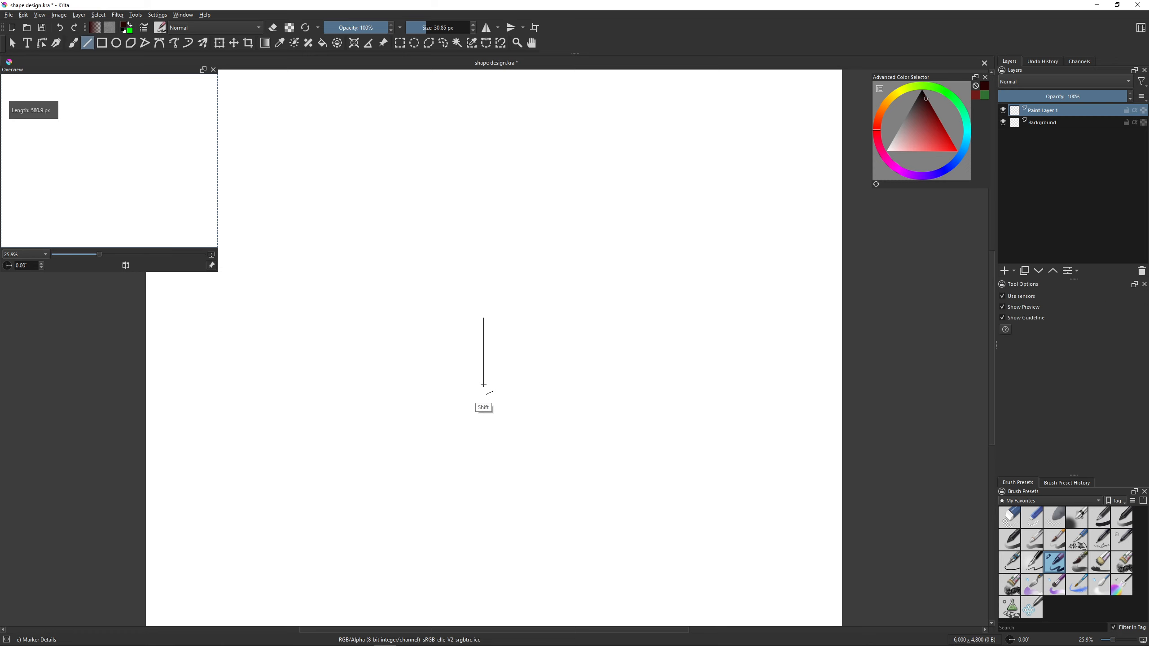
pyautogui.moveTo(483, 320); pyautogui.dragTo(617, 320)
pyautogui.press('b')
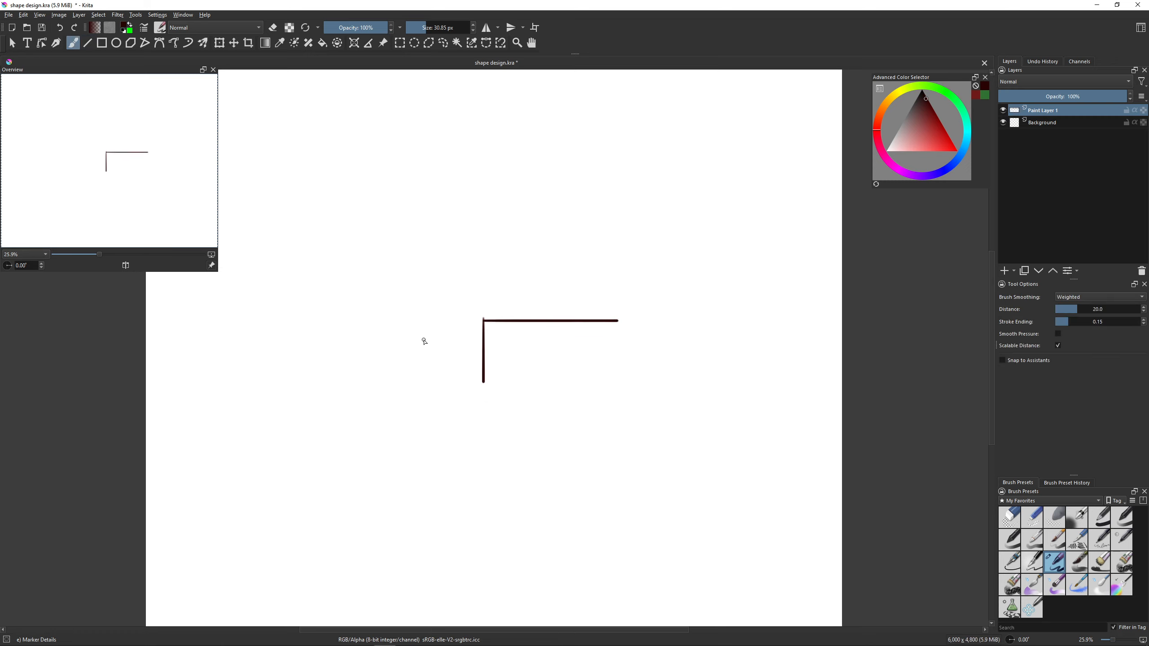
pyautogui.moveTo(424, 344); pyautogui.dragTo(556, 231)
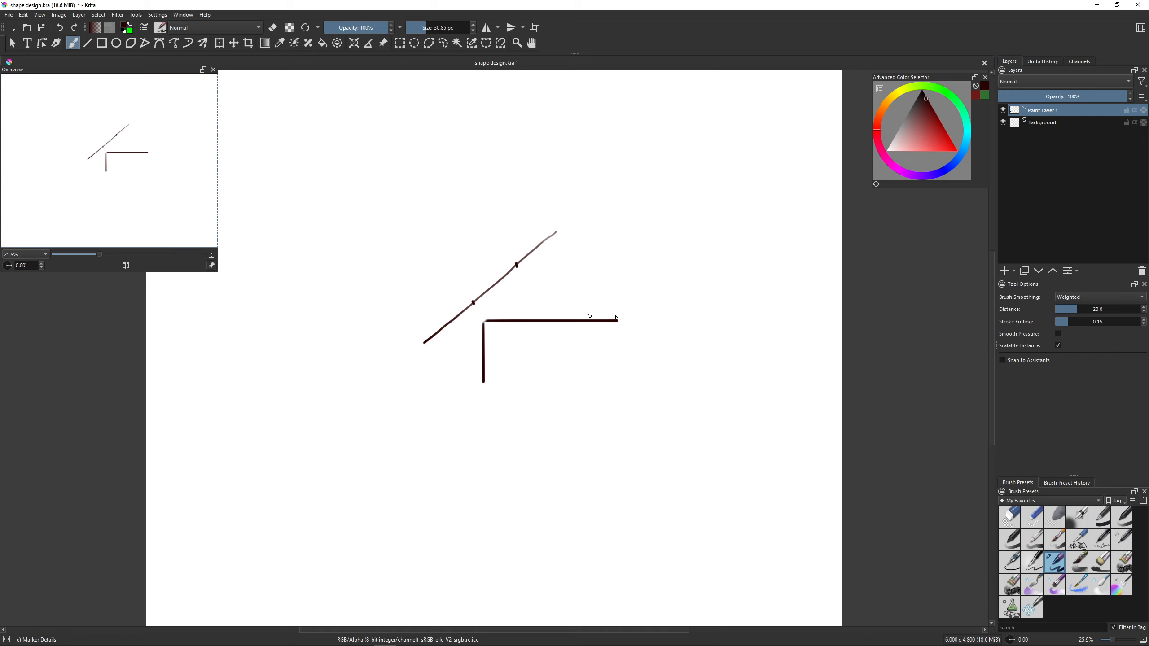
# - Draw a small right-angle corner at the upper right with a steep line crossing its vertex at a one-third mark
pyautogui.press('v')
pyautogui.moveTo(665, 257)
pyautogui.mouseDown()
pyautogui.moveTo(697, 257)
pyautogui.moveTo(698, 306)
pyautogui.mouseUp()
pyautogui.press('v')
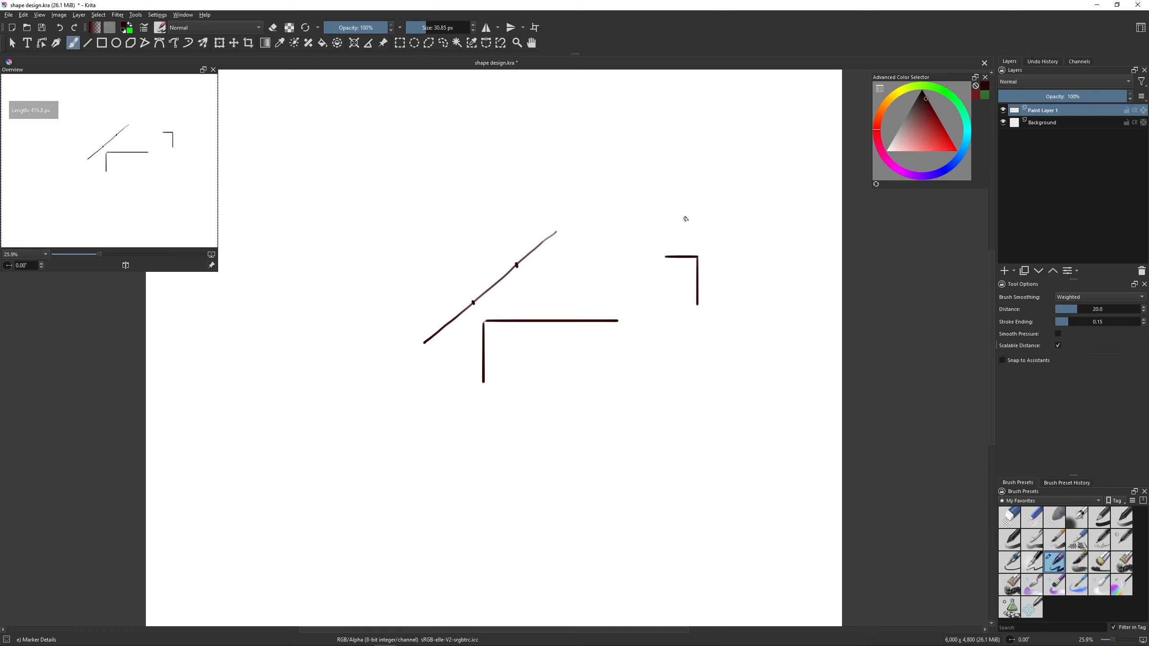
pyautogui.moveTo(680, 202); pyautogui.dragTo(710, 285)
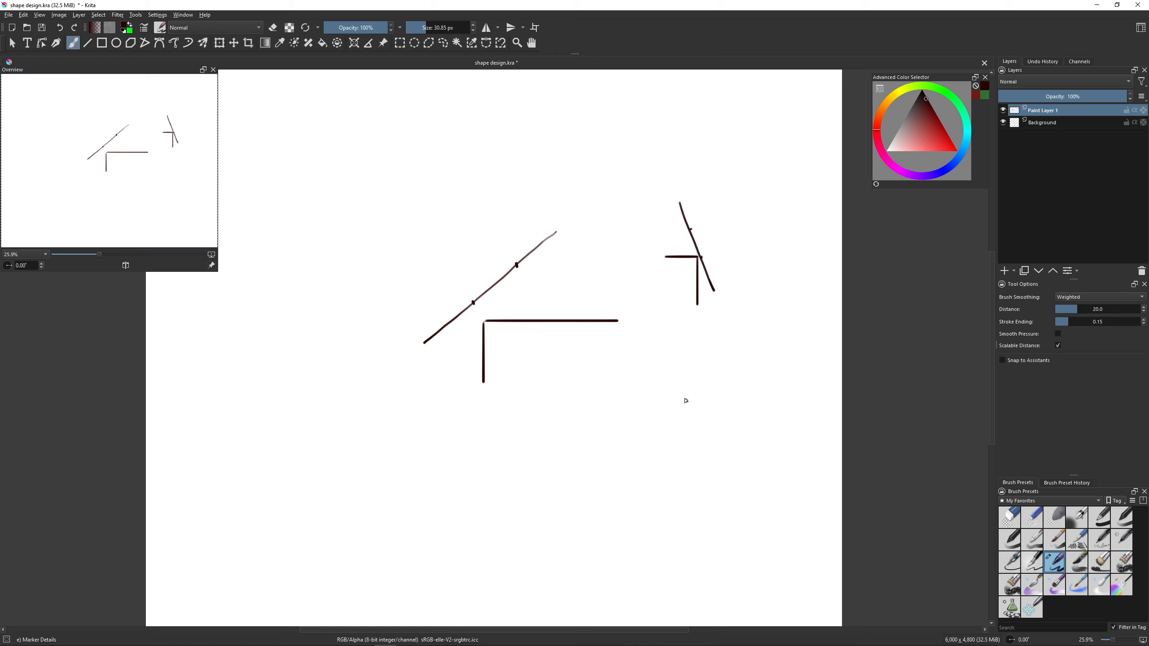
# - Draw a larger corner opening up and left, with a rising diagonal touching its vertex at a one-third mark
pyautogui.press('v')
pyautogui.moveTo(674, 344)
pyautogui.mouseDown()
pyautogui.moveTo(676, 438)
pyautogui.moveTo(582, 435)
pyautogui.mouseUp()
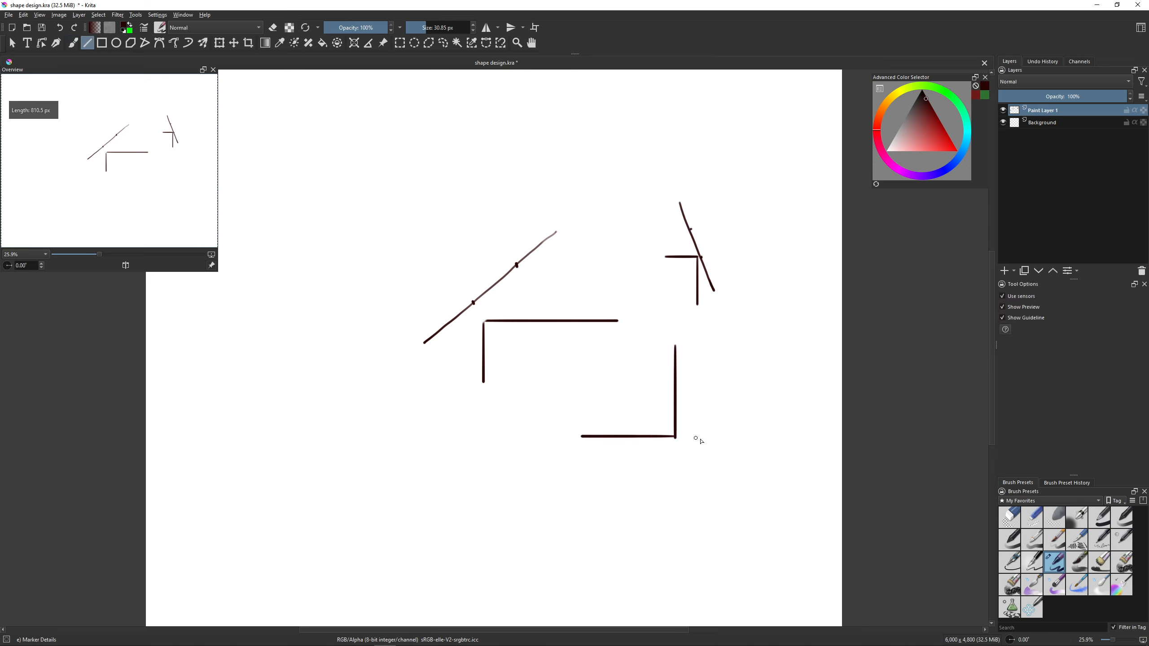
pyautogui.press('b')
pyautogui.moveTo(644, 471); pyautogui.dragTo(765, 365)
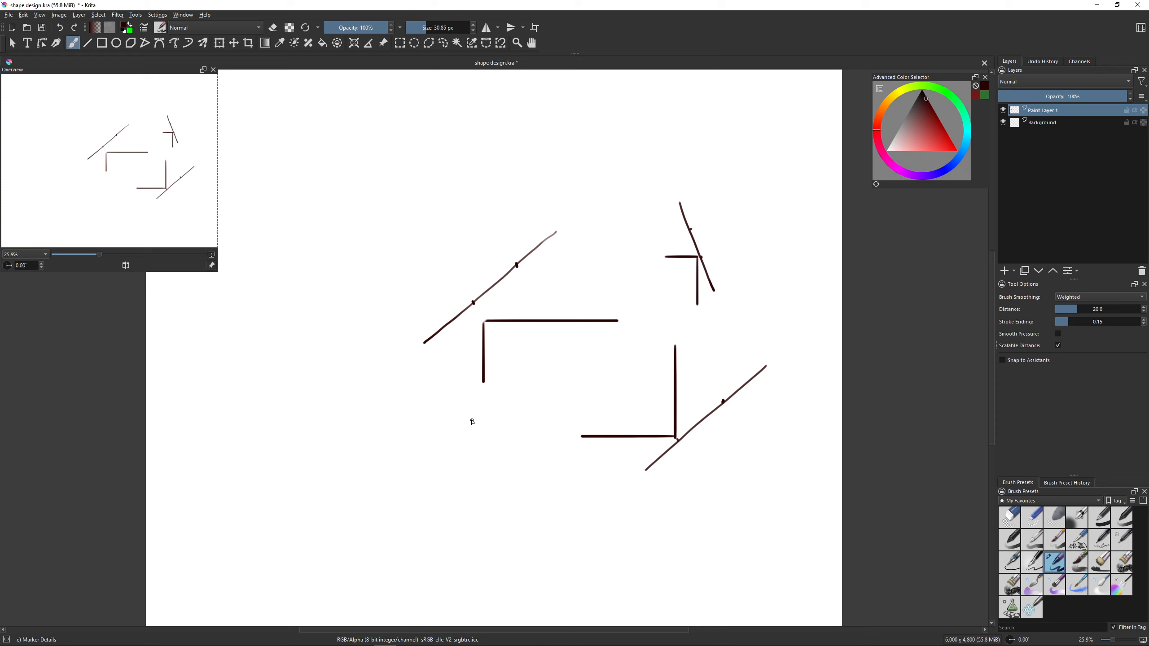
# - Draw a freehand left-pointing angle with a near-vertical line beside its vertex, add a division mark and trim the line's lower end
pyautogui.moveTo(523, 405)
pyautogui.mouseDown()
pyautogui.moveTo(478, 435)
pyautogui.moveTo(519, 477)
pyautogui.mouseUp()
pyautogui.moveTo(463, 371); pyautogui.dragTo(475, 474)
pyautogui.hotkey('ctrl', 'z')
pyautogui.moveTo(464, 375); pyautogui.dragTo(476, 477)
pyautogui.hotkey('ctrl', 'z')
pyautogui.moveTo(467, 365); pyautogui.dragTo(478, 480)
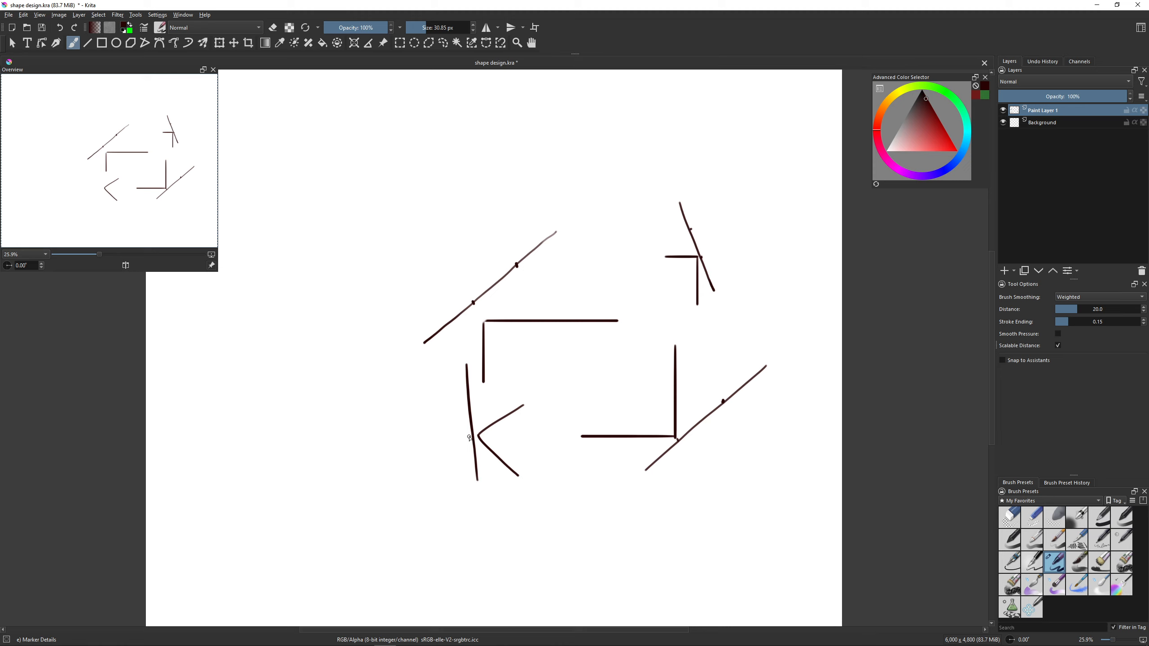
pyautogui.moveTo(465, 399); pyautogui.dragTo(467, 398)
pyautogui.press('e')
pyautogui.moveTo(480, 482); pyautogui.dragTo(479, 481)
pyautogui.press('e')
# - Clear the layer and draw a wide rectangle near the canvas centre using straight lines
pyautogui.press('Delete')
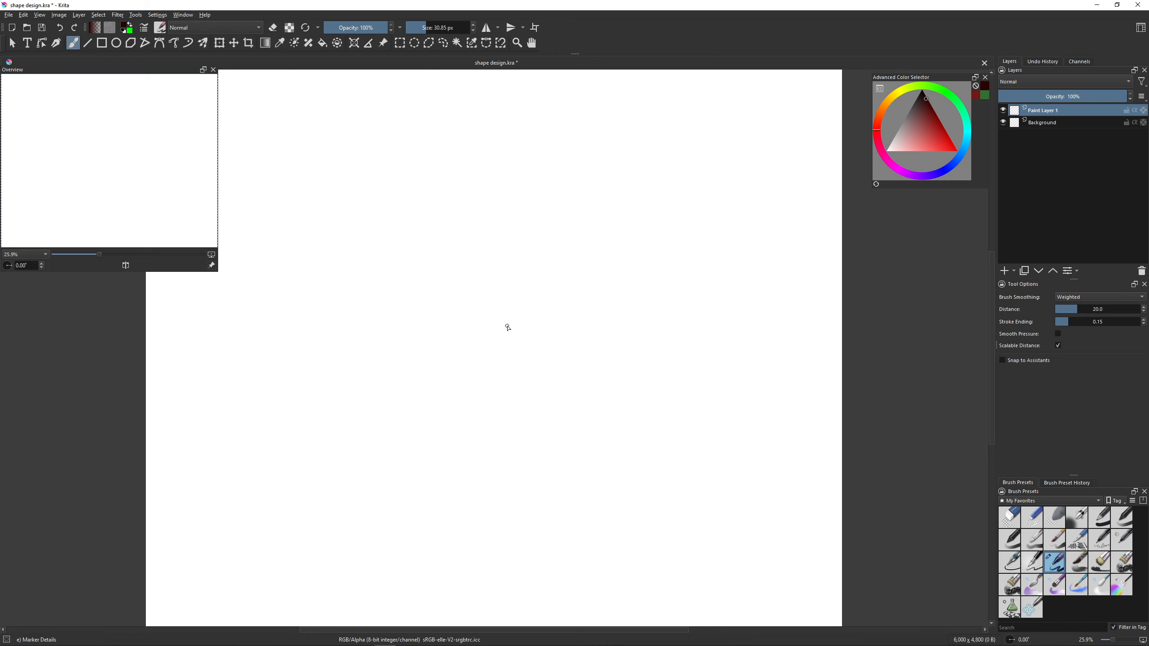
pyautogui.press('v')
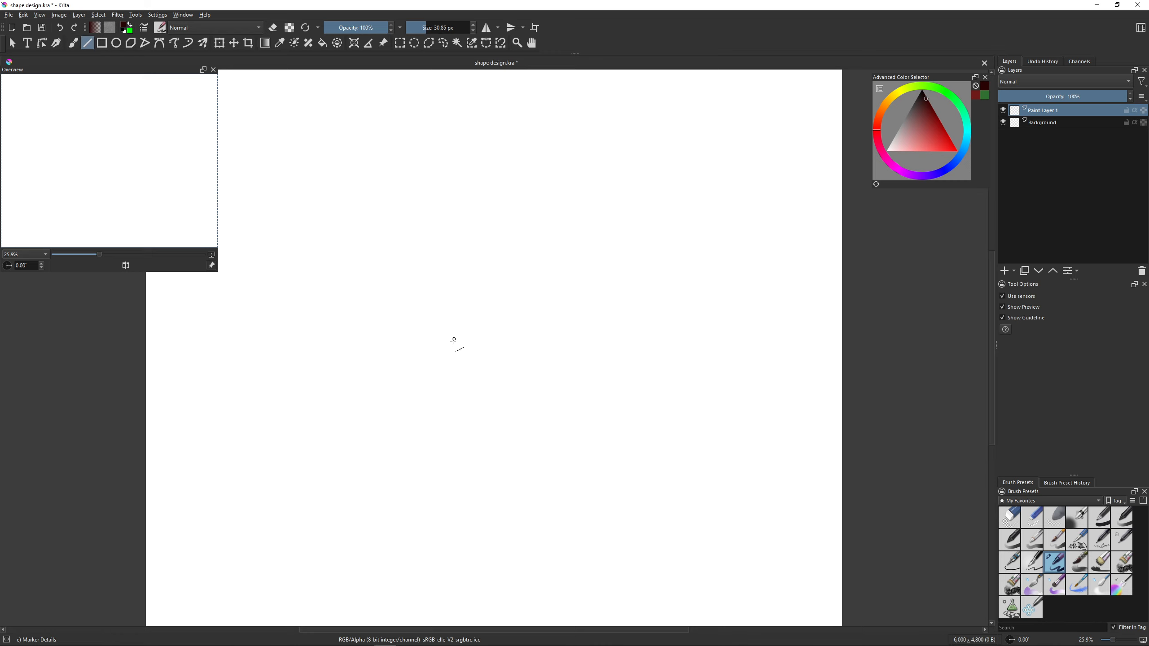
pyautogui.moveTo(452, 343)
pyautogui.mouseDown()
pyautogui.moveTo(453, 264)
pyautogui.moveTo(590, 264)
pyautogui.moveTo(588, 343)
pyautogui.mouseUp()
pyautogui.press('v')
pyautogui.press('v')
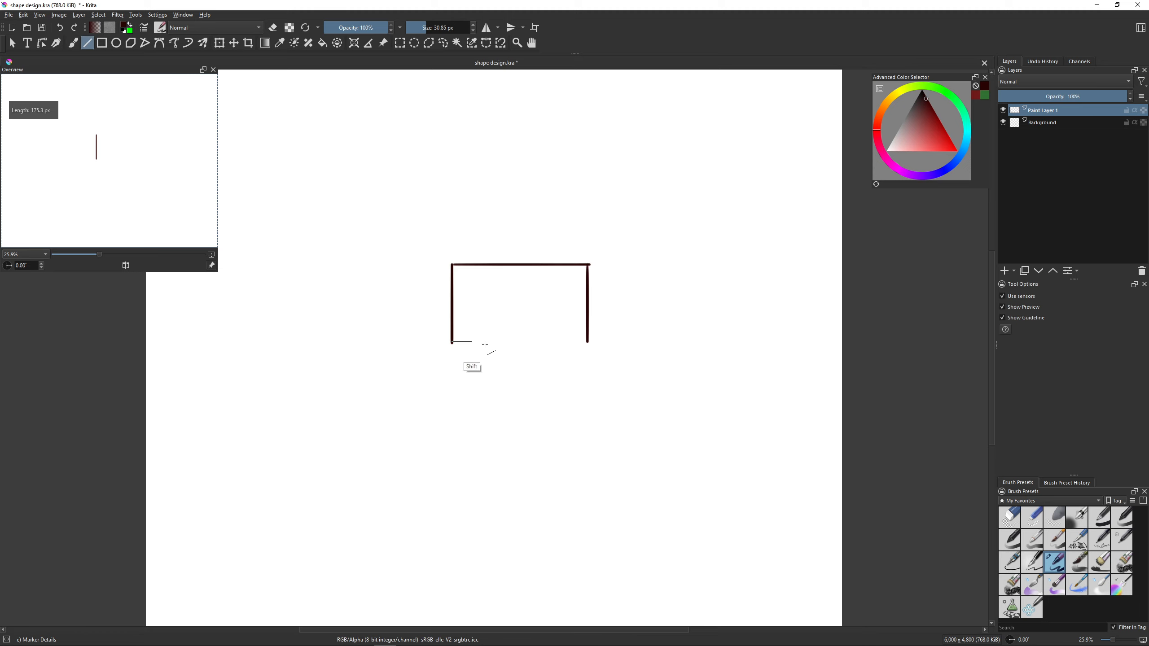
pyautogui.moveTo(452, 343); pyautogui.dragTo(587, 342)
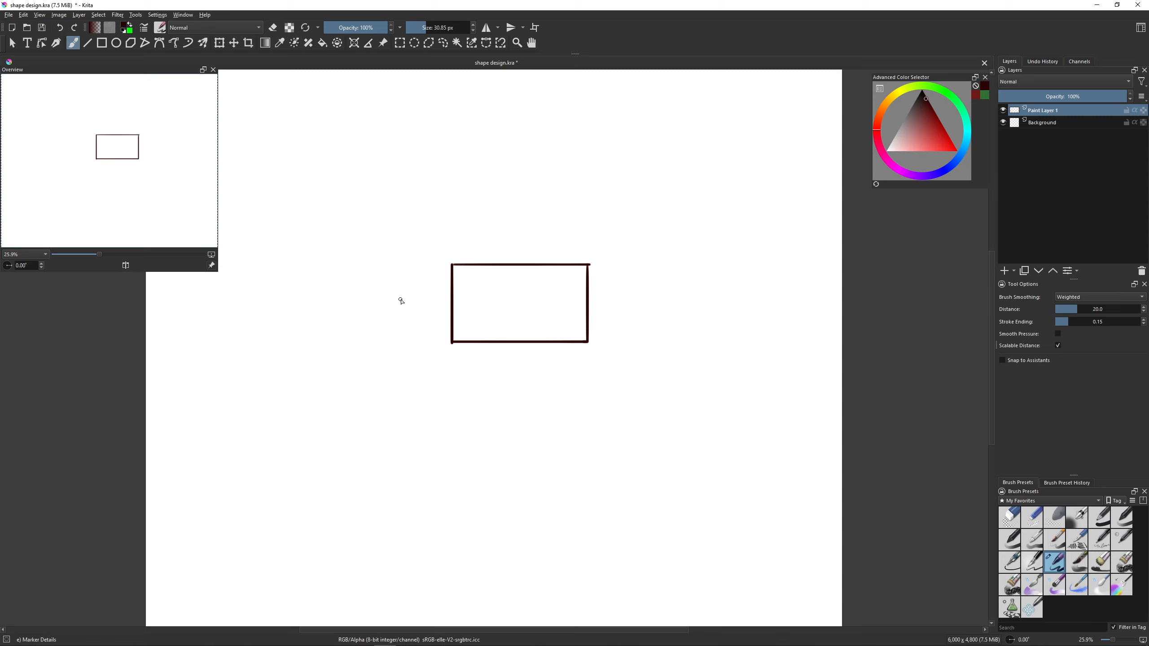
# - Draw two sloping sides meeting at a peak above the rectangle, marking their thirds near its upper corners
pyautogui.moveTo(418, 284); pyautogui.dragTo(506, 206)
pyautogui.click(447, 256)
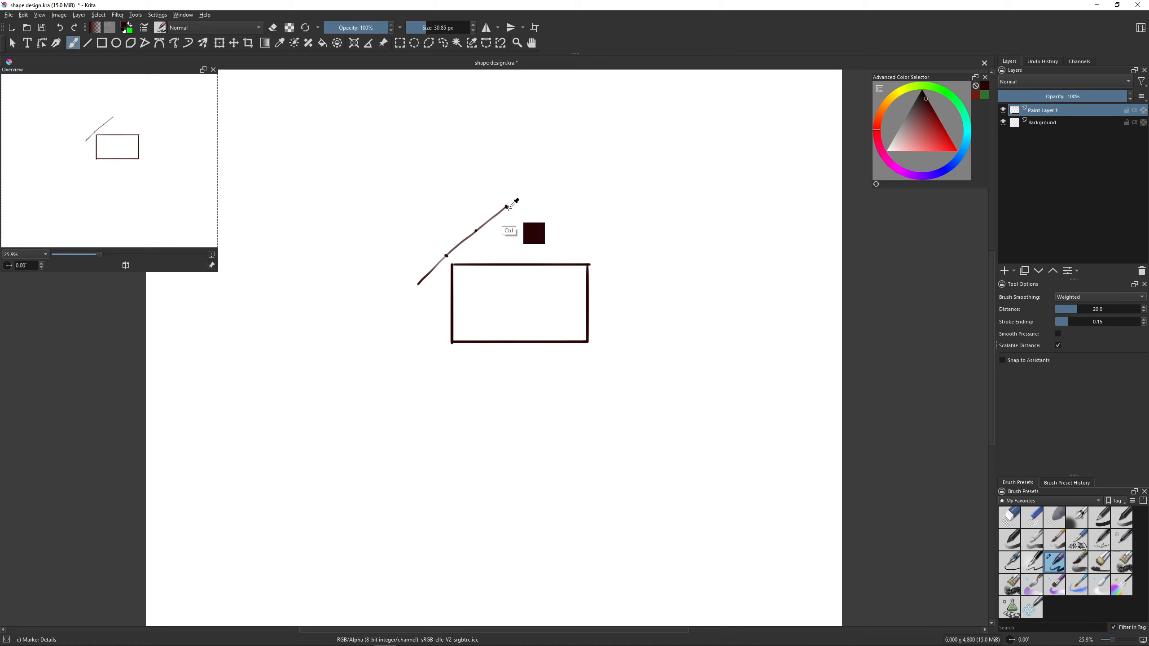
pyautogui.moveTo(507, 206); pyautogui.dragTo(626, 284)
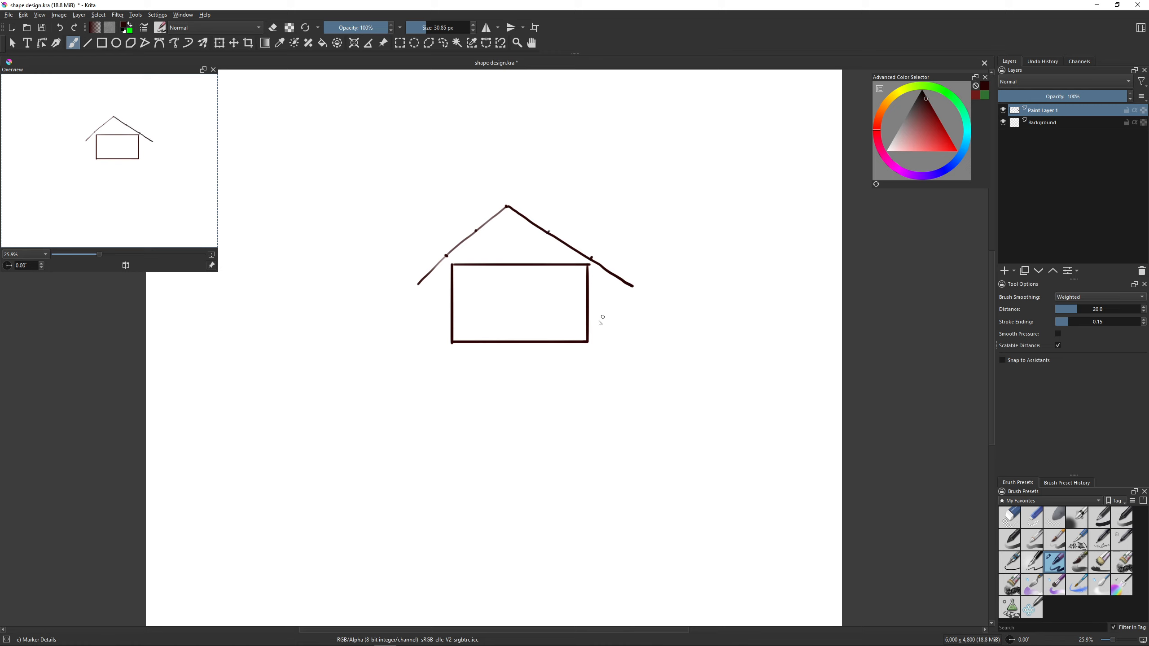
# - Draw two lower sides converging below the rectangle to complete a kite, marking thirds near the rectangle's lower corners
pyautogui.moveTo(633, 287); pyautogui.dragTo(519, 425)
pyautogui.hotkey('ctrl', 'z')
pyautogui.moveTo(632, 285); pyautogui.dragTo(510, 444)
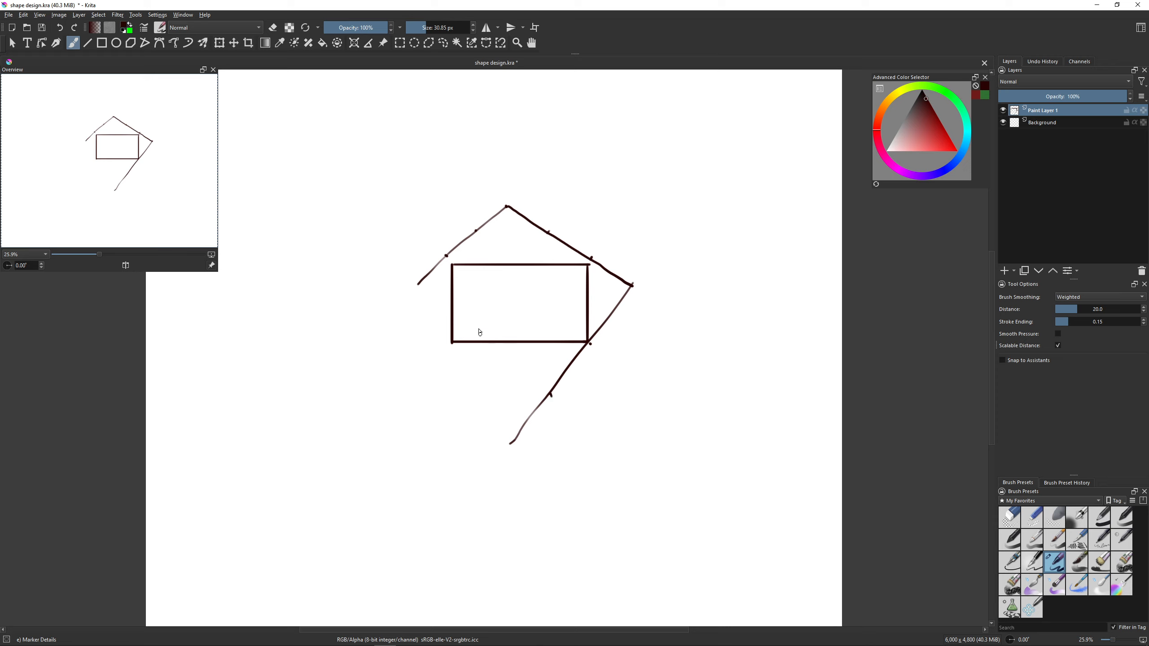
pyautogui.moveTo(423, 285); pyautogui.dragTo(505, 448)
pyautogui.hotkey('ctrl', 'z')
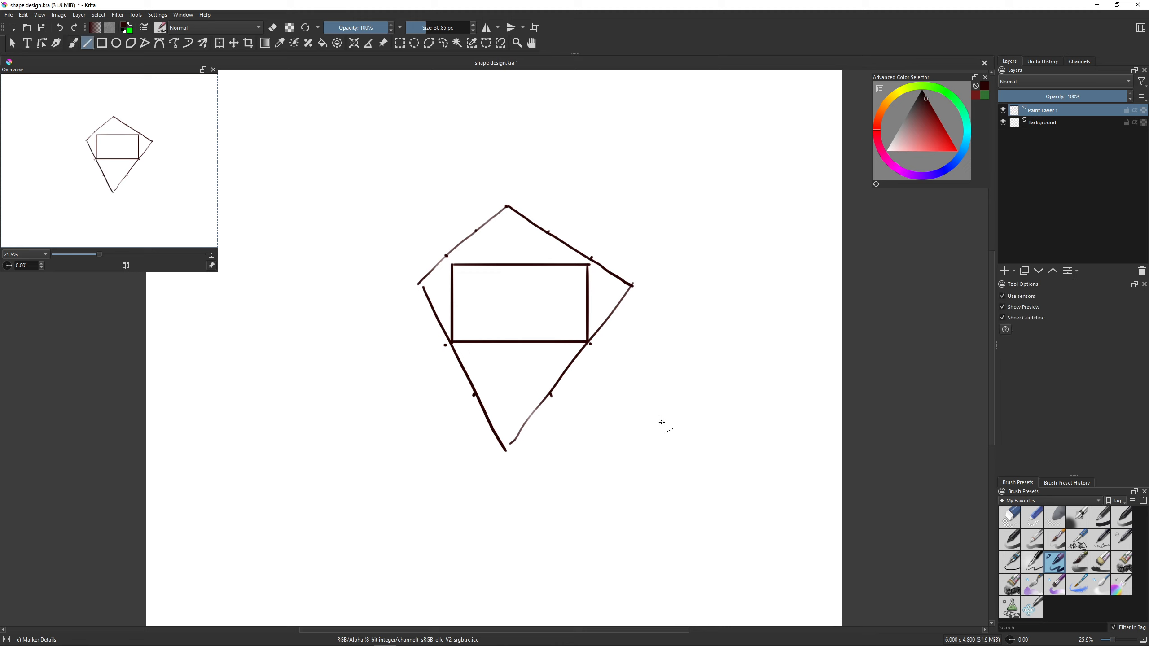
# - Draw a smaller rectangle to the lower right of the kite with straight lines and erase the overshoot of its right side
pyautogui.press('shift')
pyautogui.moveTo(660, 420)
pyautogui.mouseDown()
pyautogui.moveTo(662, 351)
pyautogui.moveTo(752, 351)
pyautogui.mouseUp()
pyautogui.press('v')
pyautogui.press('v')
pyautogui.moveTo(752, 350); pyautogui.dragTo(753, 427)
pyautogui.press('v')
pyautogui.moveTo(659, 427); pyautogui.dragTo(758, 427)
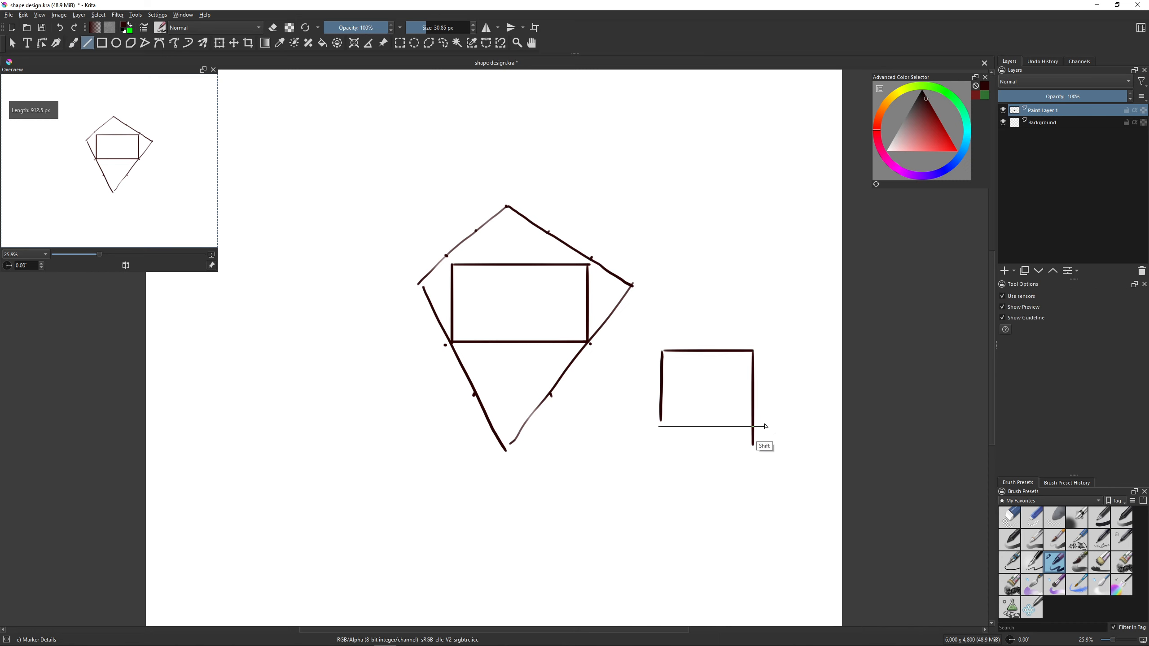
pyautogui.press('e')
pyautogui.press('e')
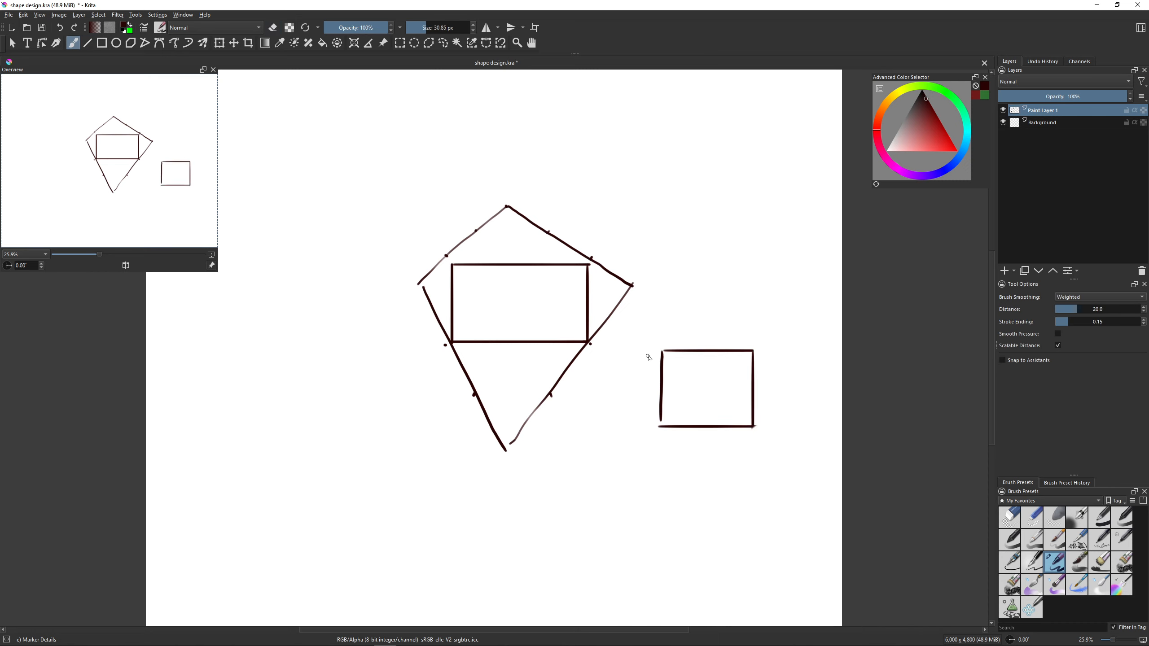
# - Enclose the smaller rectangle in a tilted four-sided freehand outline with division marks on its upper side
pyautogui.moveTo(619, 411)
pyautogui.mouseDown()
pyautogui.moveTo(670, 314)
pyautogui.moveTo(773, 338)
pyautogui.mouseUp()
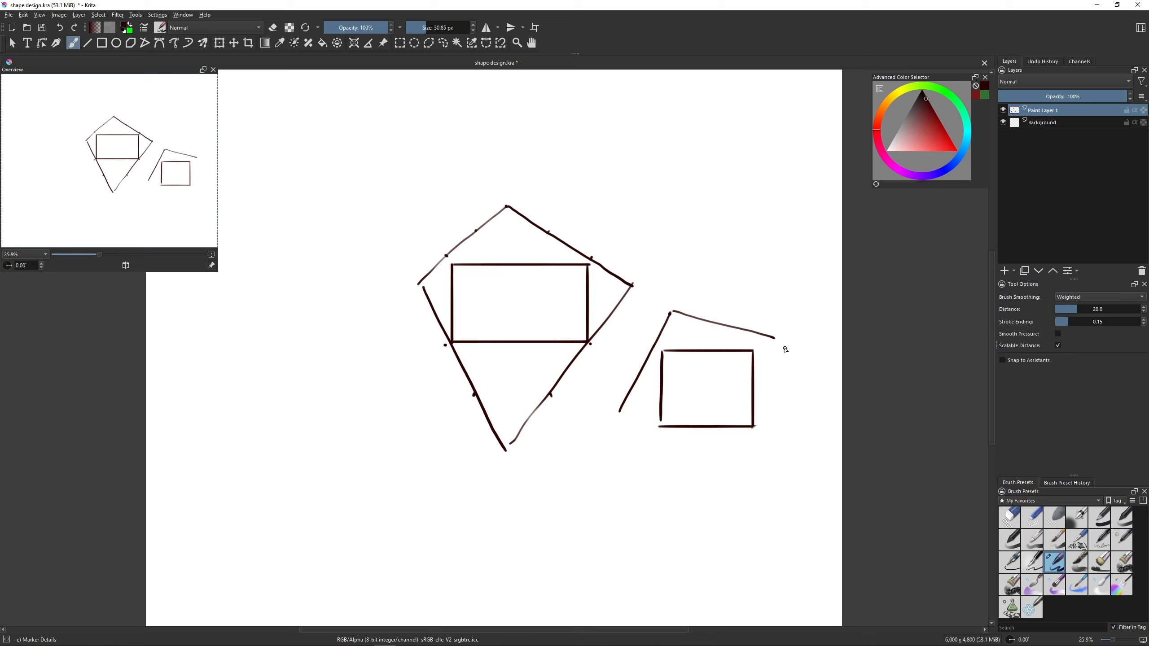
pyautogui.moveTo(774, 340); pyautogui.dragTo(786, 345)
pyautogui.moveTo(790, 350)
pyautogui.mouseDown()
pyautogui.moveTo(741, 444)
pyautogui.moveTo(764, 424)
pyautogui.moveTo(745, 466)
pyautogui.mouseUp()
pyautogui.hotkey('ctrl', 'z')
pyautogui.moveTo(623, 417); pyautogui.dragTo(723, 461)
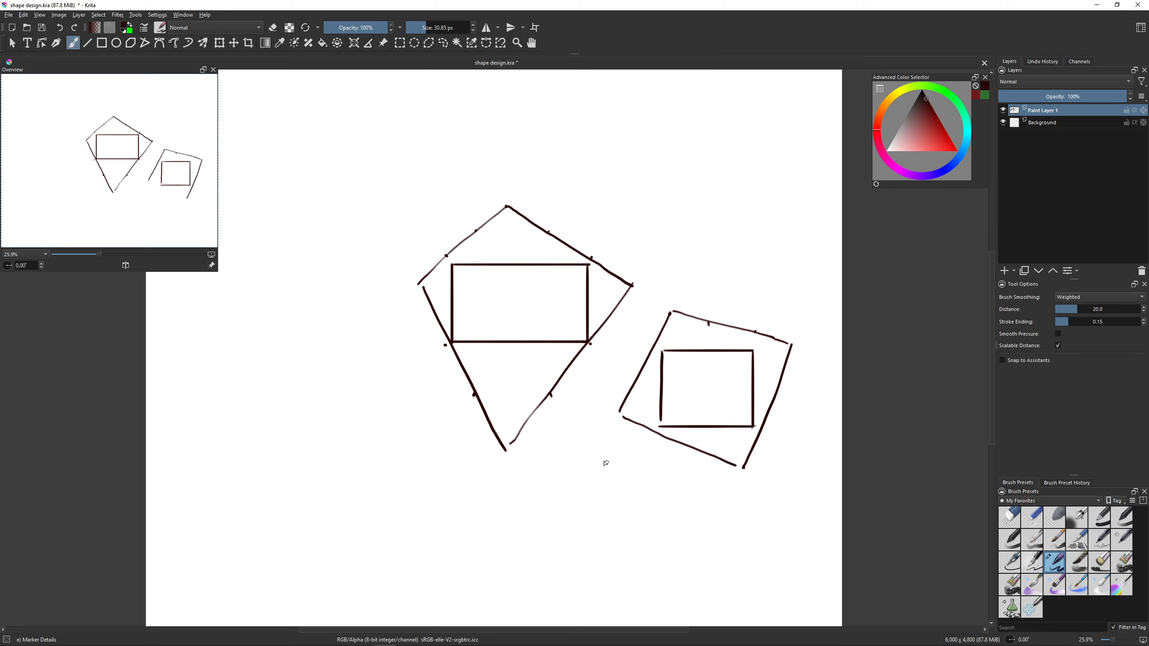
# - Draw a narrow upright rectangle with straight lines below and between the two existing shapes
pyautogui.press('v')
pyautogui.moveTo(563, 431)
pyautogui.mouseDown()
pyautogui.moveTo(563, 519)
pyautogui.moveTo(595, 511)
pyautogui.mouseUp()
pyautogui.moveTo(564, 431)
pyautogui.mouseDown()
pyautogui.moveTo(599, 429)
pyautogui.moveTo(595, 516)
pyautogui.mouseUp()
pyautogui.press('b')
pyautogui.hotkey('ctrl', 'z')
pyautogui.hotkey('ctrl', 'z')
pyautogui.press('v')
pyautogui.press('b')
pyautogui.press('v')
pyautogui.press('b')
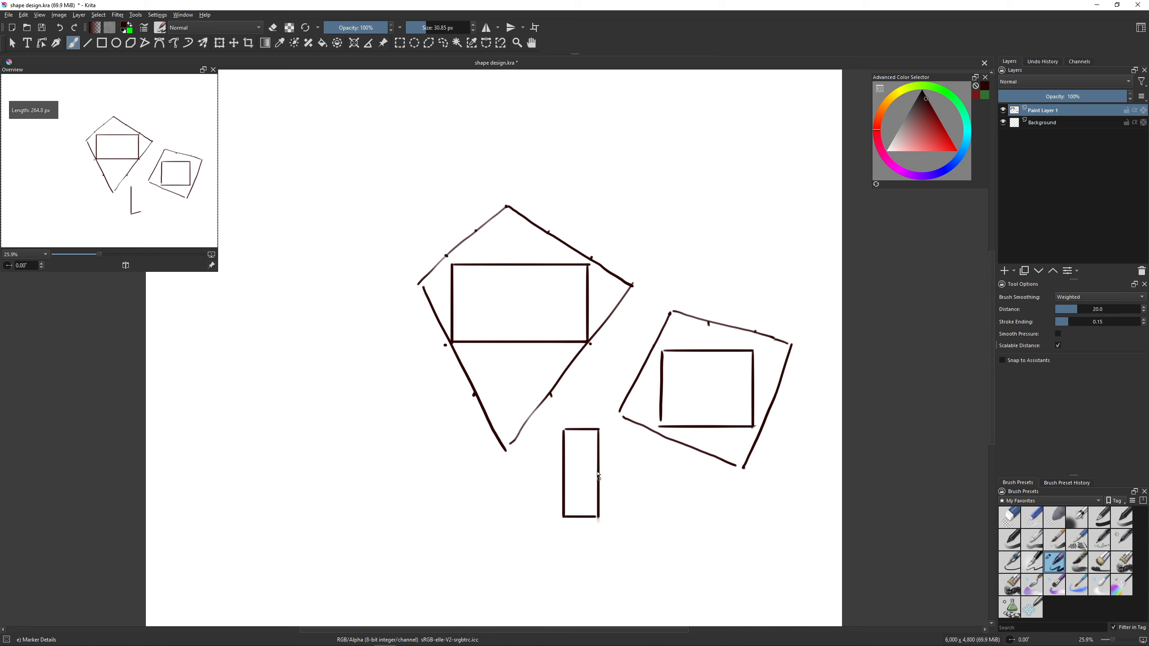
# - Enclose the narrow rectangle in an irregular four-sided freehand outline, adding marks near its lower corners
pyautogui.moveTo(544, 431)
pyautogui.mouseDown()
pyautogui.moveTo(592, 406)
pyautogui.moveTo(547, 456)
pyautogui.moveTo(567, 559)
pyautogui.mouseUp()
pyautogui.hotkey('ctrl', 'z')
pyautogui.hotkey('ctrl', 'z')
pyautogui.hotkey('ctrl', 'z')
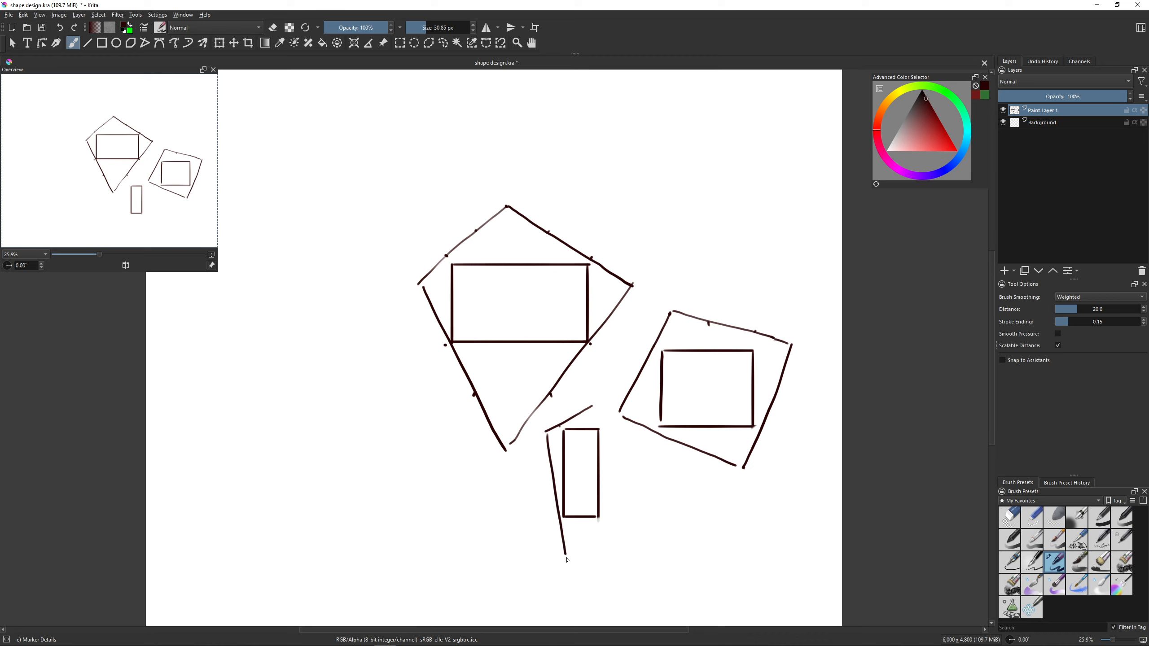
pyautogui.click(550, 523)
pyautogui.moveTo(568, 563); pyautogui.dragTo(608, 511)
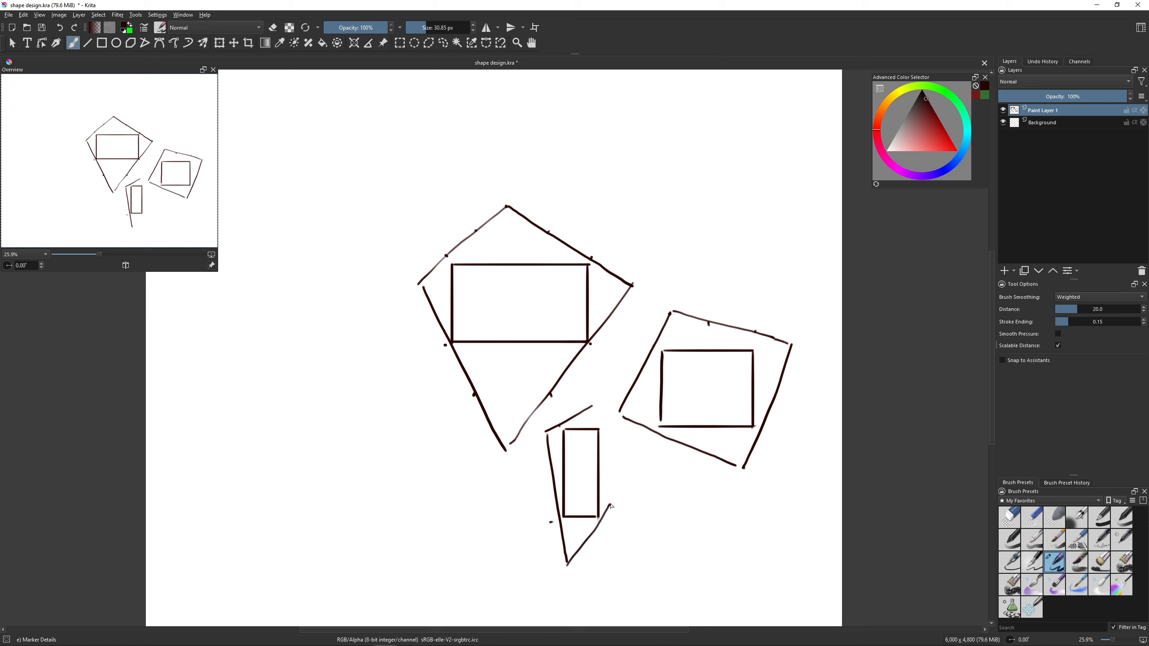
pyautogui.hotkey('ctrl', 'z')
pyautogui.moveTo(568, 563); pyautogui.dragTo(624, 496)
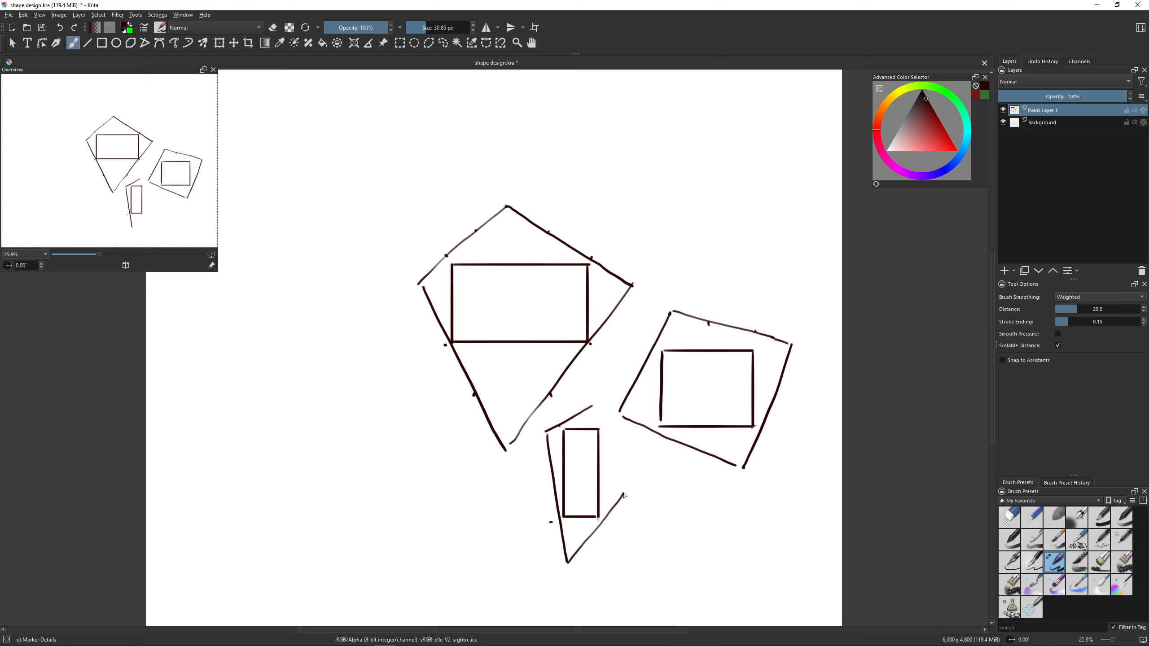
pyautogui.moveTo(598, 410); pyautogui.dragTo(626, 488)
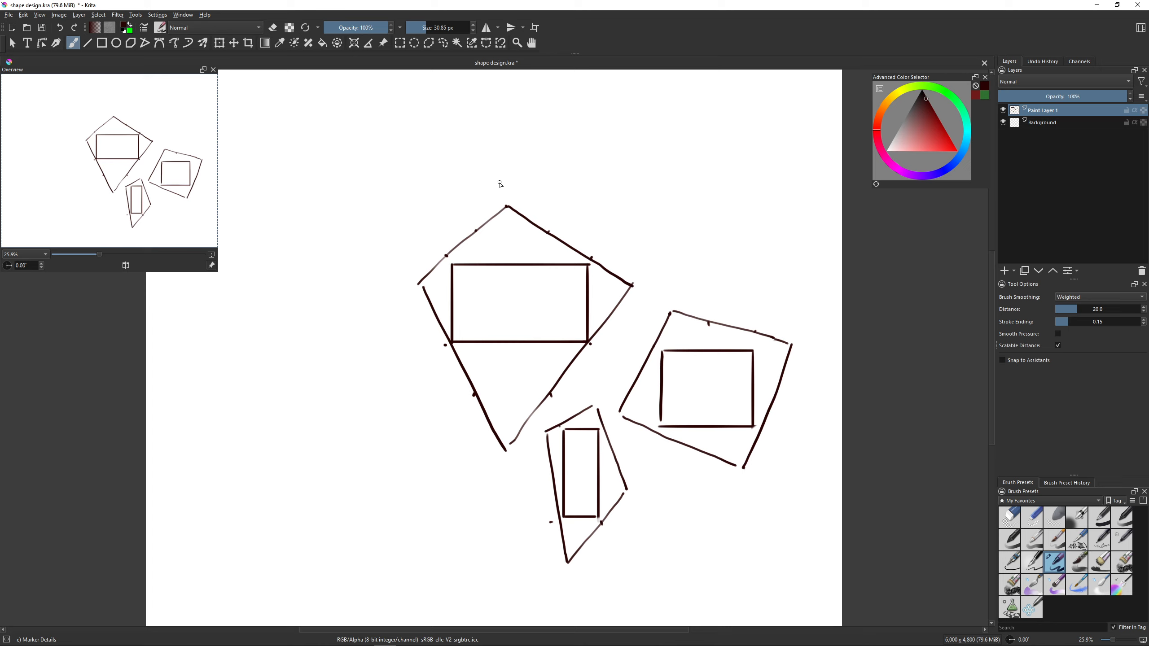
# - Clear the layer and draw a downward zigzag of four connected straight segments
pyautogui.press('Delete')
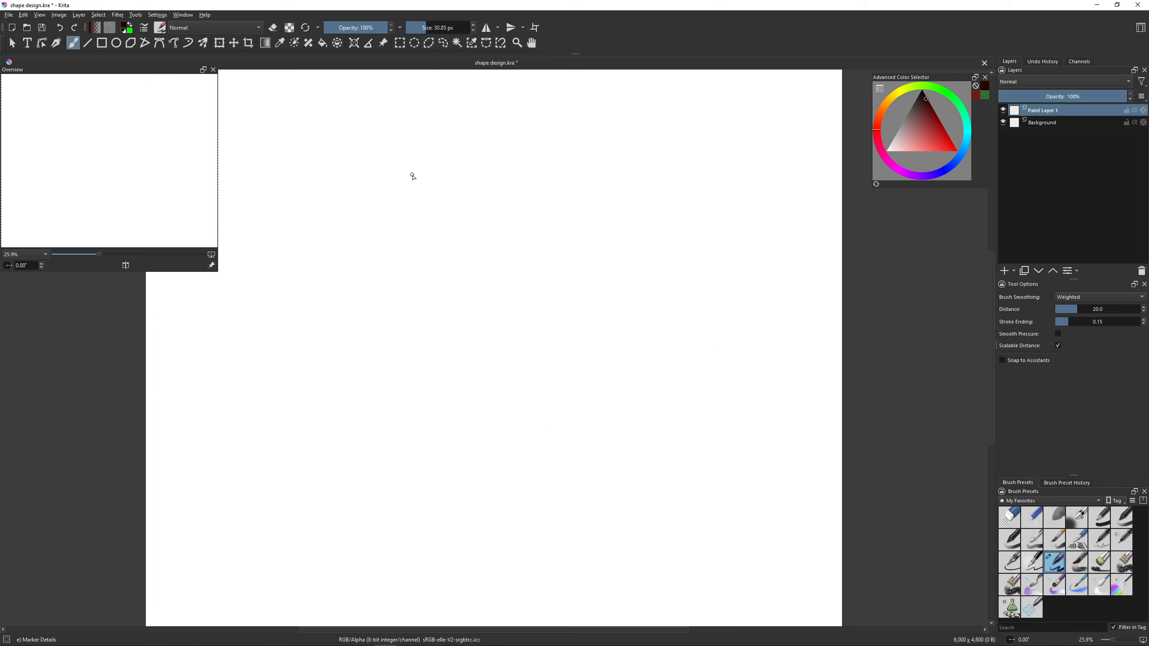
pyautogui.press('v')
pyautogui.moveTo(445, 143)
pyautogui.mouseDown()
pyautogui.moveTo(394, 253)
pyautogui.moveTo(472, 324)
pyautogui.moveTo(419, 411)
pyautogui.mouseUp()
pyautogui.press('v')
pyautogui.press('v')
pyautogui.press('b')
pyautogui.moveTo(439, 393); pyautogui.dragTo(457, 421)
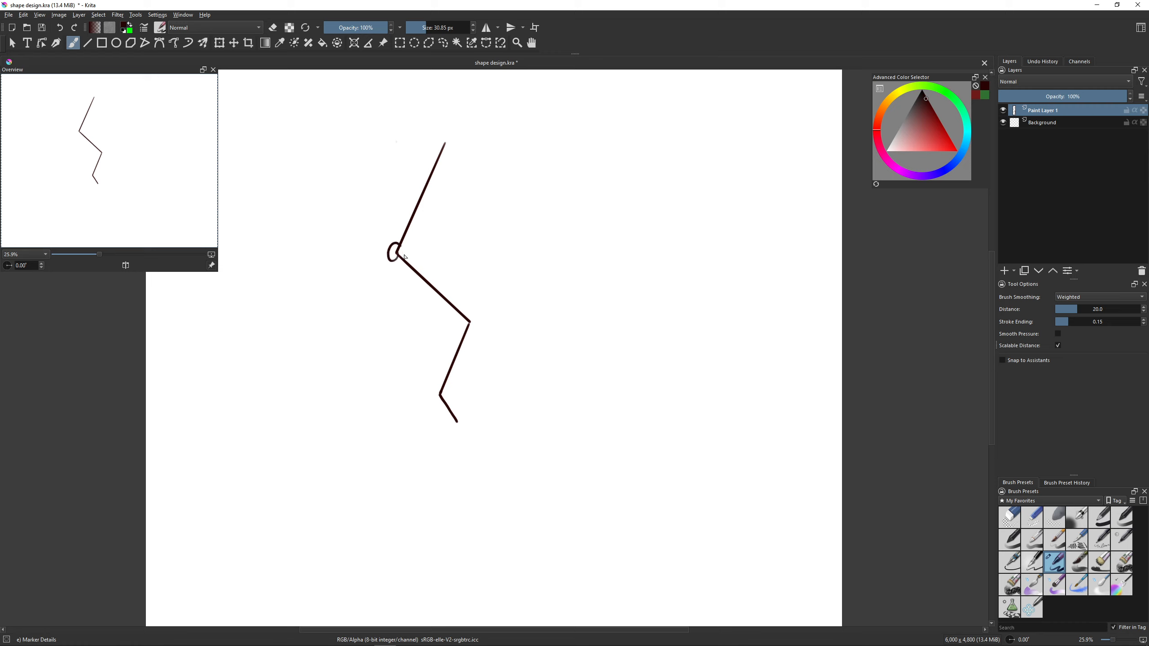
# - Draw a near-vertical line left of the zigzag's first bend and mark its thirds, one level with the bend
pyautogui.moveTo(392, 154); pyautogui.dragTo(377, 252)
pyautogui.hotkey('ctrl', 'z')
pyautogui.moveTo(385, 160); pyautogui.dragTo(385, 305)
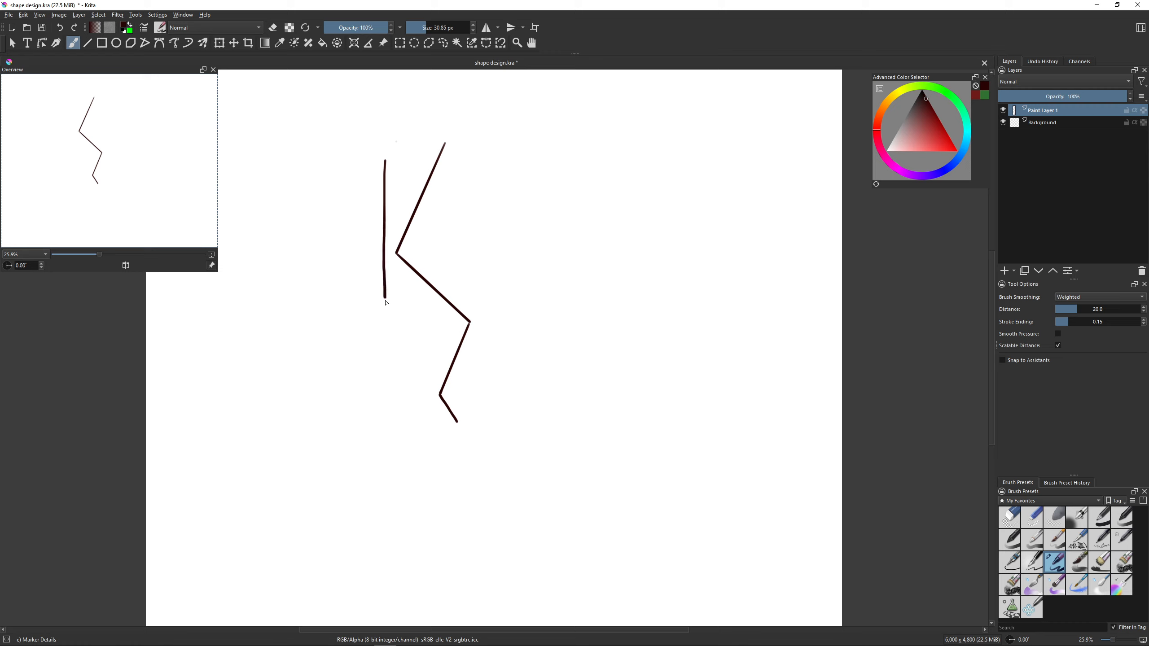
pyautogui.click(381, 256)
# - Draw a gently curved line from the foot of the vertical line to just past the zigzag's second bend
pyautogui.moveTo(474, 322)
pyautogui.mouseDown()
pyautogui.moveTo(522, 310)
pyautogui.moveTo(480, 359)
pyautogui.moveTo(457, 351)
pyautogui.mouseUp()
pyautogui.hotkey('ctrl', 'z')
pyautogui.moveTo(389, 300); pyautogui.dragTo(521, 322)
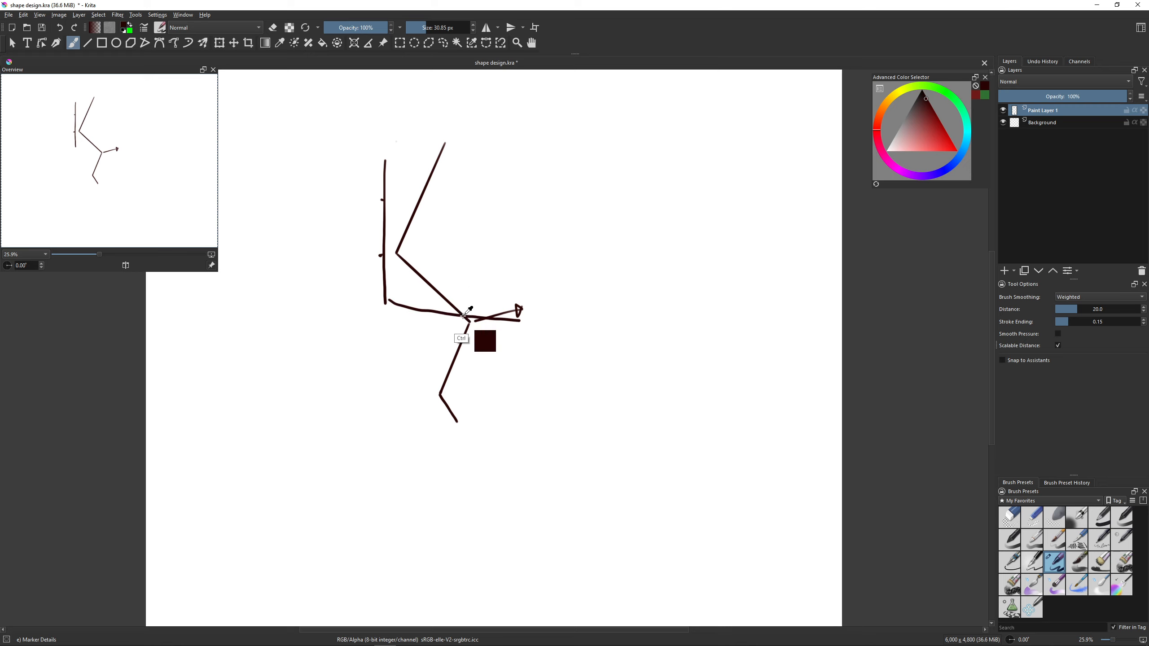
# - Undo the arrow and curved-line strokes around the zigzag's second bend, including a new attempt at the connecting line
pyautogui.hotkey('ctrl', 'z')
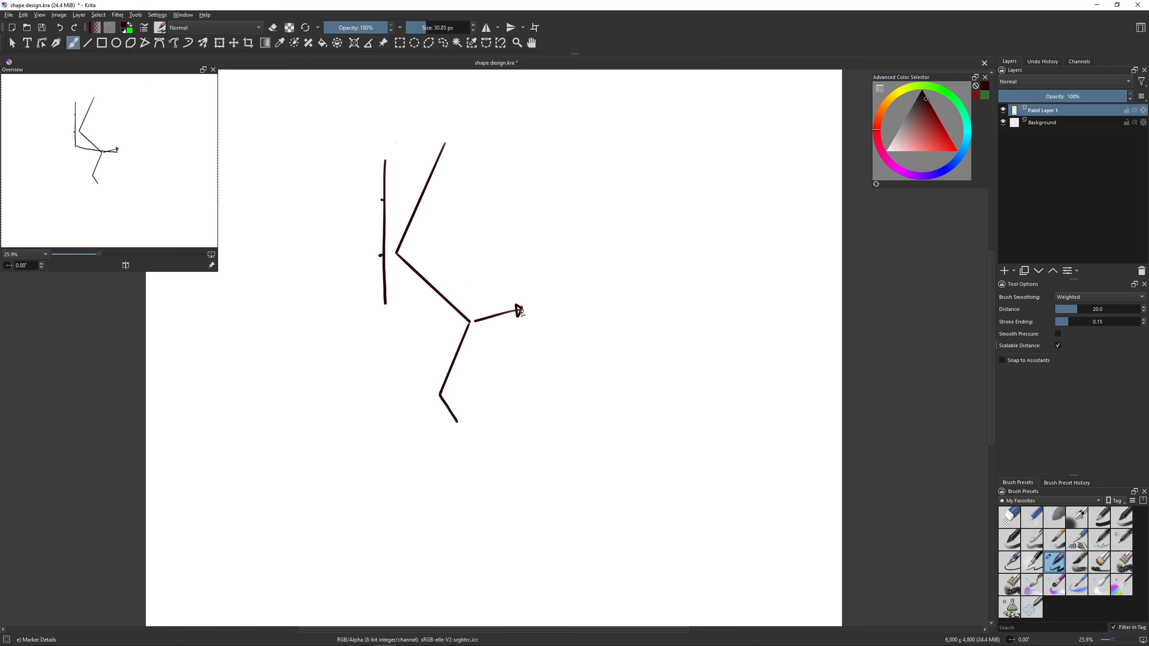
pyautogui.hotkey('ctrl', 'z')
pyautogui.moveTo(387, 302); pyautogui.dragTo(504, 315)
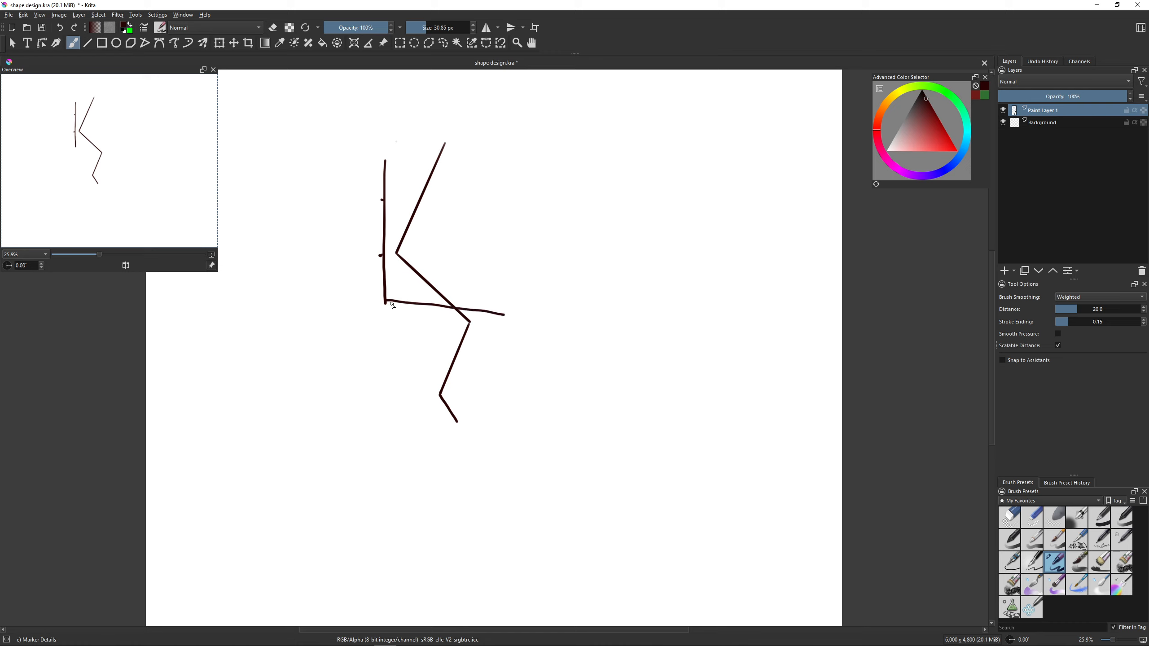
pyautogui.hotkey('ctrl', 'z')
# - Outline the zigzag's lower part with a steep line carrying a tick level with the third bend, a sloping base and an extended last segment
pyautogui.moveTo(441, 302)
pyautogui.mouseDown()
pyautogui.moveTo(449, 291)
pyautogui.moveTo(413, 301)
pyautogui.moveTo(441, 302)
pyautogui.mouseUp()
pyautogui.moveTo(438, 306); pyautogui.dragTo(423, 428)
pyautogui.click(427, 397)
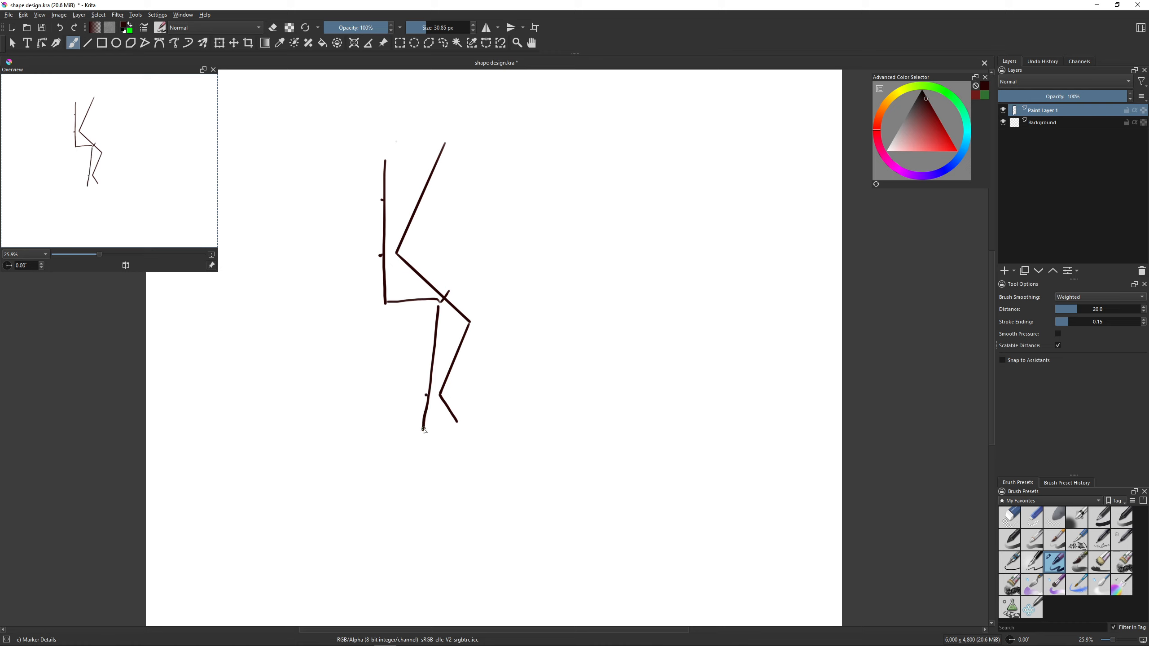
pyautogui.moveTo(422, 429); pyautogui.dragTo(480, 444)
pyautogui.moveTo(442, 397); pyautogui.dragTo(469, 440)
# - Draw a second zigzag of three connected straight segments to the right of the first shape
pyautogui.press('v')
pyautogui.moveTo(527, 168)
pyautogui.mouseDown()
pyautogui.moveTo(570, 239)
pyautogui.moveTo(490, 273)
pyautogui.moveTo(526, 347)
pyautogui.mouseUp()
pyautogui.press('b')
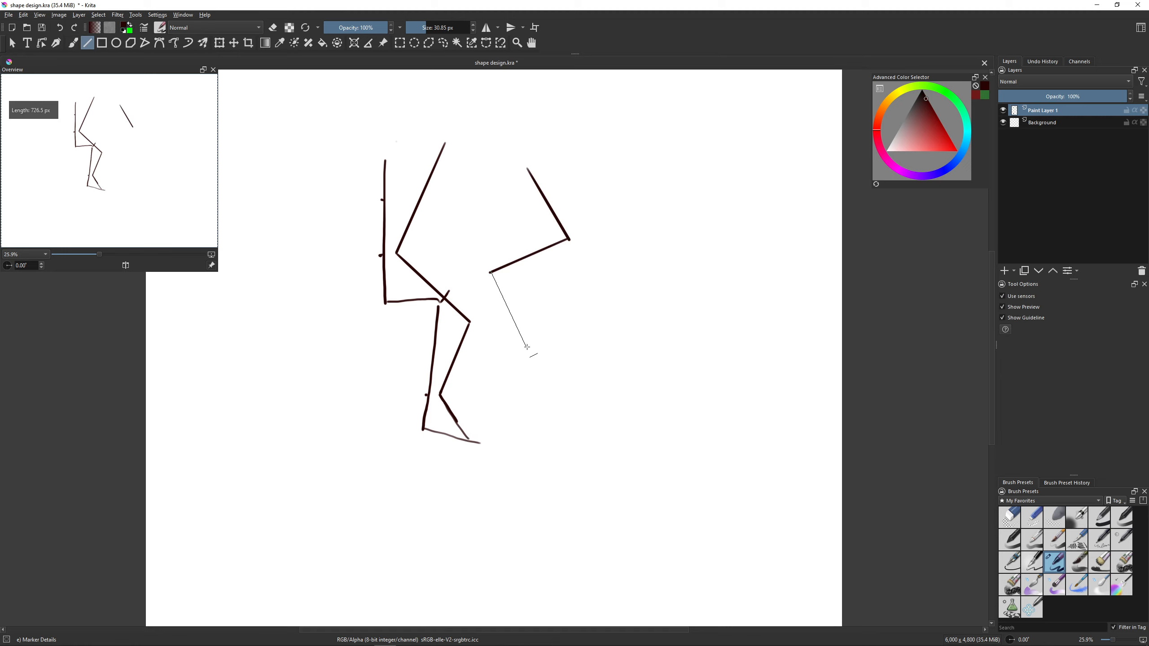
# - Outline the second zigzag with freehand strokes and division ticks, and close the tops of both shapes
pyautogui.moveTo(580, 170)
pyautogui.mouseDown()
pyautogui.moveTo(585, 272)
pyautogui.moveTo(537, 271)
pyautogui.moveTo(583, 279)
pyautogui.mouseUp()
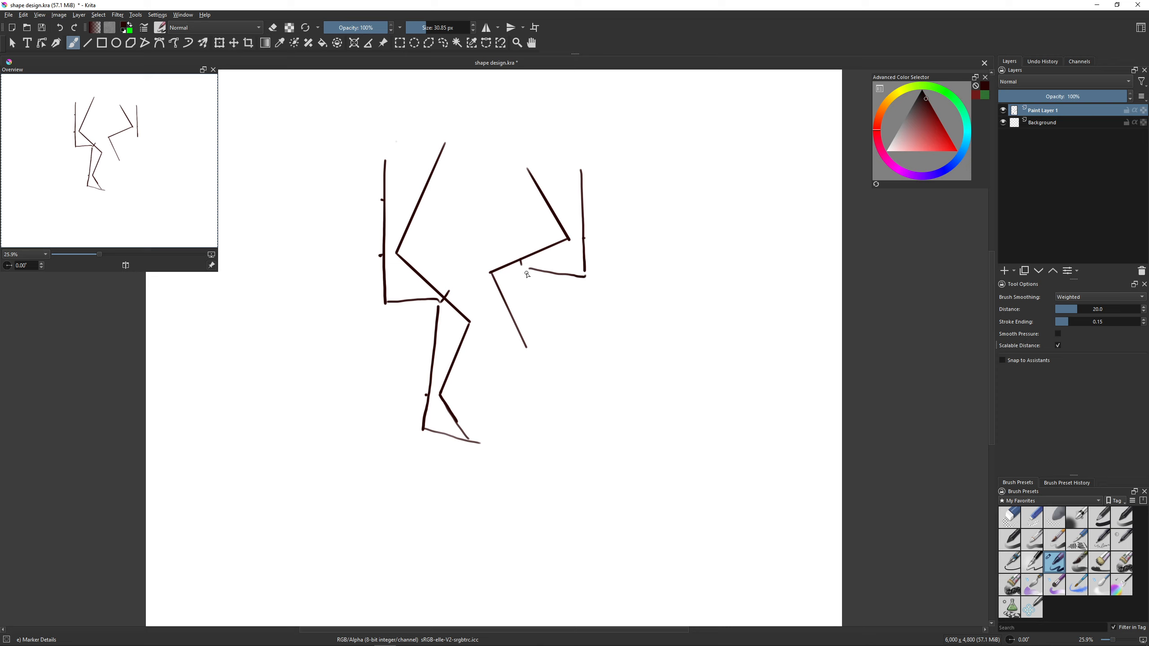
pyautogui.moveTo(528, 270); pyautogui.dragTo(523, 322)
pyautogui.click(523, 322)
pyautogui.moveTo(523, 322)
pyautogui.mouseDown()
pyautogui.moveTo(541, 335)
pyautogui.moveTo(527, 365)
pyautogui.moveTo(534, 341)
pyautogui.moveTo(528, 352)
pyautogui.mouseUp()
pyautogui.hotkey('ctrl', 'z')
pyautogui.moveTo(532, 172); pyautogui.dragTo(582, 175)
pyautogui.moveTo(385, 161); pyautogui.dragTo(441, 148)
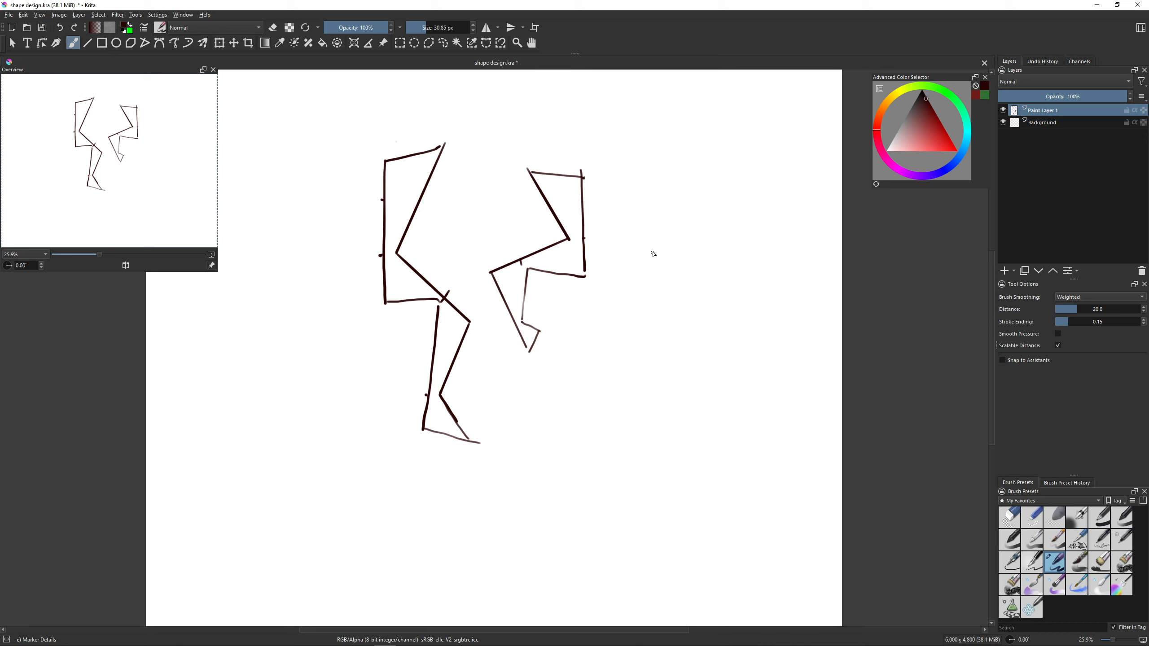
# - Draw a straight diagonal line about 1490 px long beside the second shape and mark its thirds
pyautogui.moveTo(654, 247); pyautogui.dragTo(577, 401)
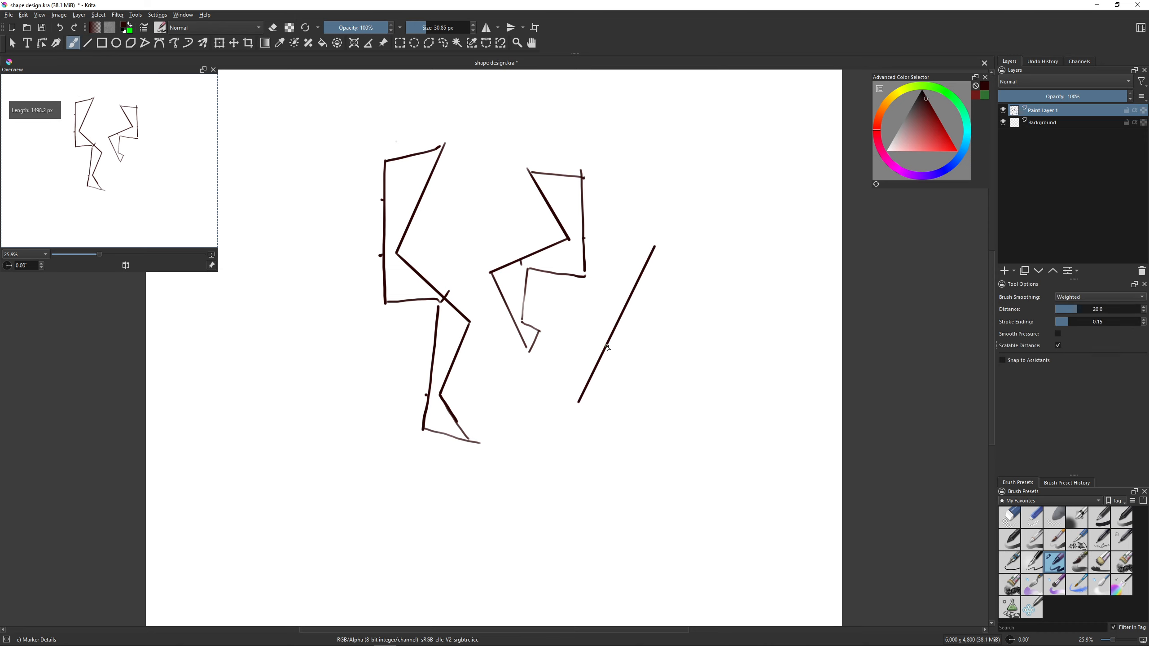
pyautogui.click(607, 345)
pyautogui.click(631, 295)
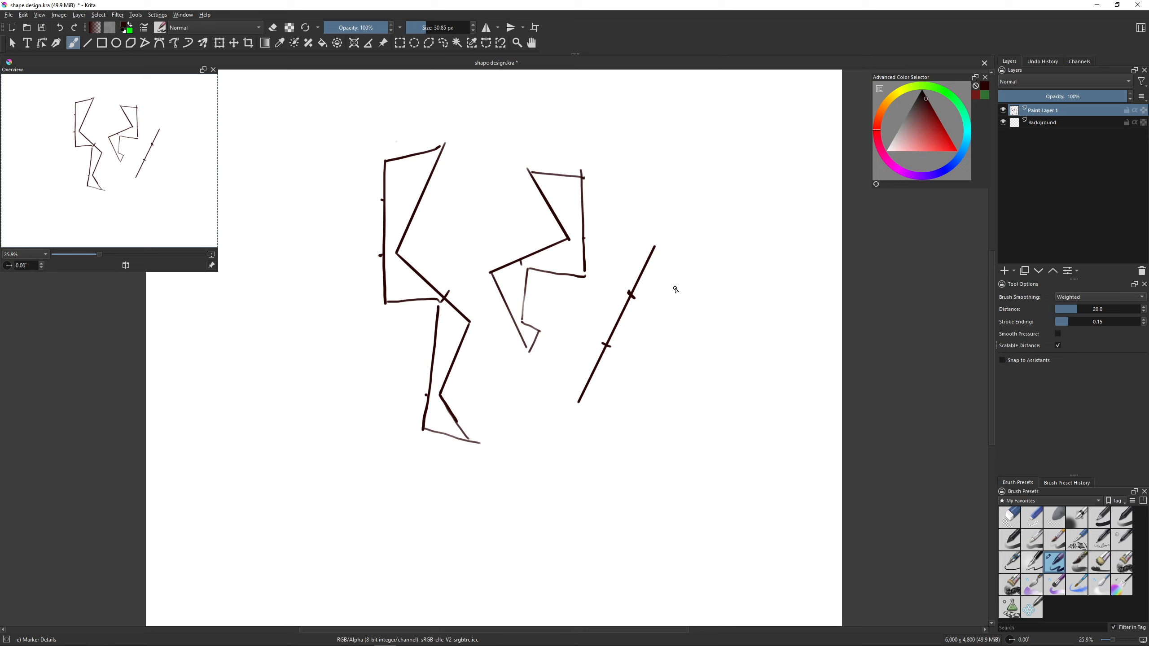
# - Add a new paint layer, clear the drawings from Paint Layer 1, and make Paint Layer 2 active
pyautogui.press('Insert')
pyautogui.click(1034, 135)
pyautogui.click(1044, 124)
pyautogui.press('Delete')
pyautogui.click(1050, 114)
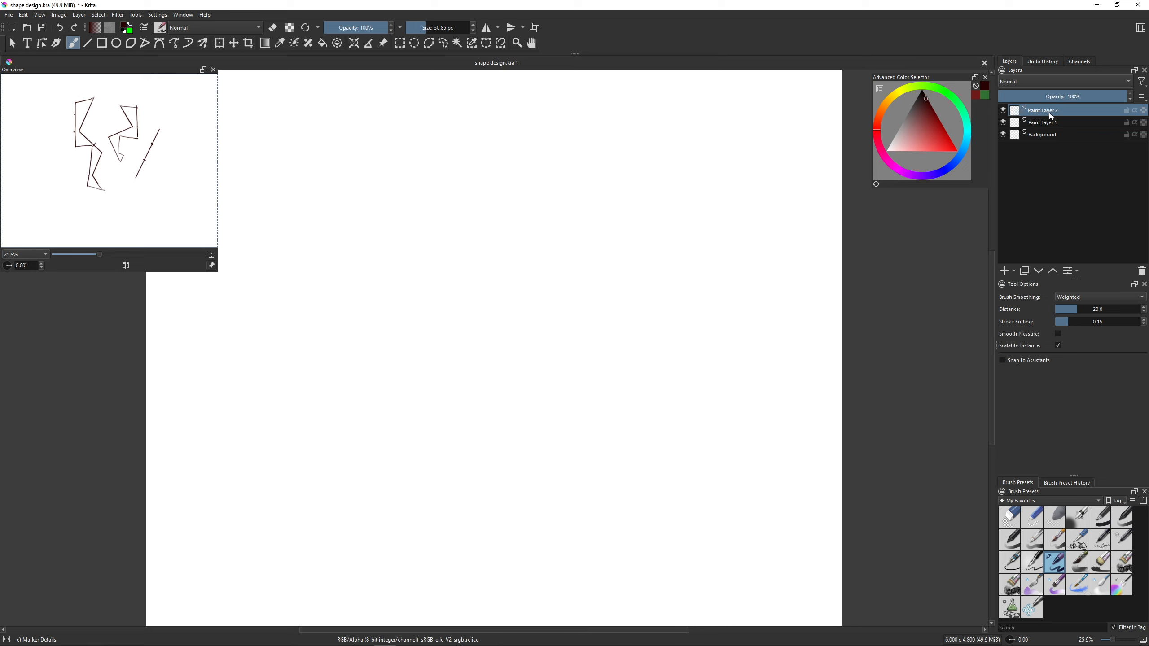
# - Draw a horizontal line about 1700 px long and mark its thirds with short vertical ticks
pyautogui.press('v')
pyautogui.moveTo(358, 242); pyautogui.dragTo(555, 243)
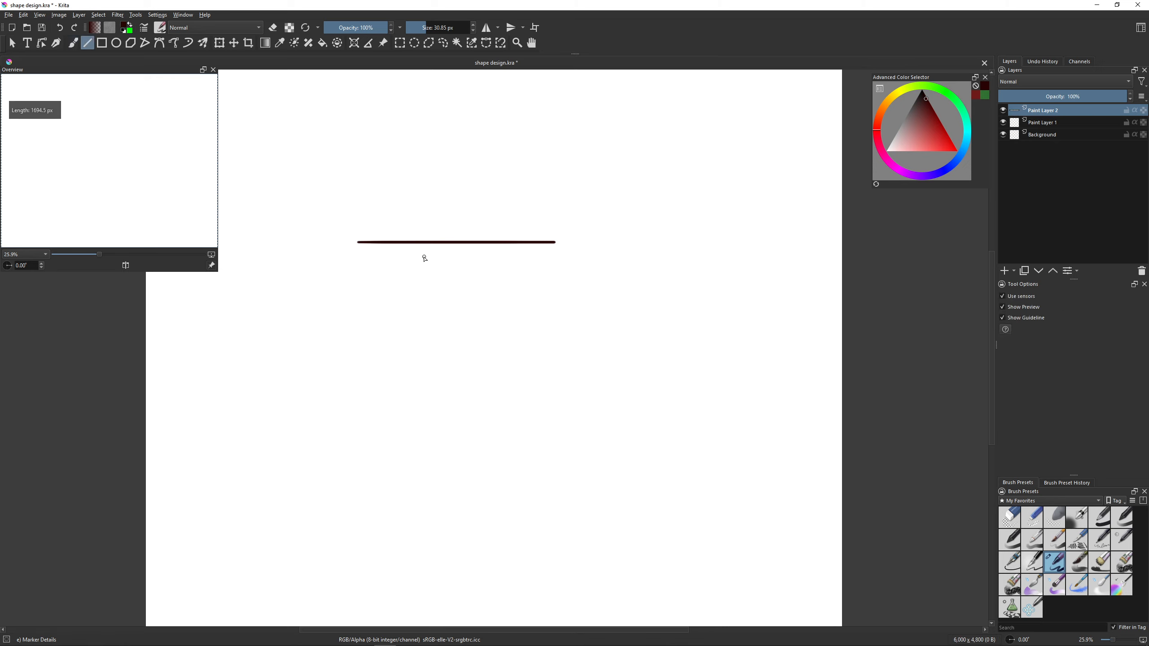
pyautogui.press('b')
pyautogui.moveTo(422, 237); pyautogui.dragTo(422, 248)
pyautogui.moveTo(492, 237); pyautogui.dragTo(492, 247)
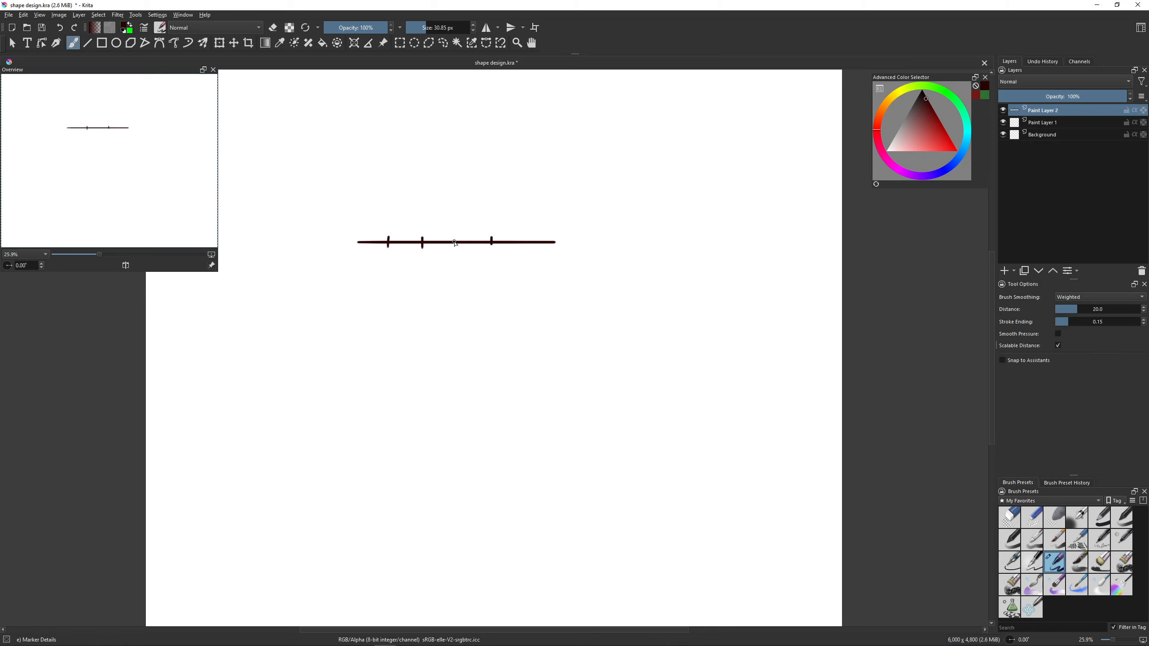
# - Subdivide the horizontal line's sections with further short vertical ticks
pyautogui.moveTo(457, 237)
pyautogui.mouseDown()
pyautogui.moveTo(456, 247)
pyautogui.moveTo(524, 236)
pyautogui.mouseUp()
pyautogui.moveTo(373, 235)
pyautogui.mouseDown()
pyautogui.moveTo(373, 246)
pyautogui.moveTo(404, 247)
pyautogui.mouseUp()
pyautogui.moveTo(505, 237); pyautogui.dragTo(506, 247)
# - Clear the layer and fill a small upright rectangular selection with the dark foreground colour
pyautogui.press('Delete')
pyautogui.hotkey('ctrl', 'r')
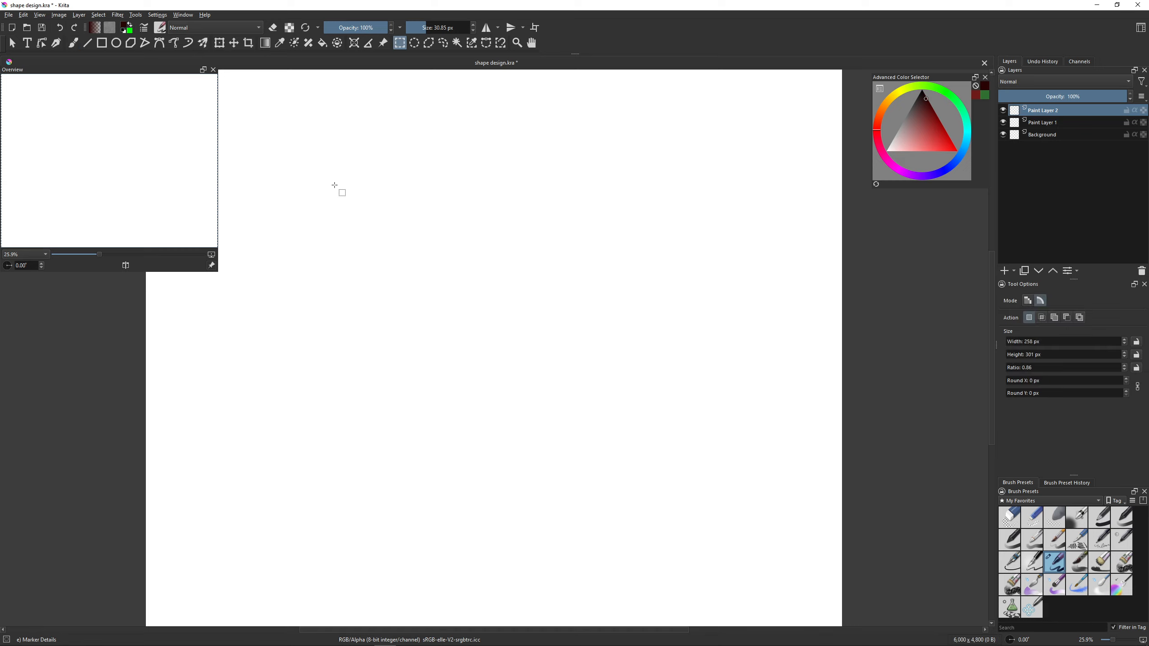
pyautogui.moveTo(336, 185)
pyautogui.mouseDown()
pyautogui.moveTo(385, 229)
pyautogui.moveTo(379, 243)
pyautogui.moveTo(417, 231)
pyautogui.mouseUp()
pyautogui.hotkey('shift', 'BackSpace')
# - Place a copy of the filled block beside the original, merge the two layers, and clear the selection
pyautogui.hotkey('ctrl', 'j')
pyautogui.press('t')
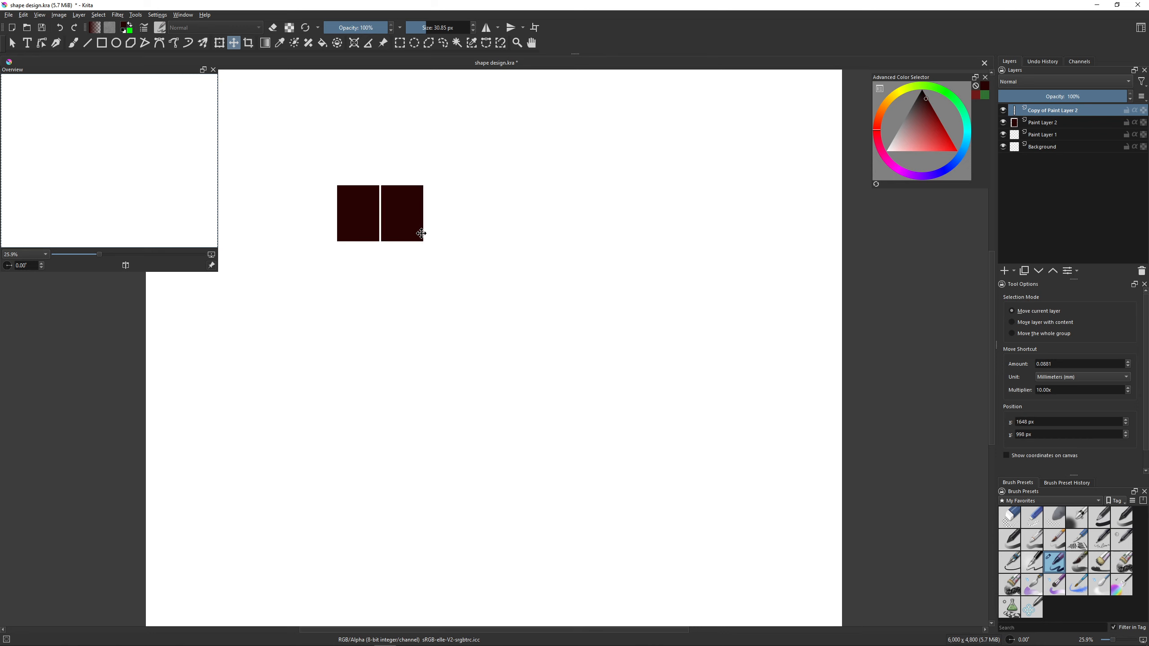
pyautogui.hotkey('ctrl', 'e')
pyautogui.press('b')
pyautogui.hotkey('ctrl', 'j')
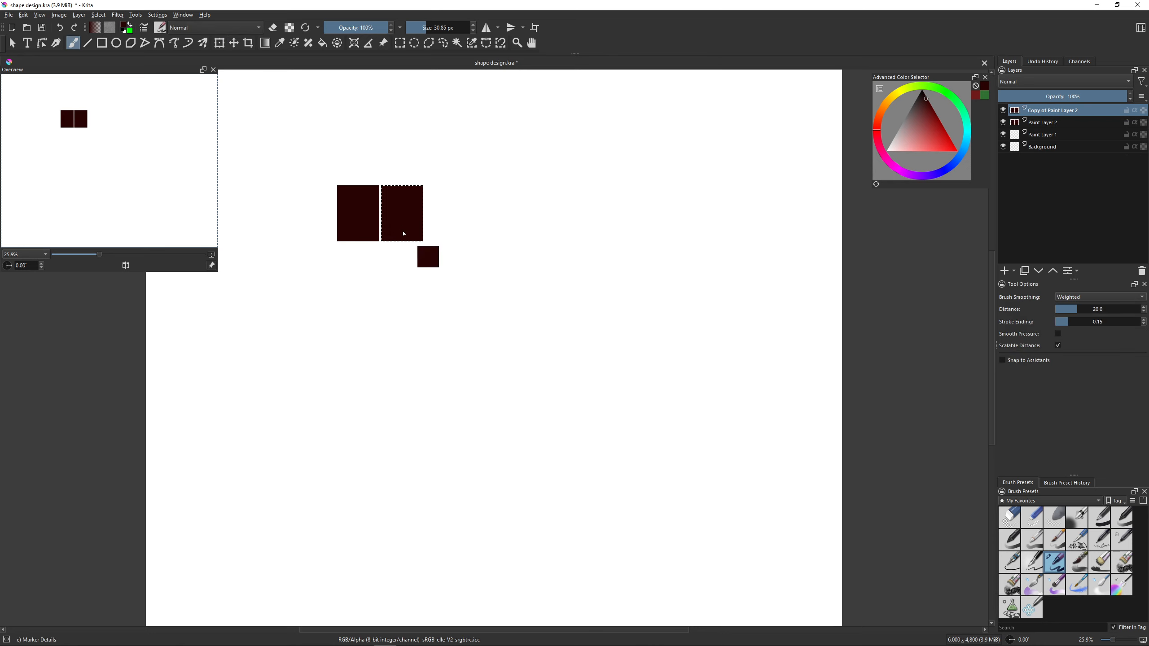
pyautogui.hotkey('ctrl', 'z')
pyautogui.hotkey('ctrl', 'shift', 'a')
# - Build an upper row of three blocks and a lower row of five from copies, merging the lower row's layers
pyautogui.hotkey('ctrl', 'j')
pyautogui.press('t')
pyautogui.moveTo(401, 227)
pyautogui.mouseDown()
pyautogui.moveTo(455, 228)
pyautogui.moveTo(417, 286)
pyautogui.moveTo(497, 269)
pyautogui.mouseUp()
pyautogui.hotkey('ctrl', 'e')
pyautogui.hotkey('ctrl', 'j')
pyautogui.hotkey('ctrl', 'j')
pyautogui.press('b')
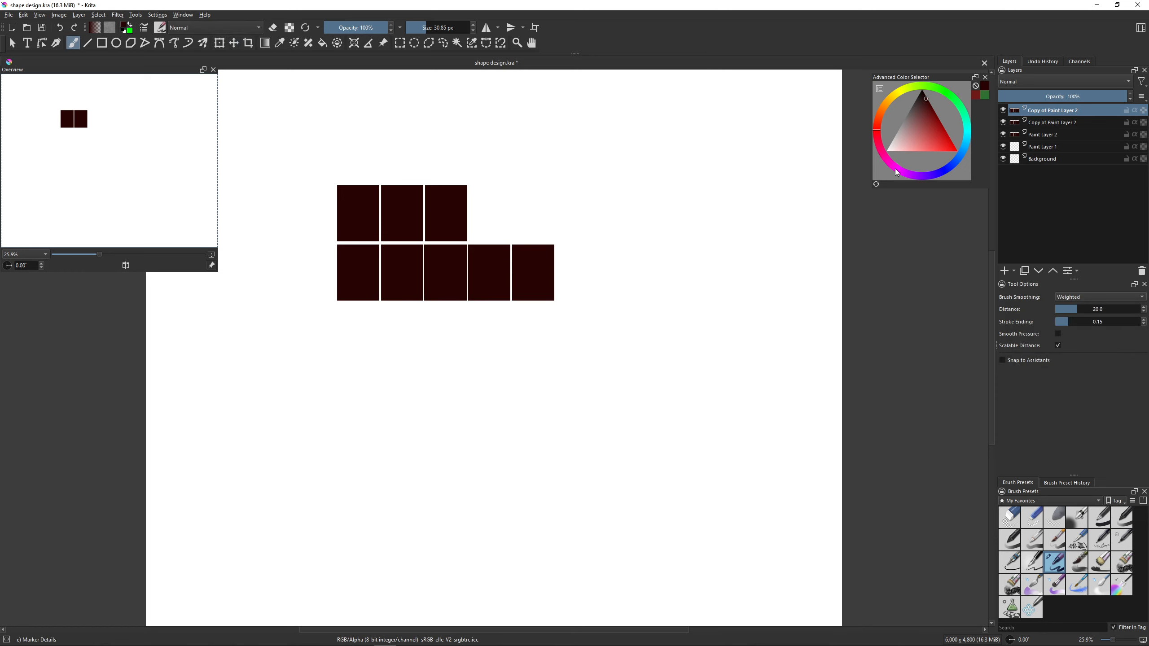
pyautogui.hotkey('ctrl', 'e')
# - Stretch the three-block row on Paint Layer 2 horizontally to the width of the five-block row
pyautogui.click(1048, 123)
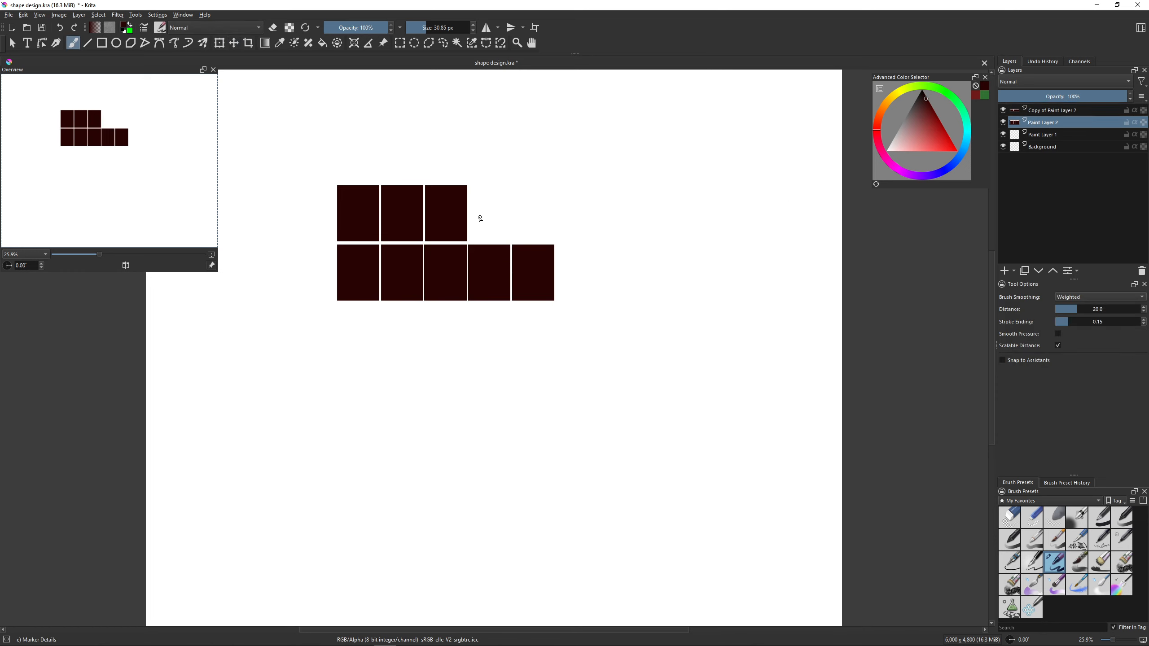
pyautogui.hotkey('ctrl', 't')
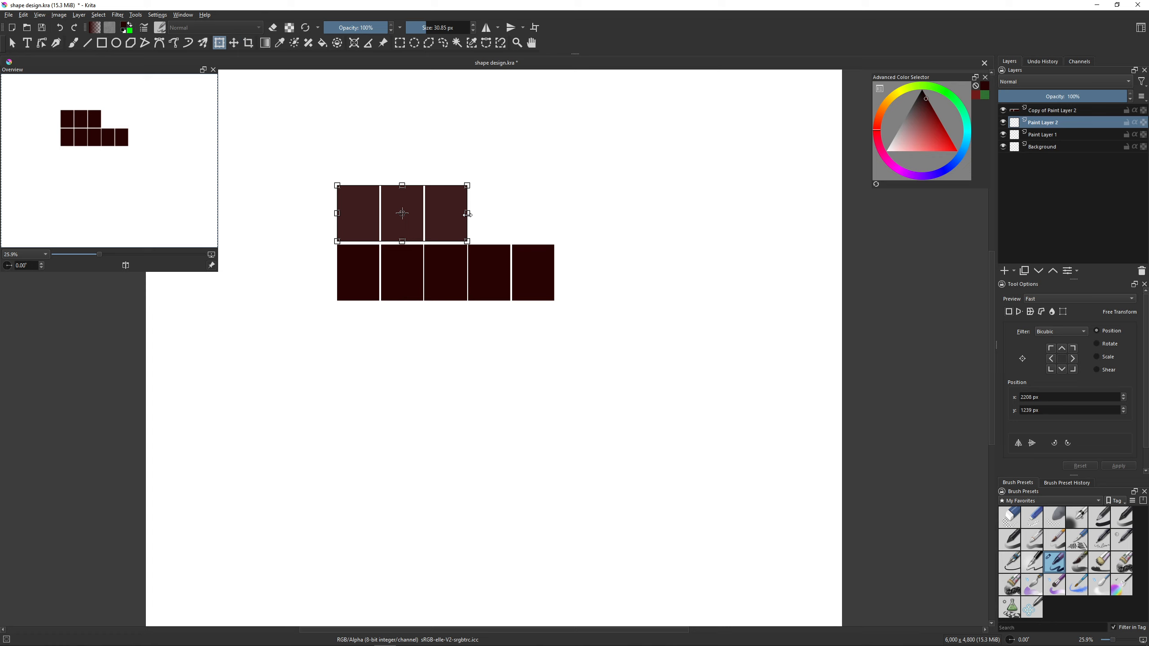
pyautogui.moveTo(468, 213); pyautogui.dragTo(553, 235)
pyautogui.press('b')
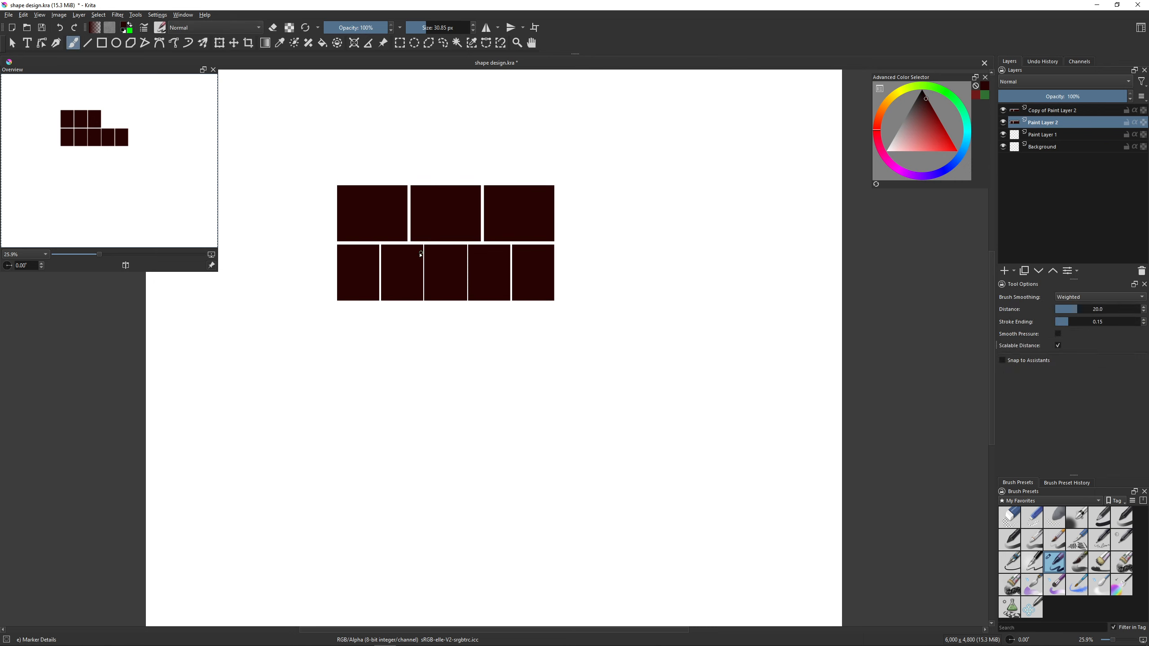
# - Add an empty paint layer and extend the lower row to seven blocks with a sideways-shifted copy of the five-block row
pyautogui.press('Insert')
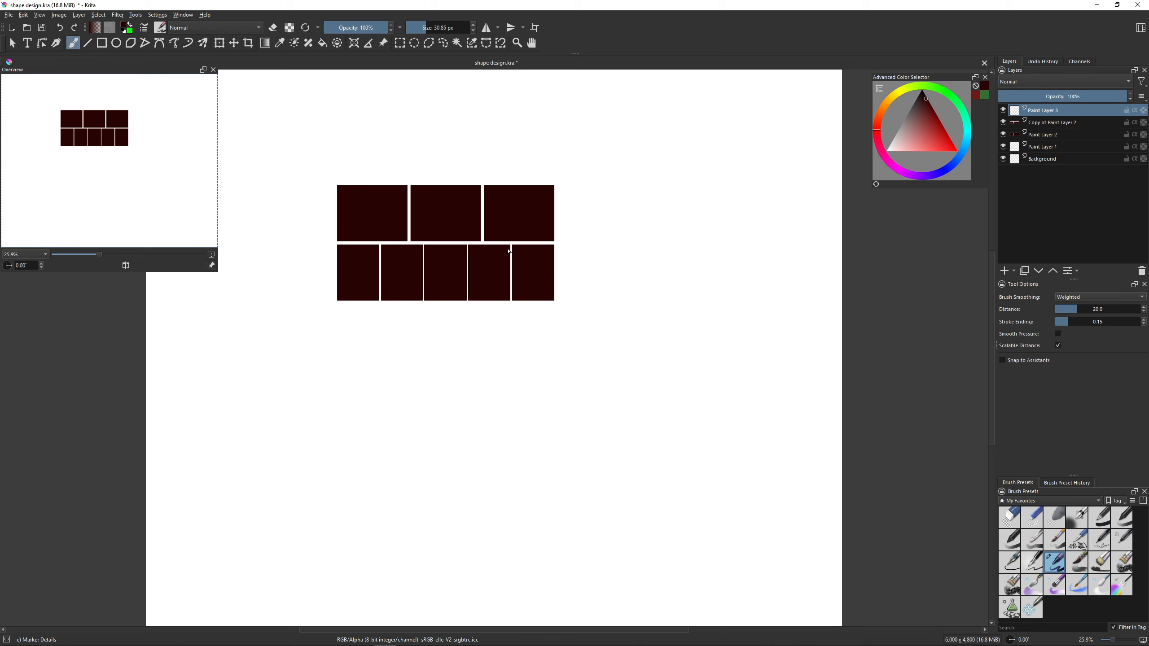
pyautogui.click(1074, 127)
pyautogui.hotkey('ctrl', 'j')
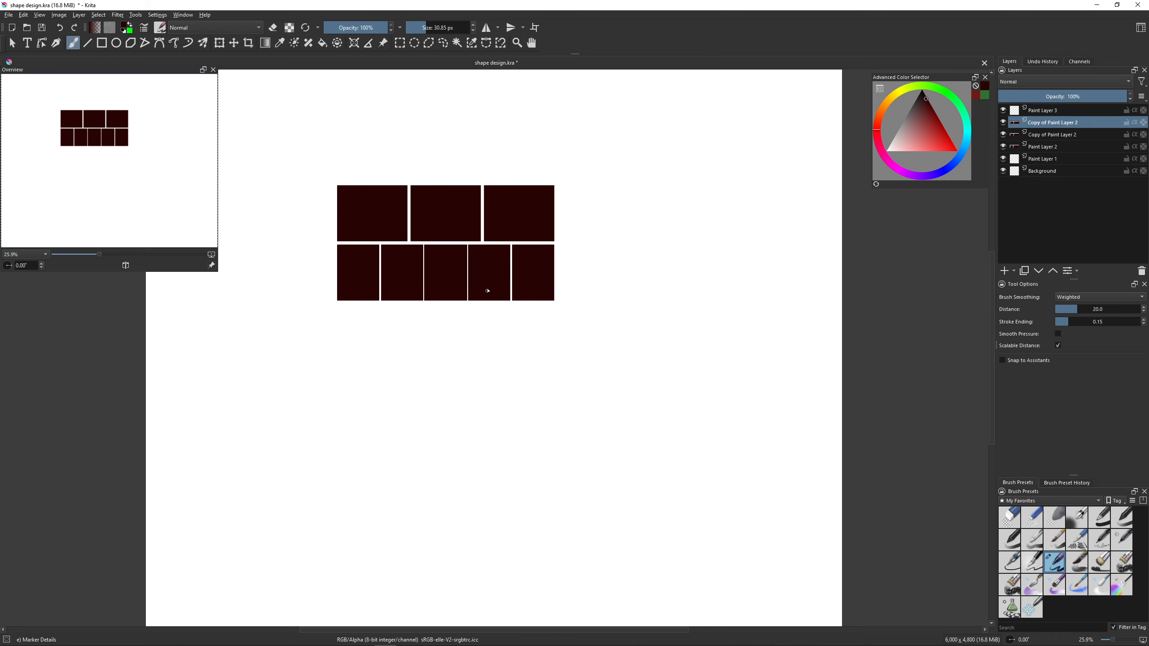
pyautogui.press('t')
pyautogui.moveTo(487, 290)
pyautogui.mouseDown()
pyautogui.moveTo(513, 277)
pyautogui.moveTo(565, 290)
pyautogui.moveTo(541, 279)
pyautogui.moveTo(644, 276)
pyautogui.moveTo(577, 270)
pyautogui.mouseUp()
pyautogui.press('b')
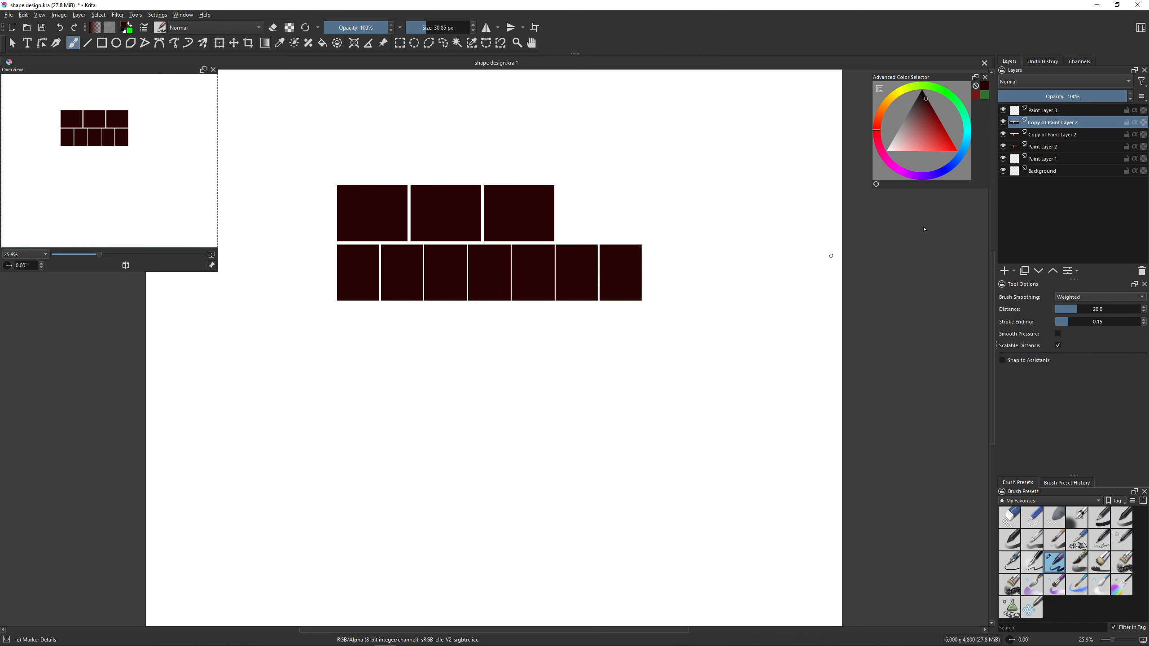
# - Duplicate the original five-block row and move the copy above the three-block row
pyautogui.click(1044, 134)
pyautogui.hotkey('ctrl', 'j')
pyautogui.press('t')
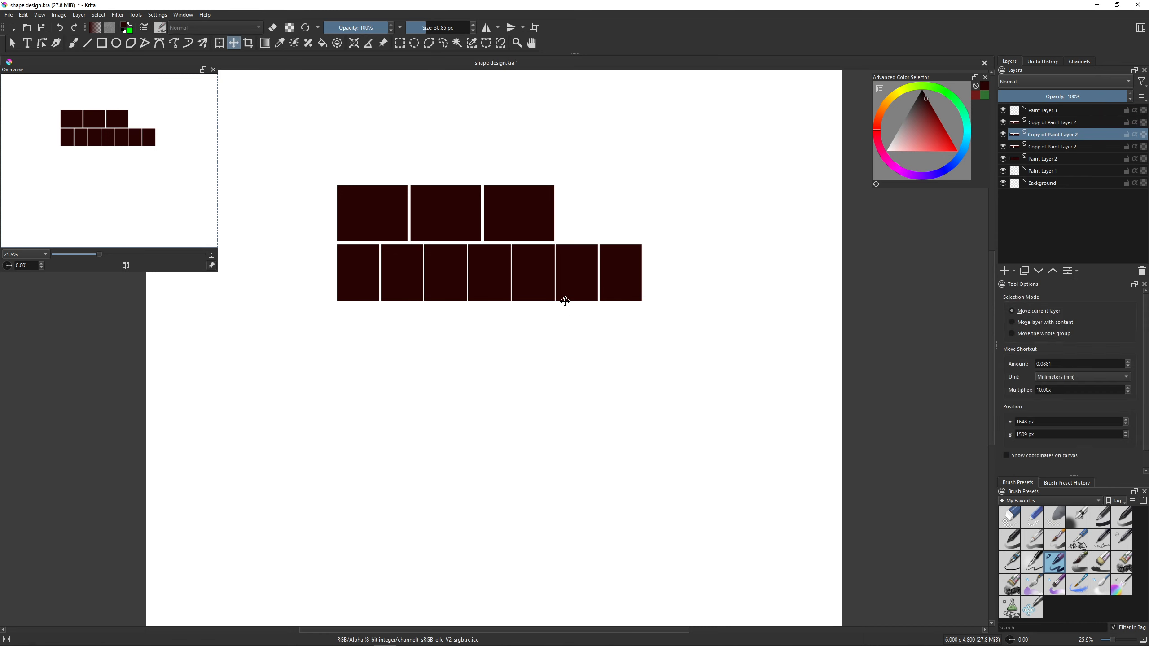
pyautogui.moveTo(564, 300); pyautogui.dragTo(570, 185)
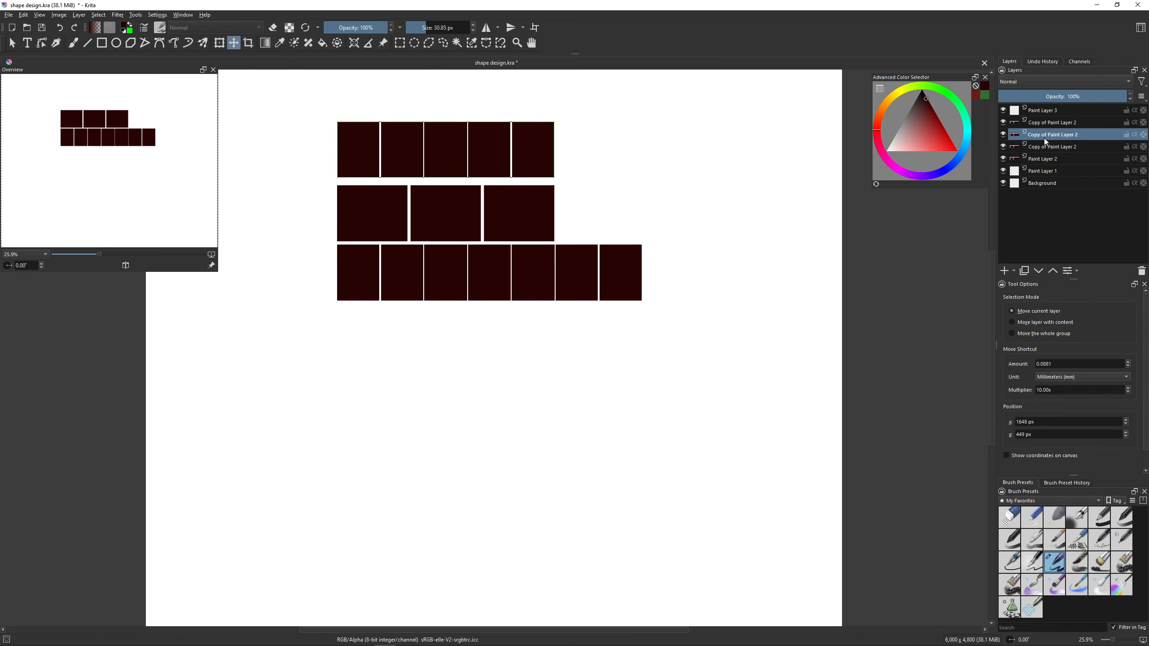
pyautogui.click(1049, 123)
pyautogui.hotkey('ctrl', 'e')
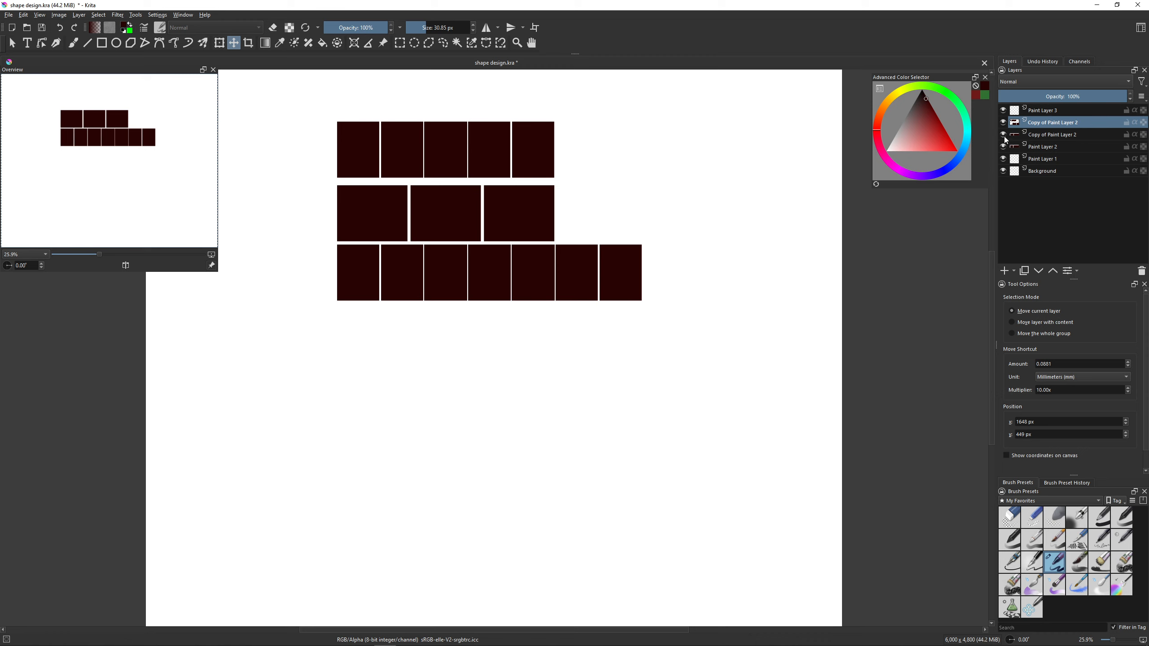
pyautogui.click(1002, 138)
pyautogui.click(1002, 139)
pyautogui.hotkey('ctrl', 'j')
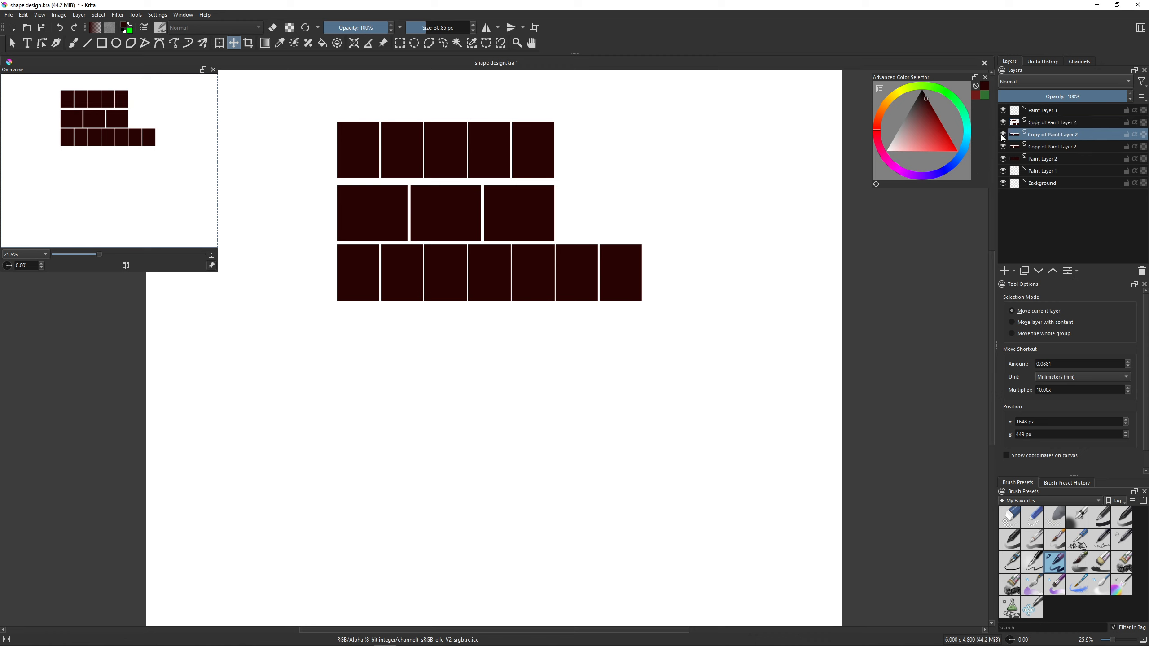
# - Identify the row layers by toggling visibility and move the lower five-block row's layer directly beneath its shifted copy
pyautogui.click(1002, 134)
pyautogui.click(1002, 135)
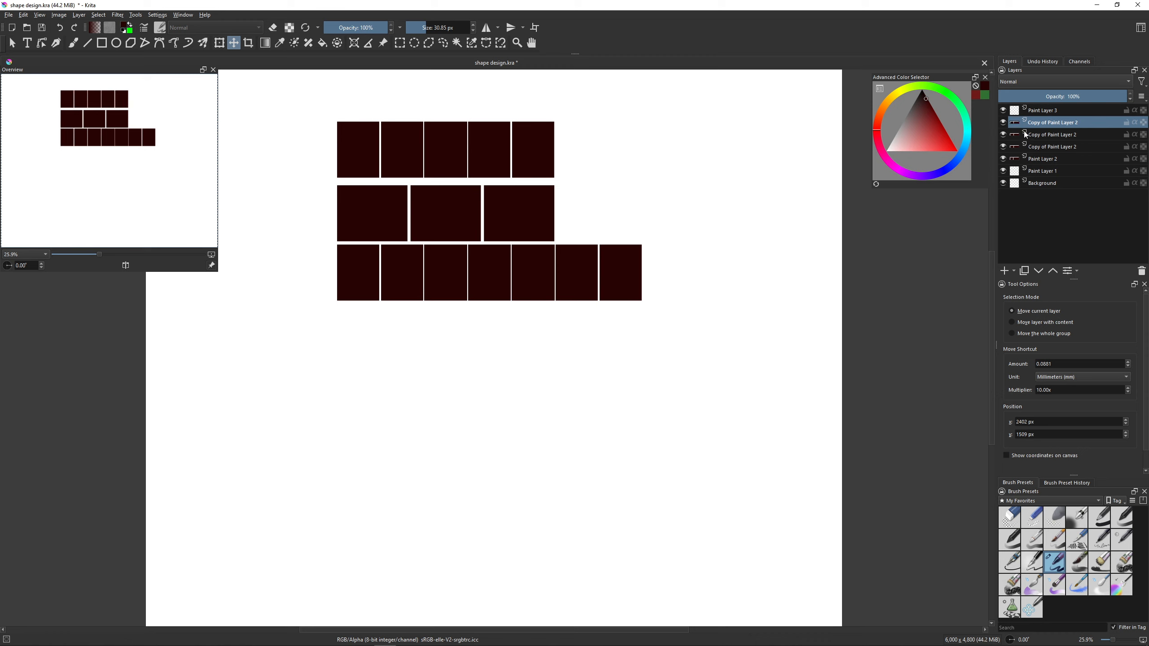
pyautogui.click(1002, 134)
pyautogui.click(1002, 134)
pyautogui.moveTo(1022, 144)
pyautogui.mouseDown()
pyautogui.moveTo(1034, 147)
pyautogui.moveTo(1023, 128)
pyautogui.mouseUp()
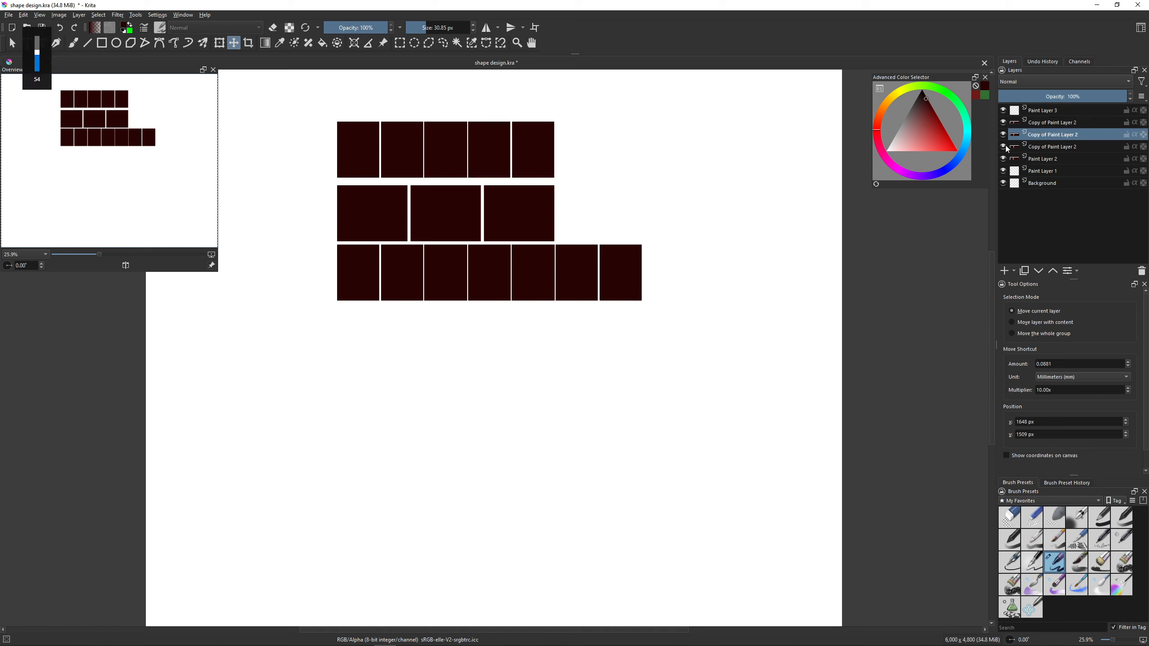
# - Check the reordered layers by toggling their visibility and merge the two layers that form the seven-block row
pyautogui.click(1002, 146)
pyautogui.click(1002, 146)
pyautogui.click(1004, 125)
pyautogui.click(1004, 125)
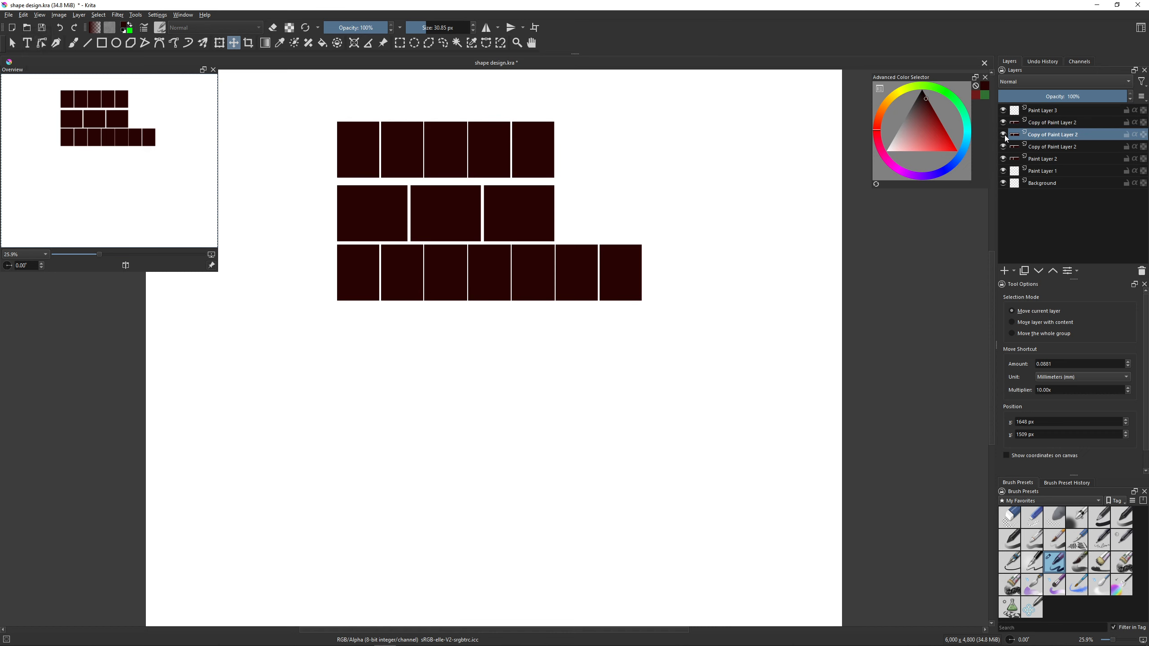
pyautogui.click(1003, 124)
pyautogui.click(1004, 124)
pyautogui.click(1000, 134)
pyautogui.click(1002, 133)
pyautogui.click(1060, 123)
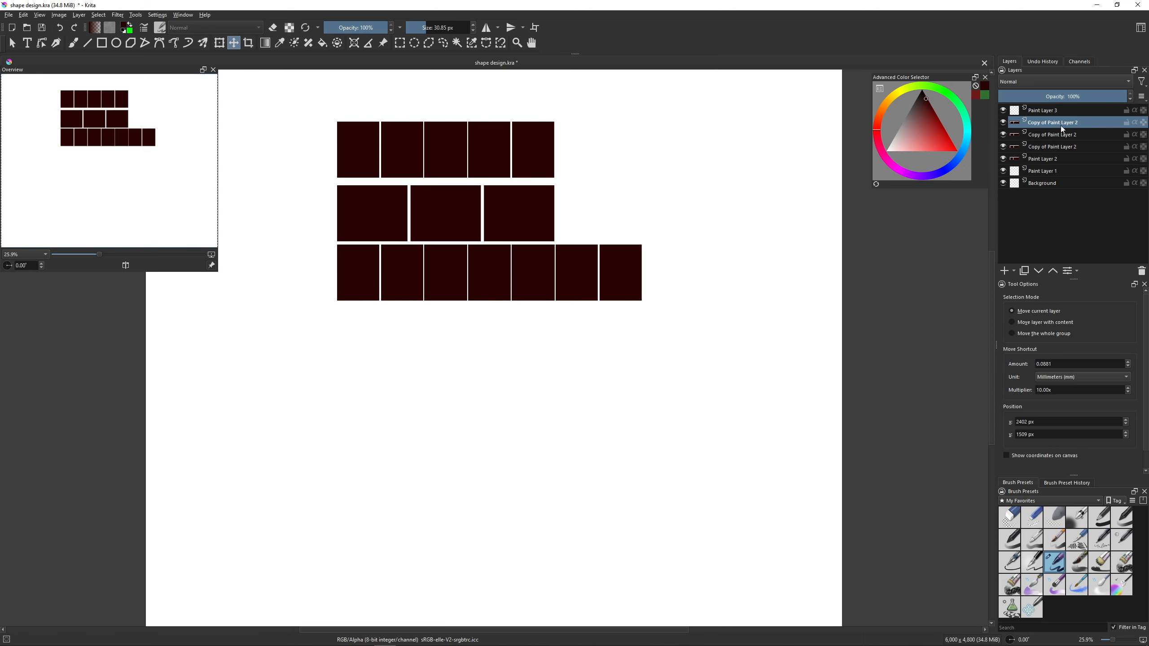
pyautogui.hotkey('ctrl', 'e')
# - Compress the seven-block row horizontally to about the width of the rows above it
pyautogui.hotkey('ctrl', 't')
pyautogui.moveTo(639, 272); pyautogui.dragTo(557, 262)
pyautogui.press('b')
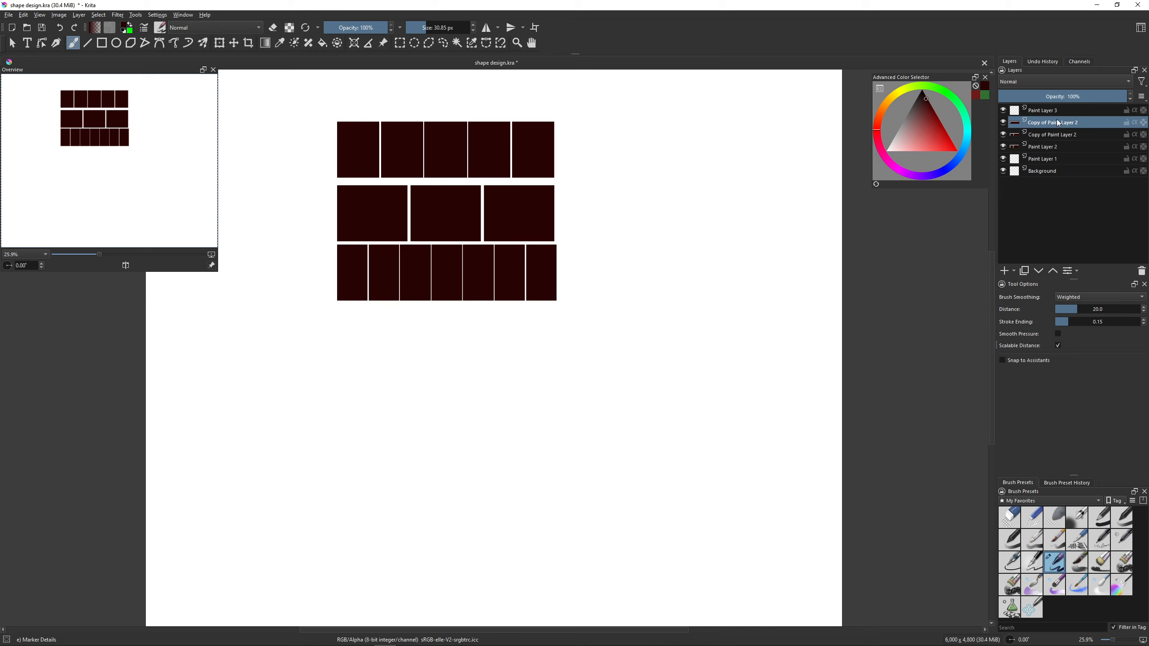
# - Merge the three block-row layers into one and add a new paint layer above it
pyautogui.hotkey('ctrl', 'e')
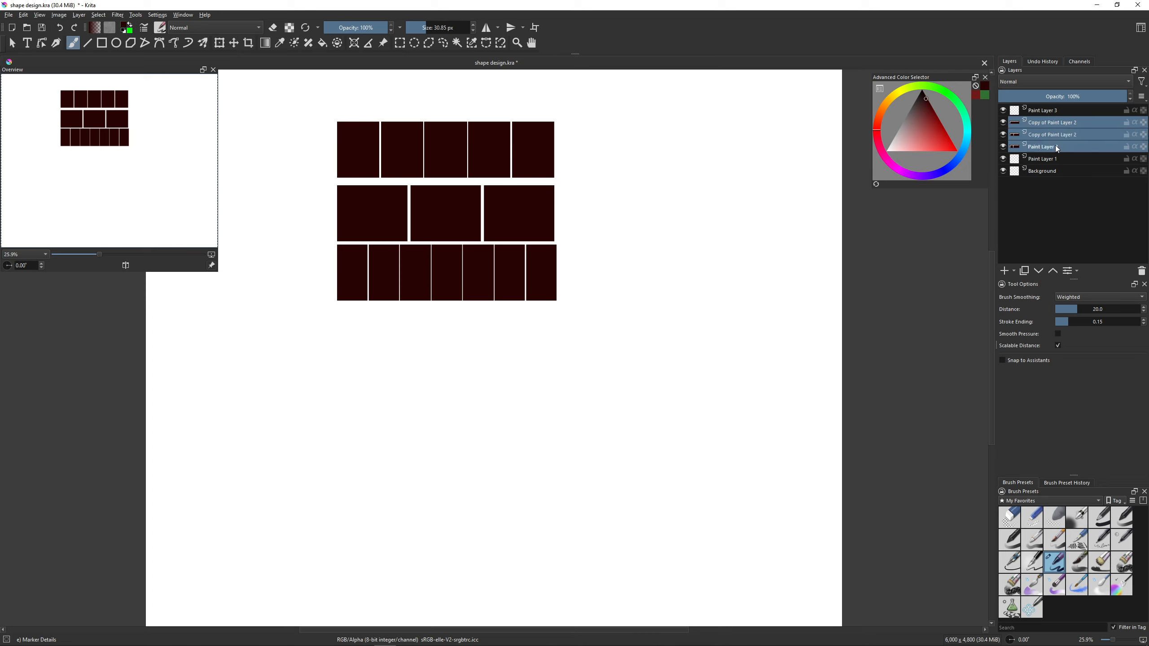
pyautogui.hotkey('ctrl', 'e')
pyautogui.press('Insert')
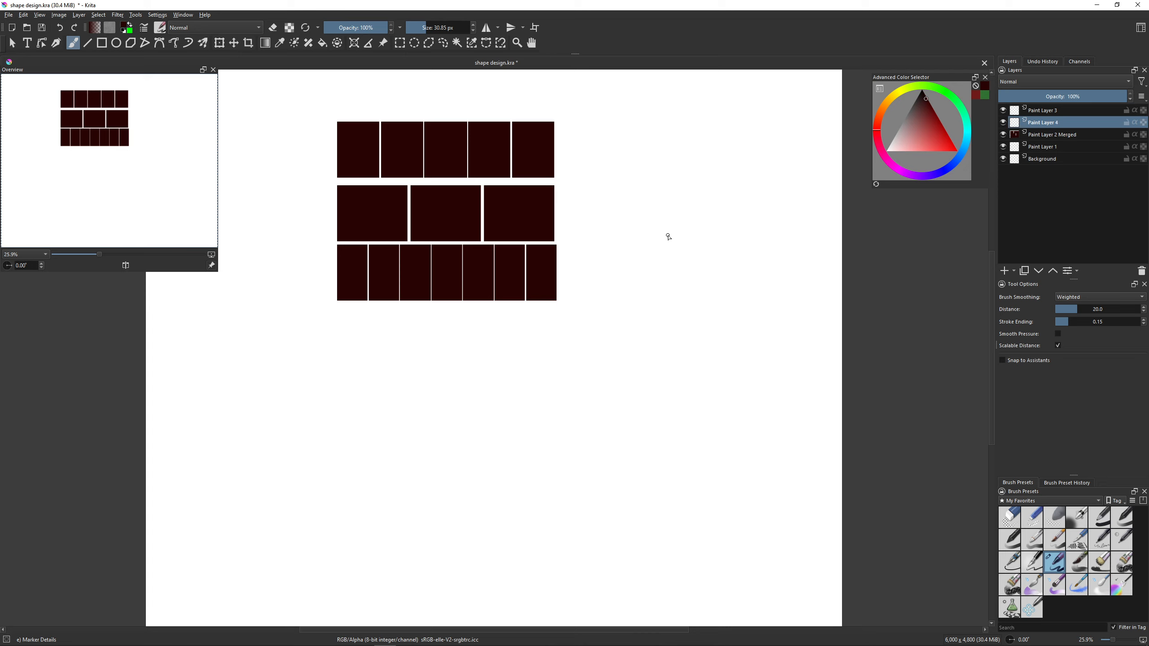
# - Draw a freehand diagonal line beside the block rows, tick it into fifths, and add a shallower diagonal line below it
pyautogui.moveTo(594, 269); pyautogui.dragTo(685, 174)
pyautogui.hotkey('ctrl', 'z')
pyautogui.moveTo(597, 259); pyautogui.dragTo(699, 160)
pyautogui.moveTo(616, 234); pyautogui.dragTo(616, 231)
pyautogui.moveTo(680, 172); pyautogui.dragTo(682, 177)
pyautogui.moveTo(617, 304); pyautogui.dragTo(774, 221)
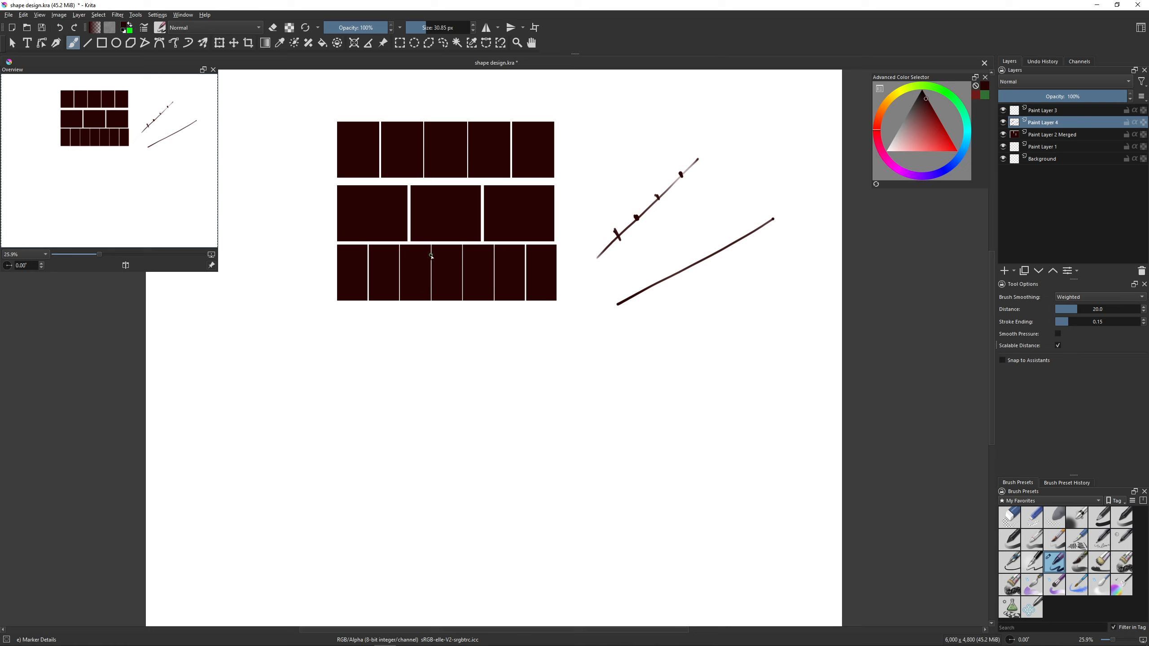
# - Draw a straight vertical line through the centre of the three- and seven-block rows, extending below them, after undoing a first try
pyautogui.press('v')
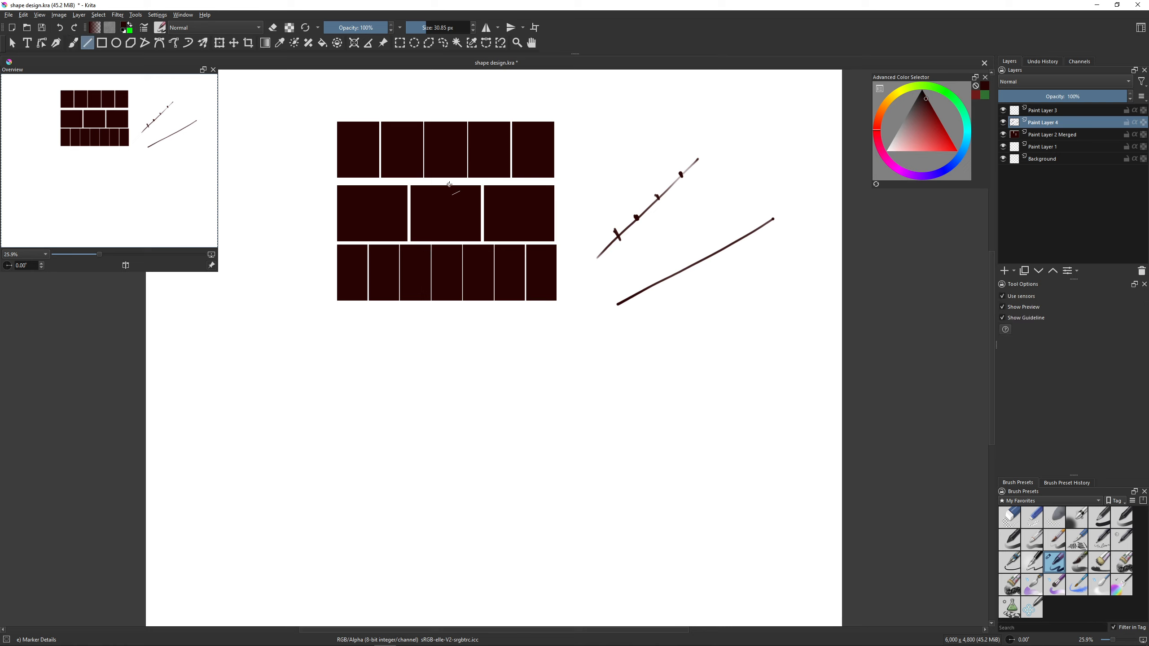
pyautogui.moveTo(451, 183); pyautogui.dragTo(454, 296)
pyautogui.hotkey('ctrl', 'z')
pyautogui.press('v')
pyautogui.moveTo(445, 206); pyautogui.dragTo(447, 351)
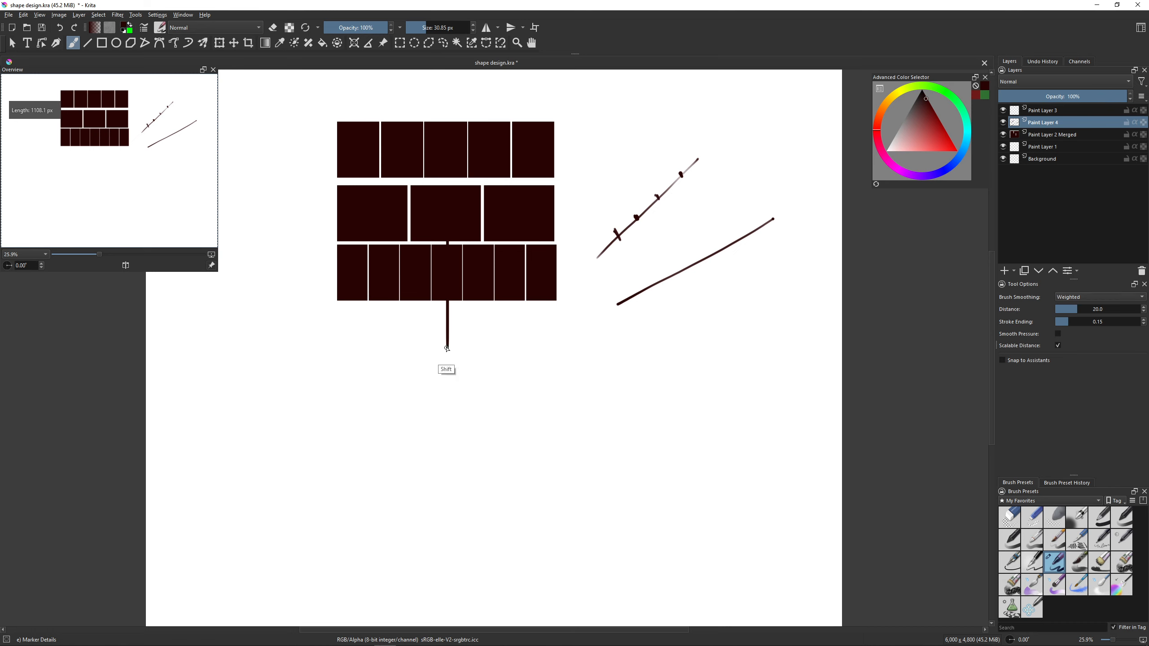
# - Undo the vertical line, tick the shallower diagonal line into sevenths and number its parts 1 to 7
pyautogui.hotkey('ctrl', 'z')
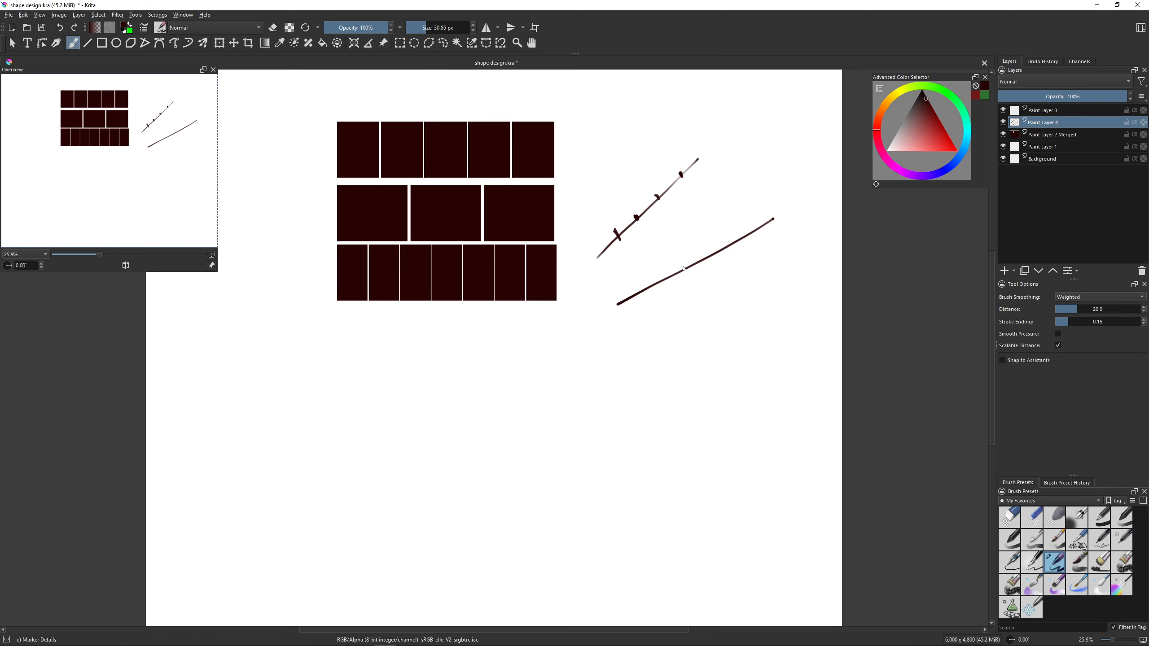
pyautogui.click(684, 267)
pyautogui.click(638, 289)
pyautogui.moveTo(663, 277); pyautogui.dragTo(660, 281)
pyautogui.hotkey('ctrl', 'z')
pyautogui.moveTo(725, 242)
pyautogui.mouseDown()
pyautogui.moveTo(730, 254)
pyautogui.moveTo(707, 261)
pyautogui.mouseUp()
pyautogui.moveTo(621, 286)
pyautogui.mouseDown()
pyautogui.moveTo(625, 295)
pyautogui.moveTo(770, 223)
pyautogui.mouseUp()
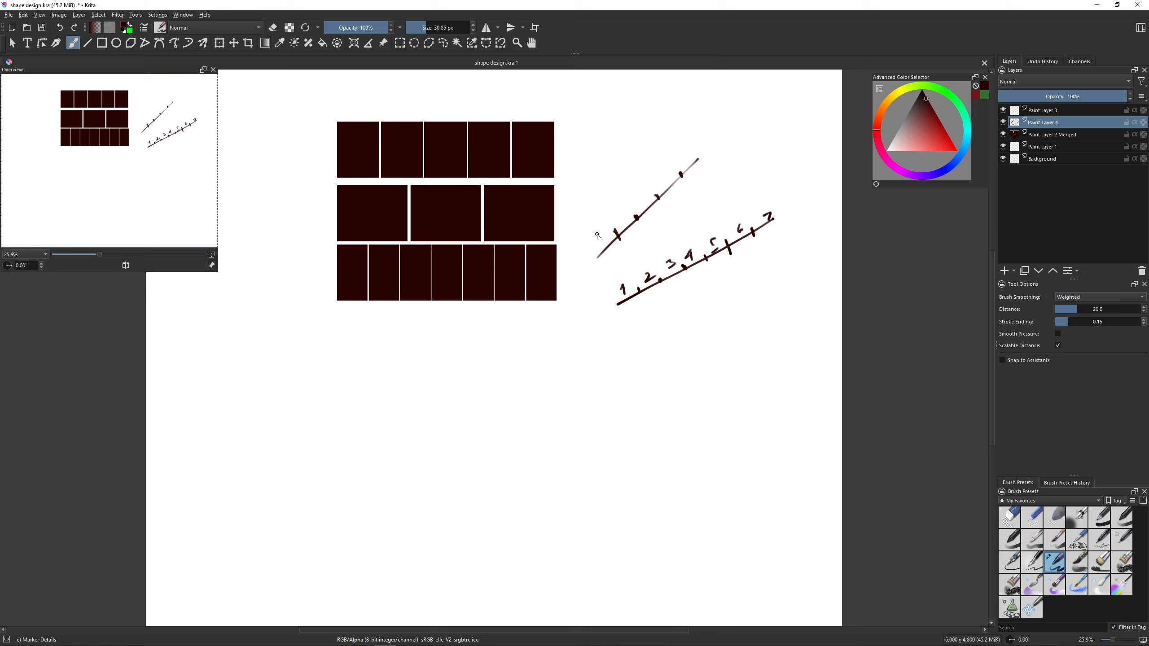
# - Write the numbers 1 to 5 along the five parts of the steeper diagonal line
pyautogui.moveTo(600, 225)
pyautogui.mouseDown()
pyautogui.moveTo(602, 236)
pyautogui.moveTo(624, 218)
pyautogui.mouseUp()
pyautogui.moveTo(635, 198)
pyautogui.mouseDown()
pyautogui.moveTo(637, 209)
pyautogui.moveTo(660, 182)
pyautogui.mouseUp()
pyautogui.moveTo(664, 176); pyautogui.dragTo(666, 183)
pyautogui.moveTo(698, 153); pyautogui.dragTo(682, 167)
# - Delete Paint Layer 3, Paint Layer 4 and Paint Layer 2 Merged together
pyautogui.click(1048, 110)
pyautogui.keyDown('shift'); pyautogui.click(1063, 134); pyautogui.keyUp('shift')
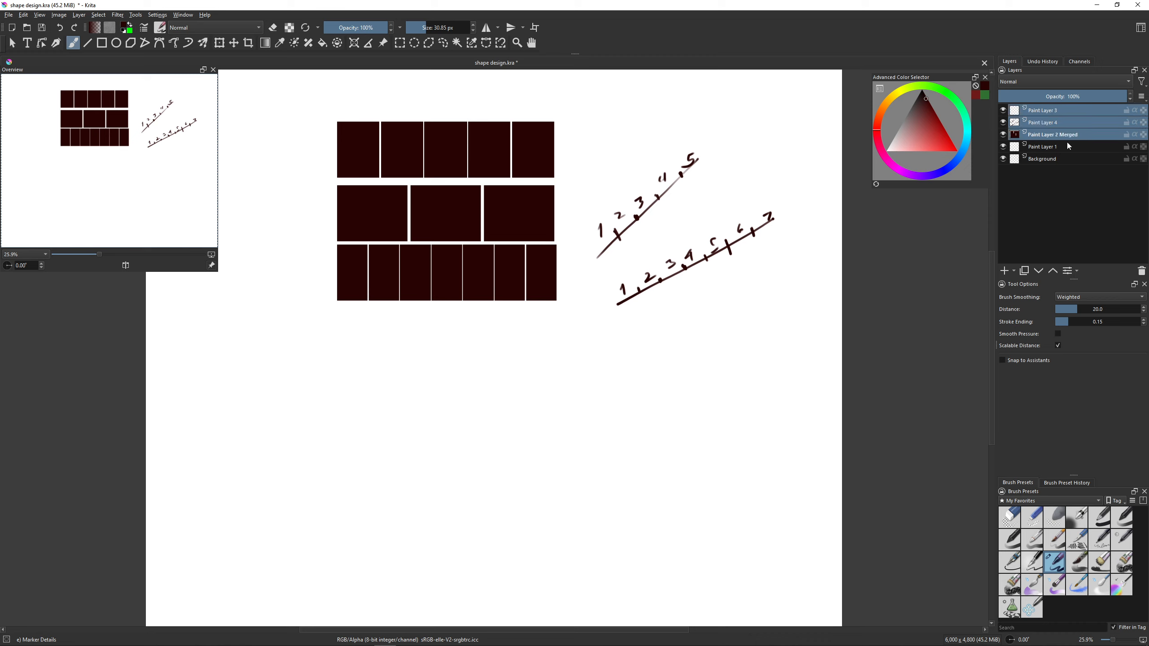
pyautogui.click(1141, 271)
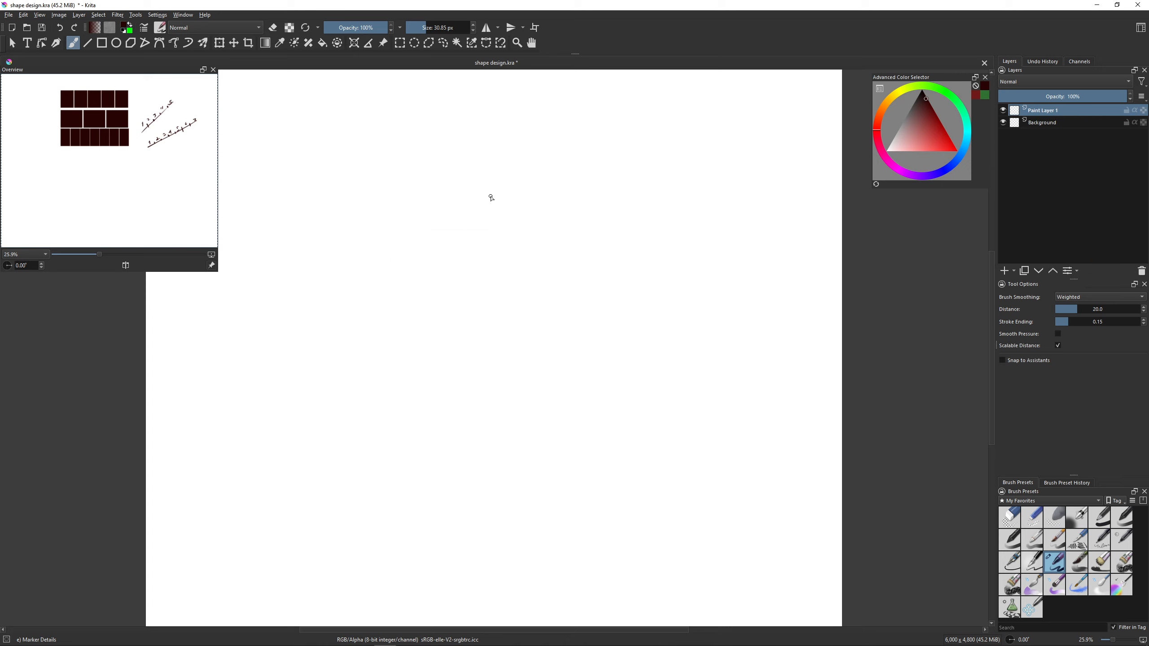
# - Place three dots and join them into a freehand triangle outline, redrawing the lower side so it reaches its dot
pyautogui.click(443, 305)
pyautogui.click(594, 259)
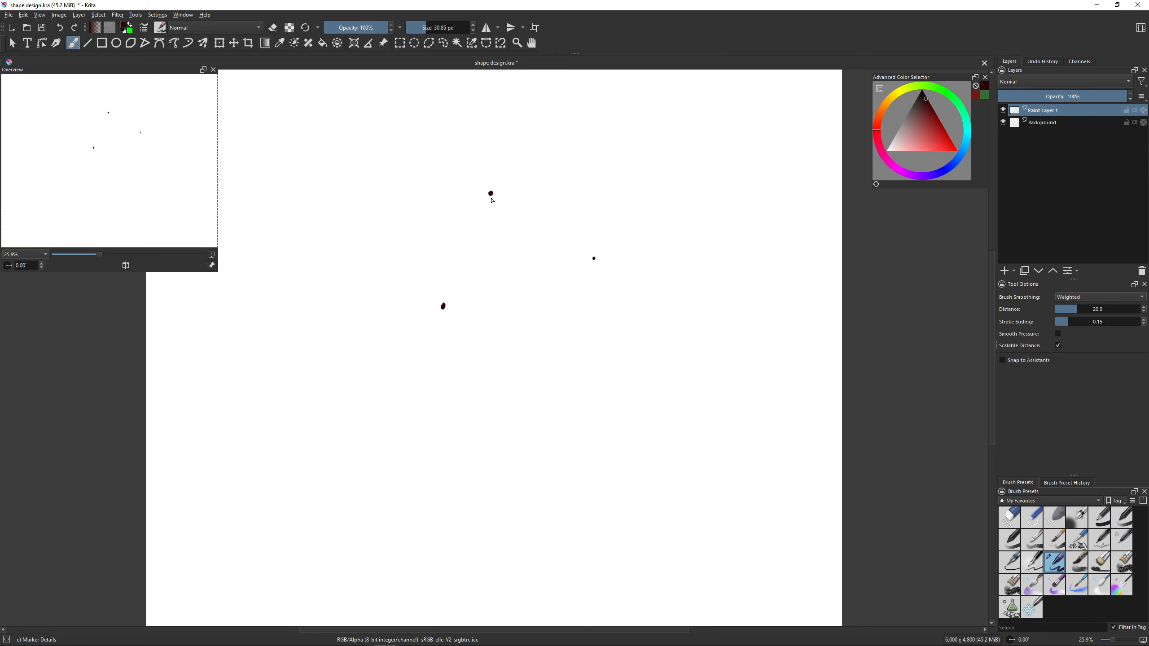
pyautogui.moveTo(492, 195)
pyautogui.mouseDown()
pyautogui.moveTo(445, 304)
pyautogui.moveTo(593, 244)
pyautogui.mouseUp()
pyautogui.press('v')
pyautogui.press('b')
pyautogui.hotkey('ctrl', 'z')
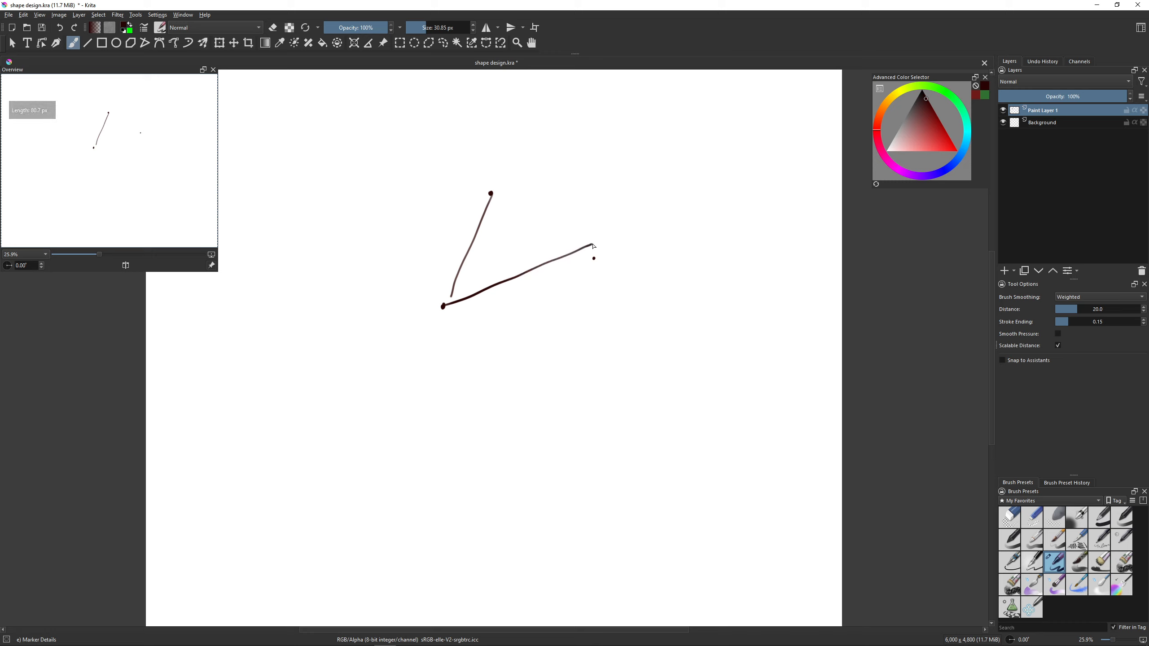
pyautogui.hotkey('ctrl', 'z')
pyautogui.moveTo(444, 306); pyautogui.dragTo(595, 259)
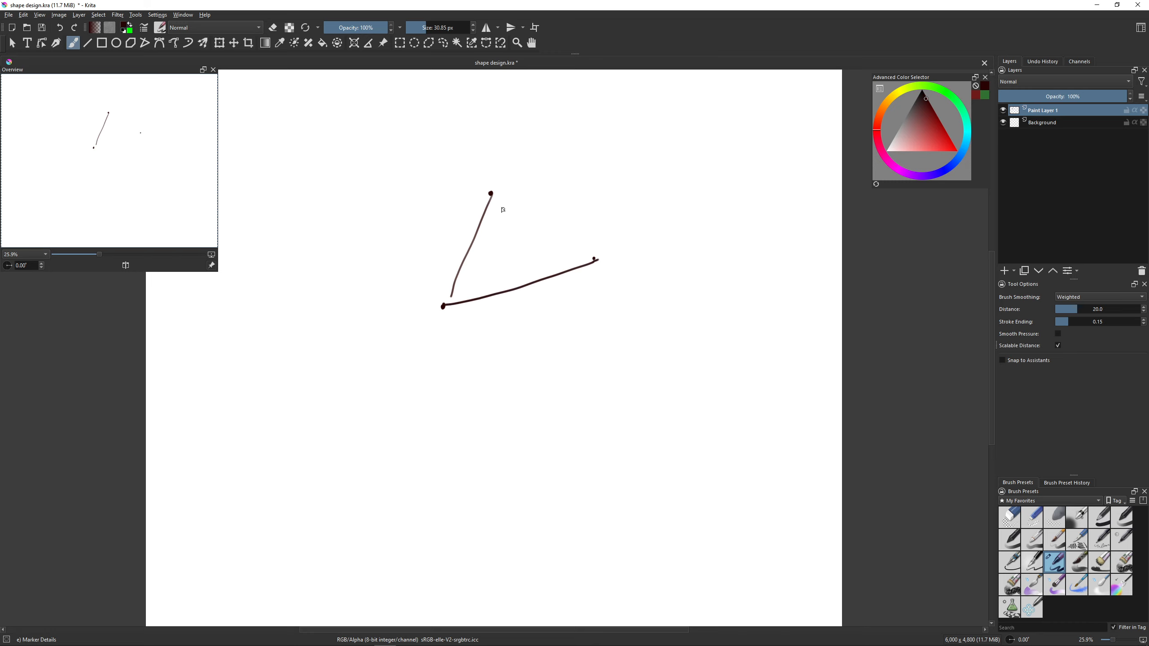
pyautogui.moveTo(496, 197); pyautogui.dragTo(600, 257)
# - Draw a square outline from straight lines below and to the right of the triangle
pyautogui.press('v')
pyautogui.moveTo(593, 351); pyautogui.dragTo(593, 448)
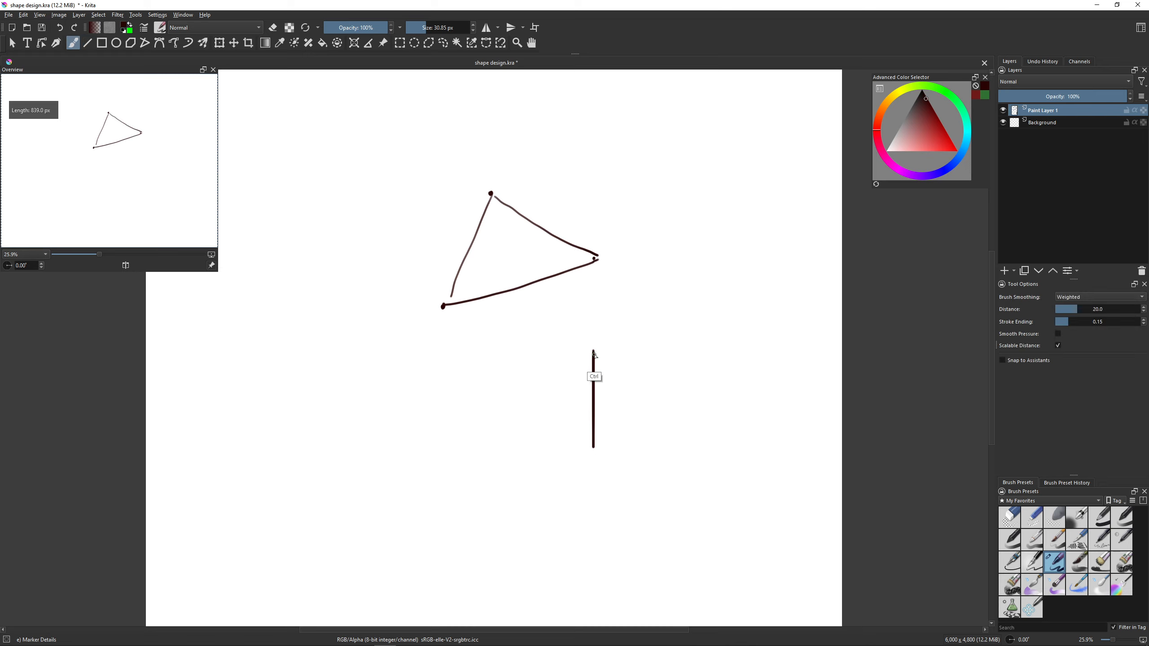
pyautogui.moveTo(594, 349)
pyautogui.mouseDown()
pyautogui.moveTo(679, 349)
pyautogui.moveTo(680, 439)
pyautogui.mouseUp()
pyautogui.press('v')
pyautogui.press('v')
pyautogui.moveTo(593, 447); pyautogui.dragTo(682, 439)
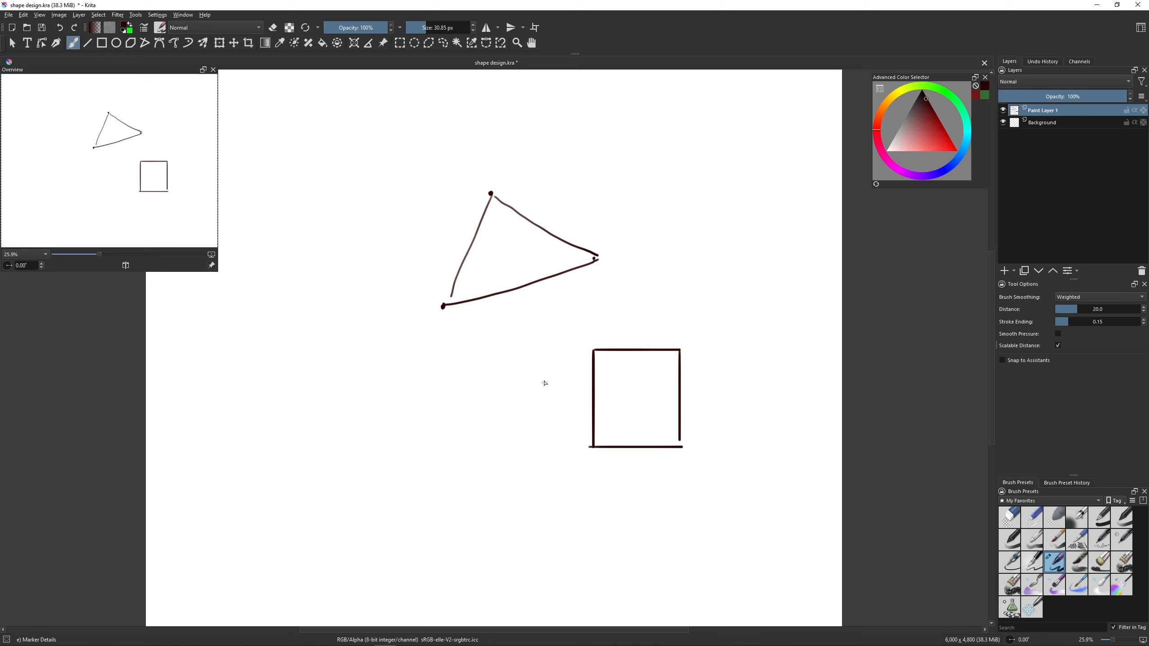
# - Try to enclose the square in a large triangle, ticking its long upper side into thirds and its lower side once
pyautogui.moveTo(544, 382); pyautogui.dragTo(612, 321)
pyautogui.hotkey('ctrl', 'z')
pyautogui.moveTo(576, 379); pyautogui.dragTo(625, 280)
pyautogui.moveTo(627, 280); pyautogui.dragTo(716, 372)
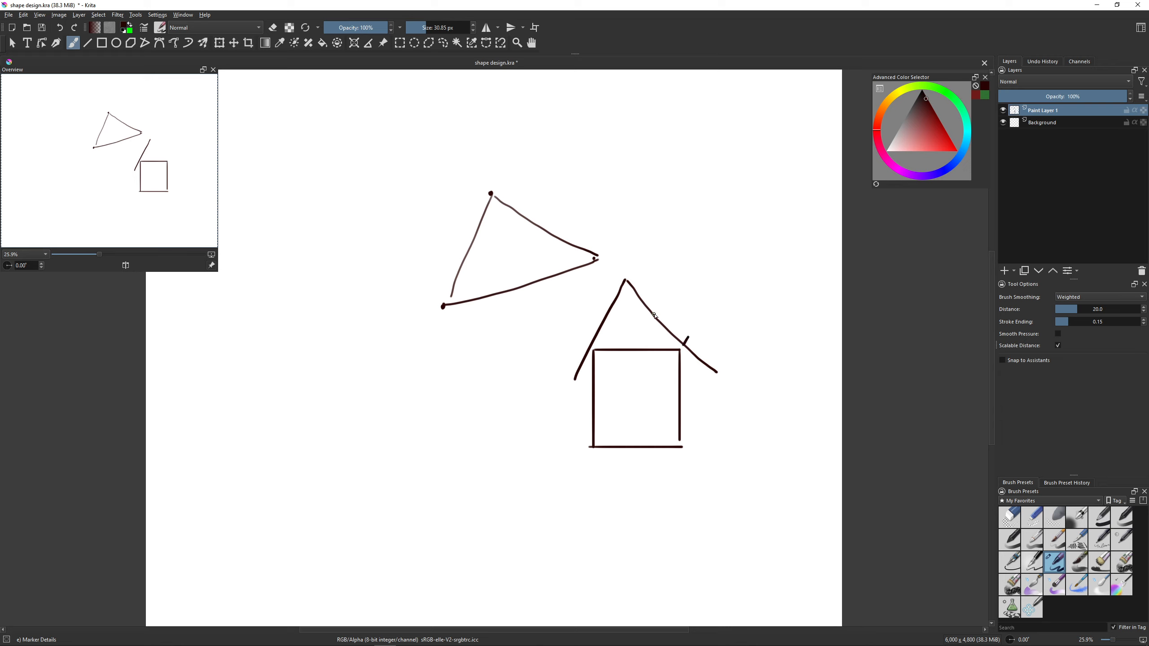
pyautogui.press('ctrl')
pyautogui.hotkey('ctrl', 'z')
pyautogui.moveTo(627, 281); pyautogui.dragTo(843, 442)
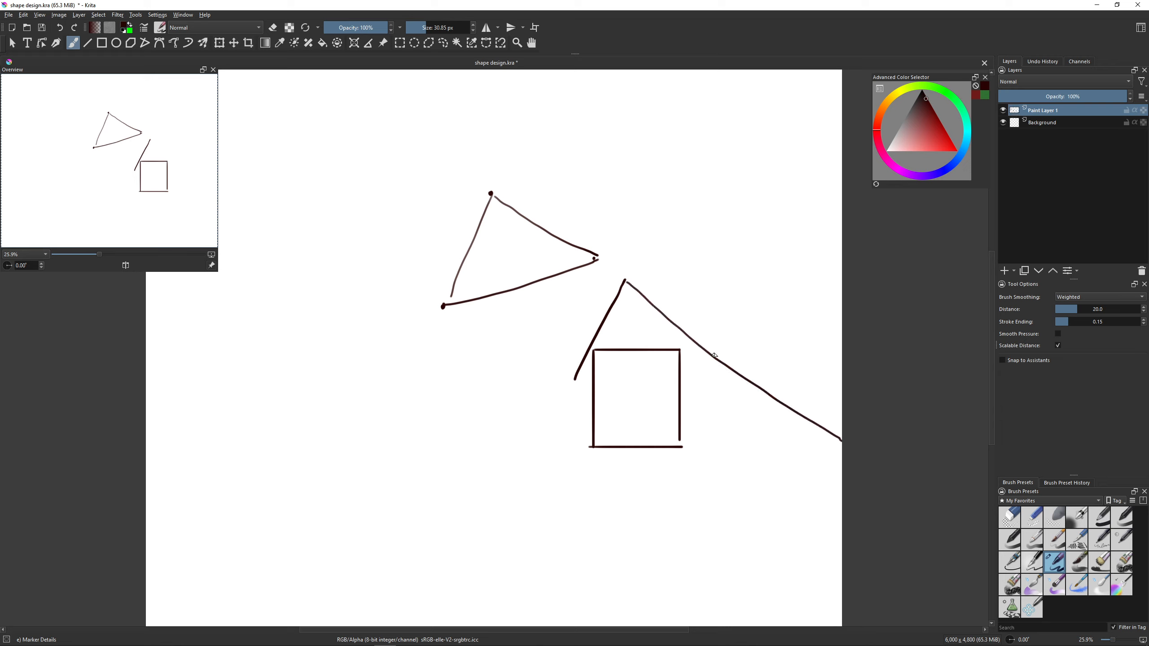
pyautogui.click(690, 335)
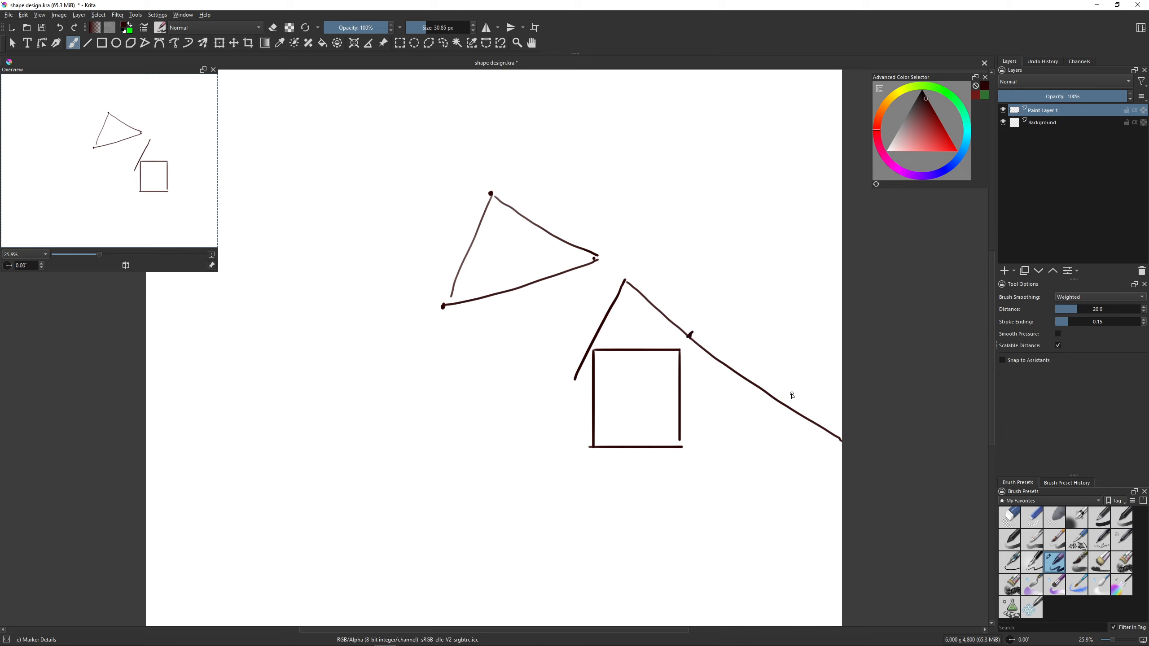
pyautogui.click(766, 387)
pyautogui.moveTo(624, 472); pyautogui.dragTo(842, 442)
pyautogui.moveTo(684, 453); pyautogui.dragTo(686, 461)
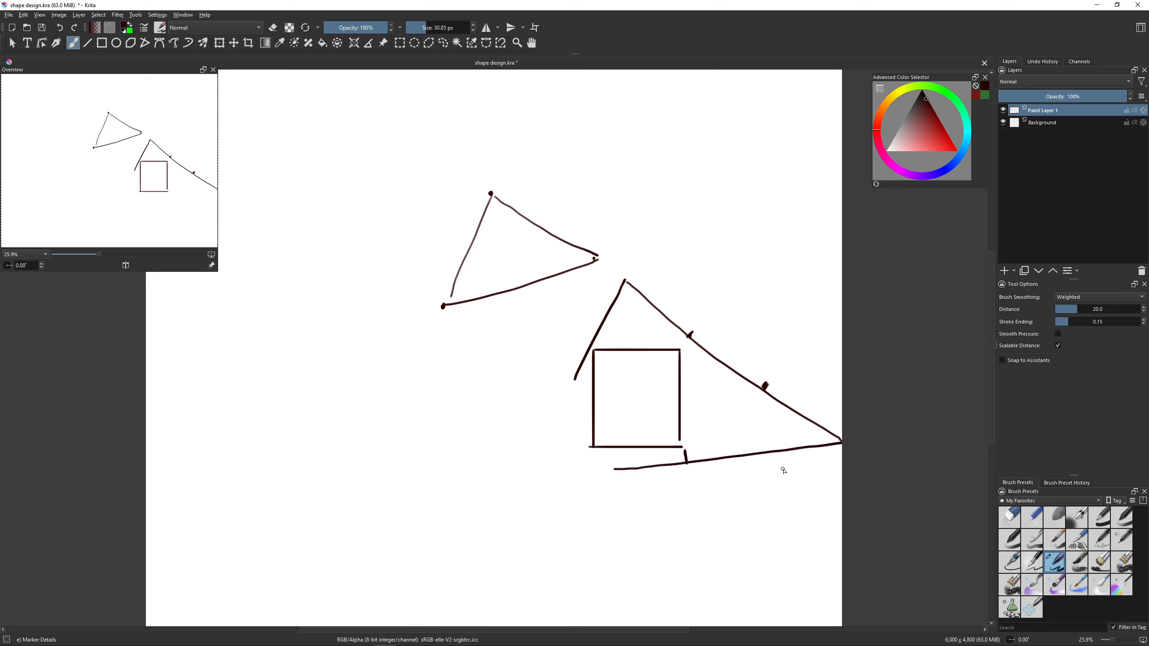
# - Finish the enclosing outline around the square and undo all of its strokes and ticks
pyautogui.moveTo(566, 390); pyautogui.dragTo(608, 475)
pyautogui.hotkey('ctrl', 'z')
pyautogui.hotkey('ctrl', 'z')
pyautogui.hotkey('ctrl', 'z')
pyautogui.hotkey('ctrl', 'z')
pyautogui.hotkey('ctrl', 'z')
pyautogui.hotkey('ctrl', 'z')
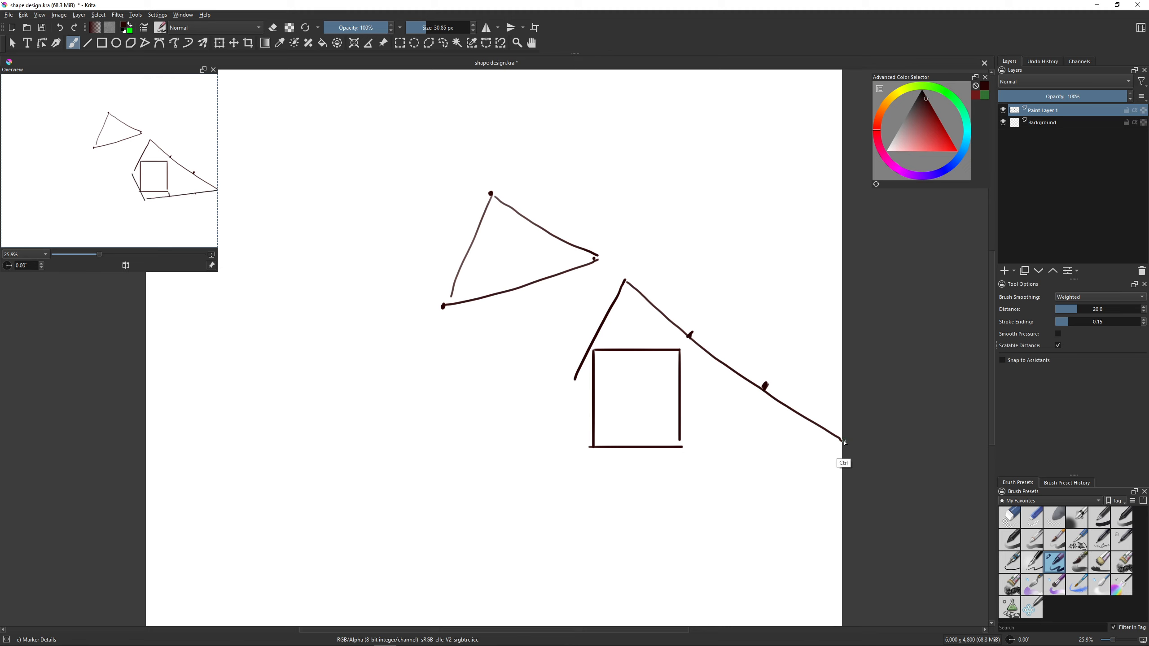
pyautogui.hotkey('ctrl', 'z')
pyautogui.hotkey('ctrl', 'z')
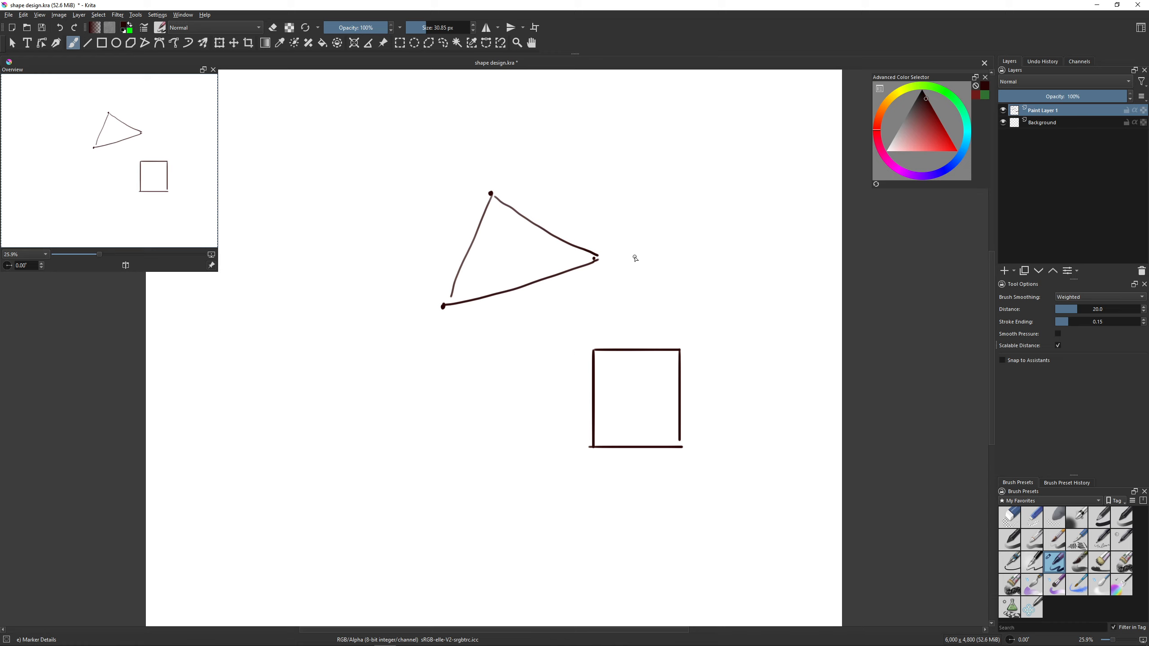
# - Sketch two sides of a small triangle above the square, select its three corners, fill it with dark red and deselect
pyautogui.moveTo(629, 278)
pyautogui.mouseDown()
pyautogui.moveTo(674, 207)
pyautogui.moveTo(725, 247)
pyautogui.mouseUp()
pyautogui.hotkey('shift', 'b')
pyautogui.click(628, 276)
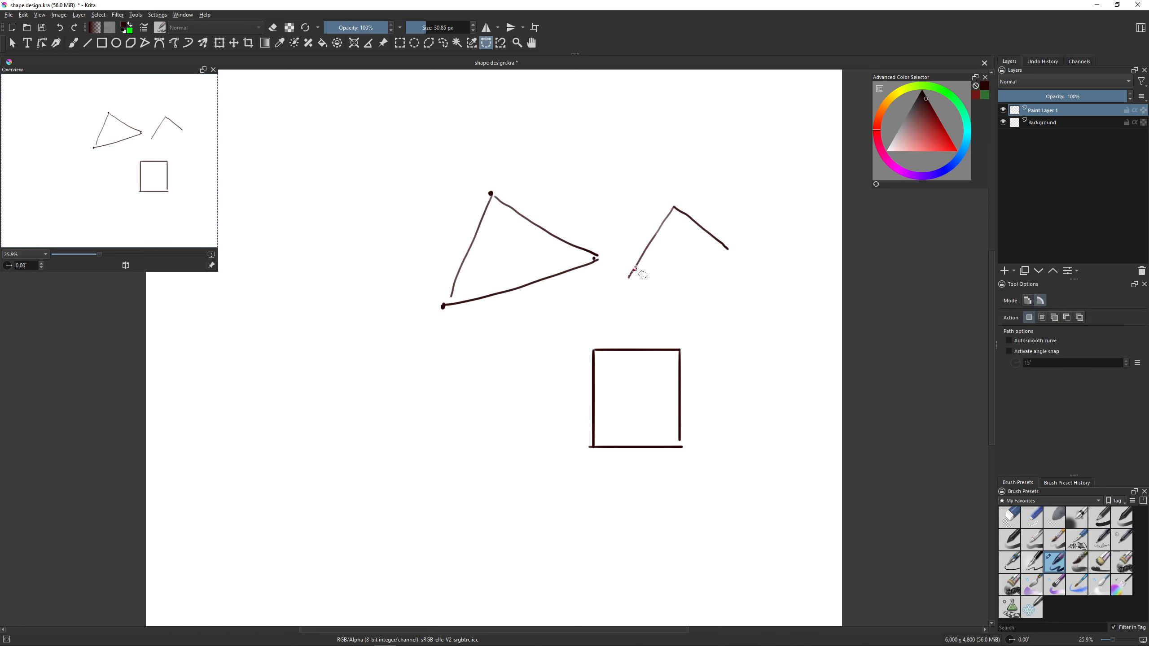
pyautogui.click(674, 207)
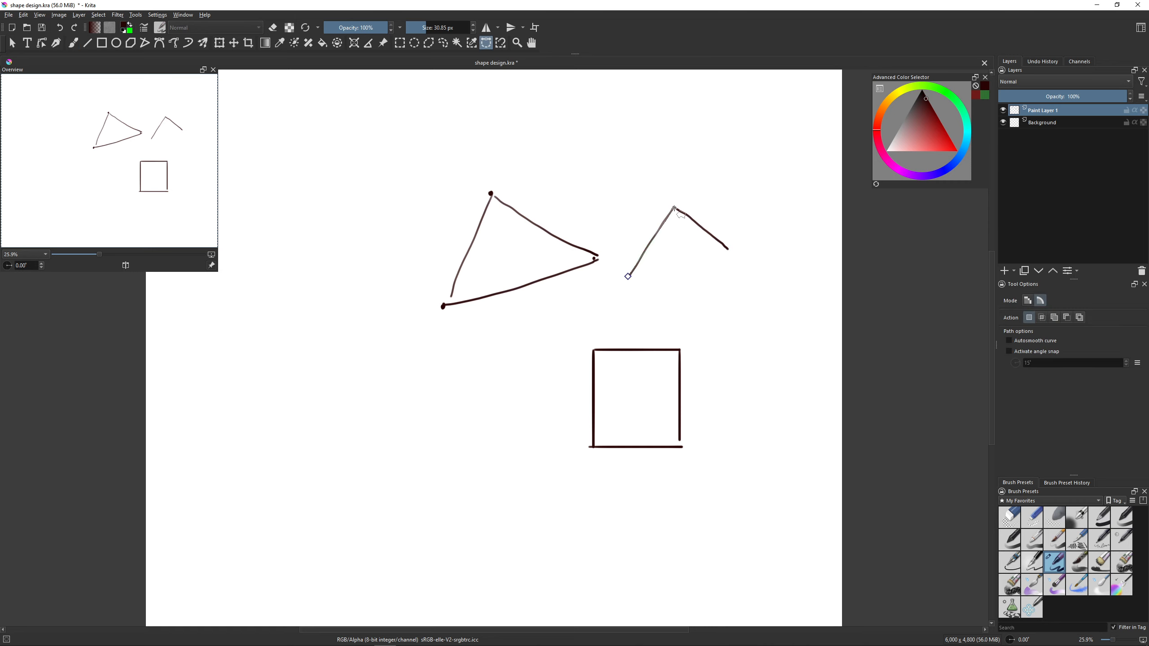
pyautogui.click(728, 249)
pyautogui.click(628, 277)
pyautogui.hotkey('shift', 'BackSpace')
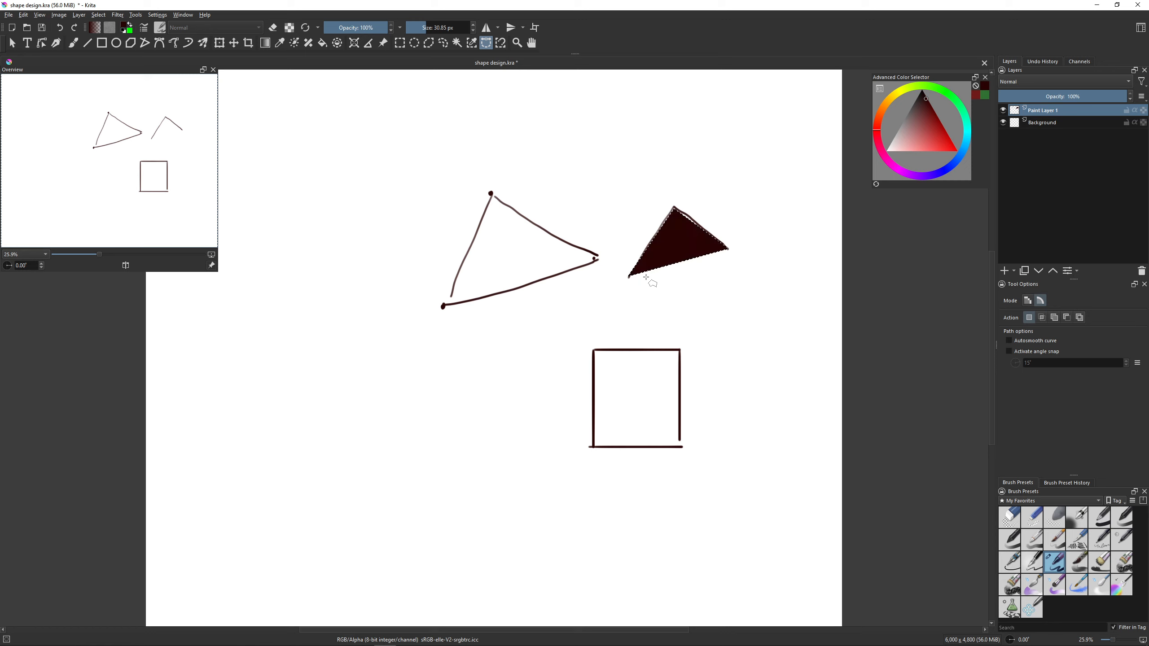
pyautogui.hotkey('ctrl', 'shift', 'a')
pyautogui.press('b')
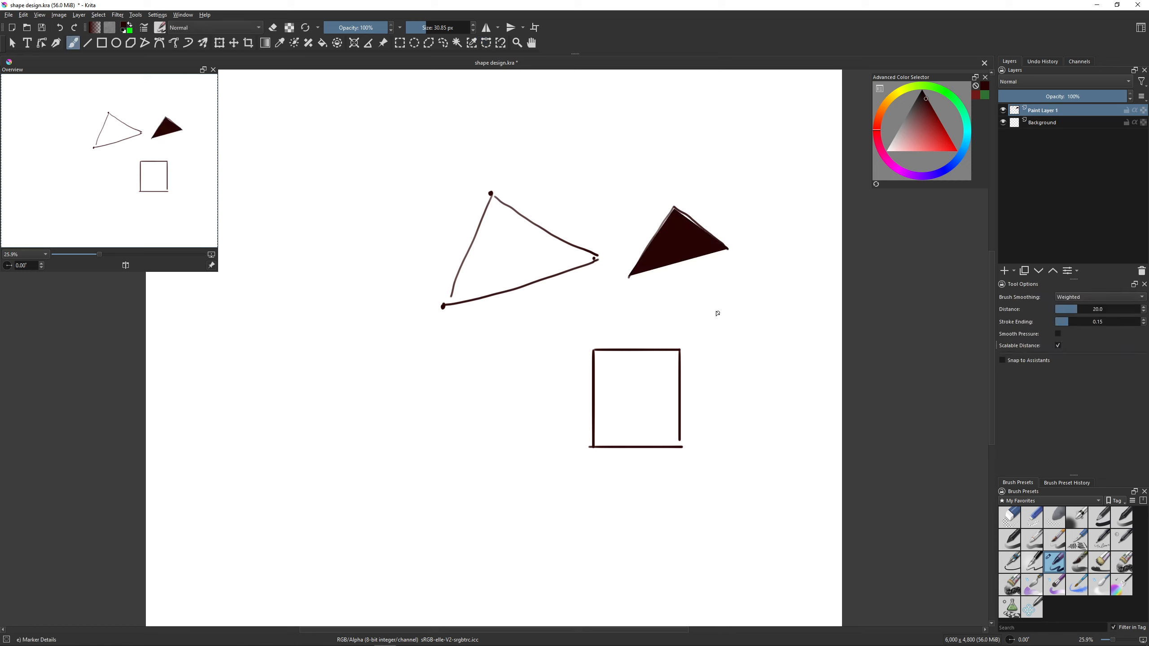
# - Clear the layer, place three dots and join them into a larger freehand triangle outline
pyautogui.press('Delete')
pyautogui.click(516, 191)
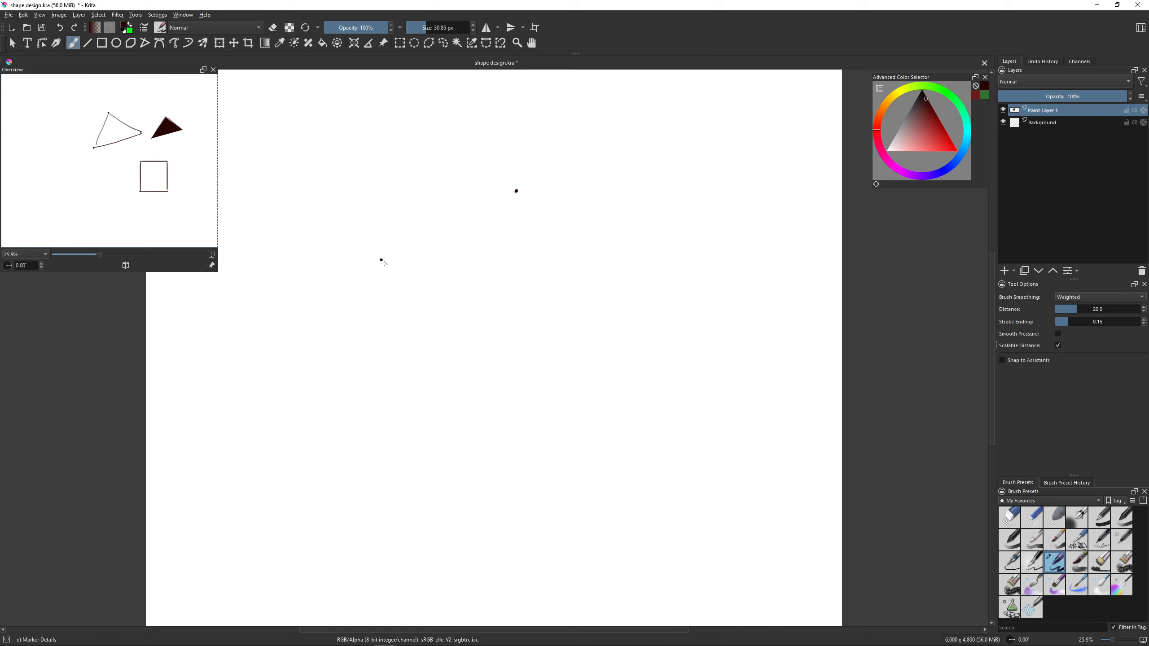
pyautogui.click(382, 261)
pyautogui.moveTo(382, 261)
pyautogui.mouseDown()
pyautogui.moveTo(504, 188)
pyautogui.moveTo(548, 396)
pyautogui.mouseUp()
pyautogui.moveTo(384, 262); pyautogui.dragTo(564, 409)
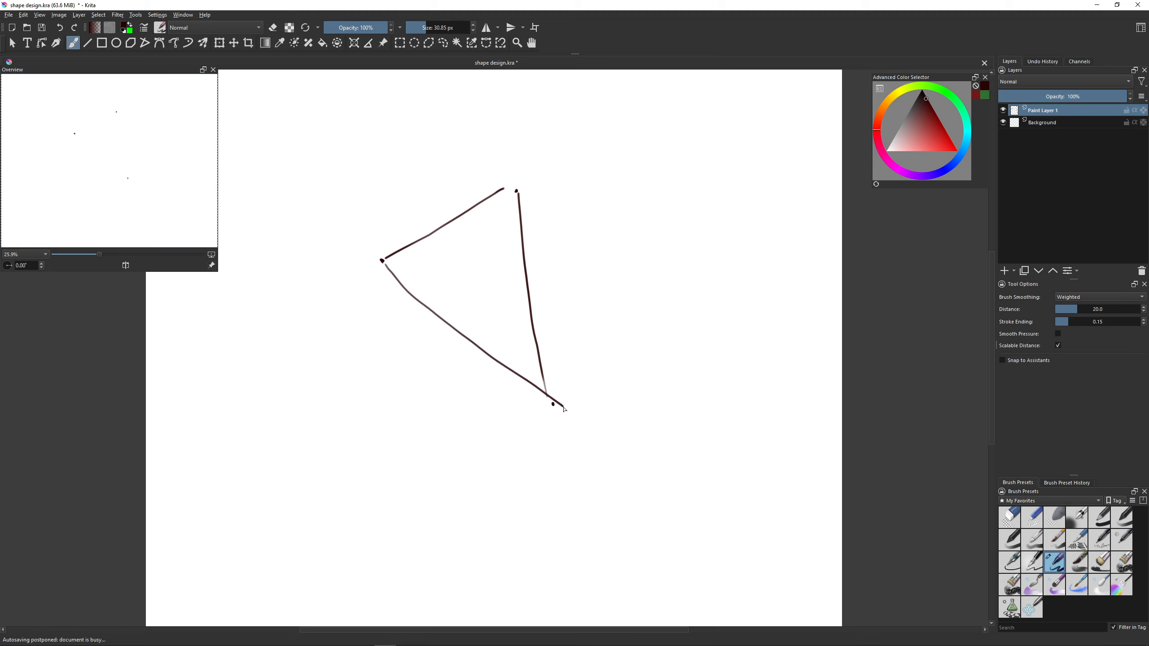
# - Paint two solid triangles beside the outline with the Shapes Fill preset and return to the Marker Details brush
pyautogui.click(1009, 607)
pyautogui.moveTo(636, 313)
pyautogui.mouseDown()
pyautogui.moveTo(641, 263)
pyautogui.moveTo(677, 236)
pyautogui.moveTo(716, 235)
pyautogui.mouseUp()
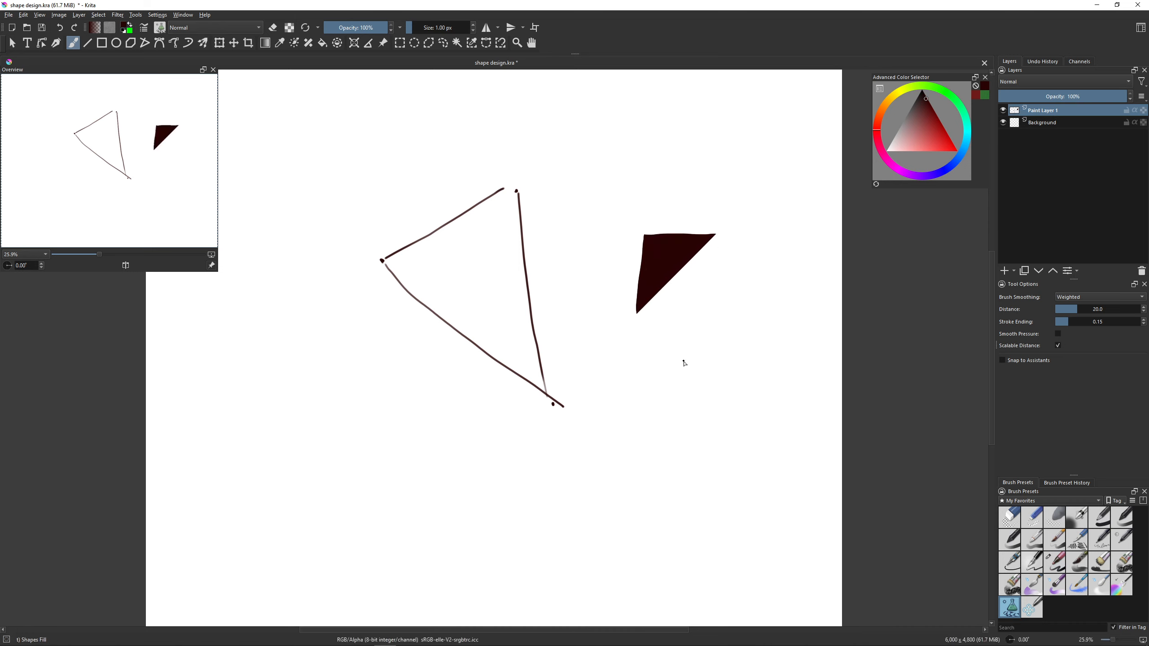
pyautogui.moveTo(685, 366)
pyautogui.mouseDown()
pyautogui.moveTo(723, 437)
pyautogui.moveTo(632, 469)
pyautogui.mouseUp()
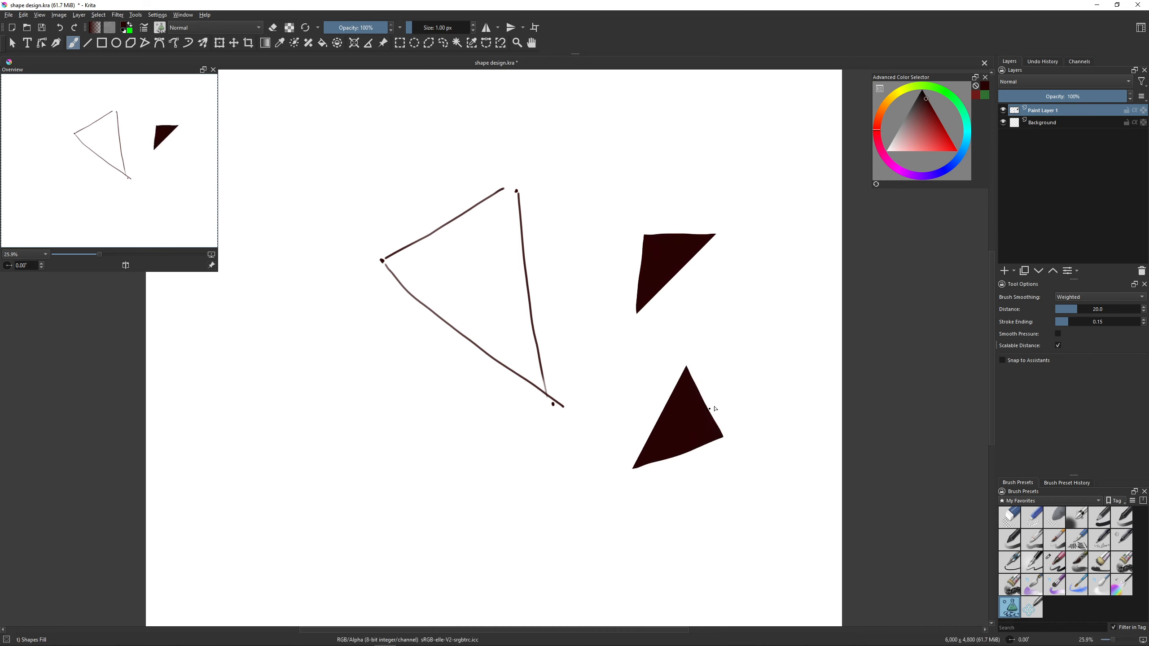
pyautogui.press('/')
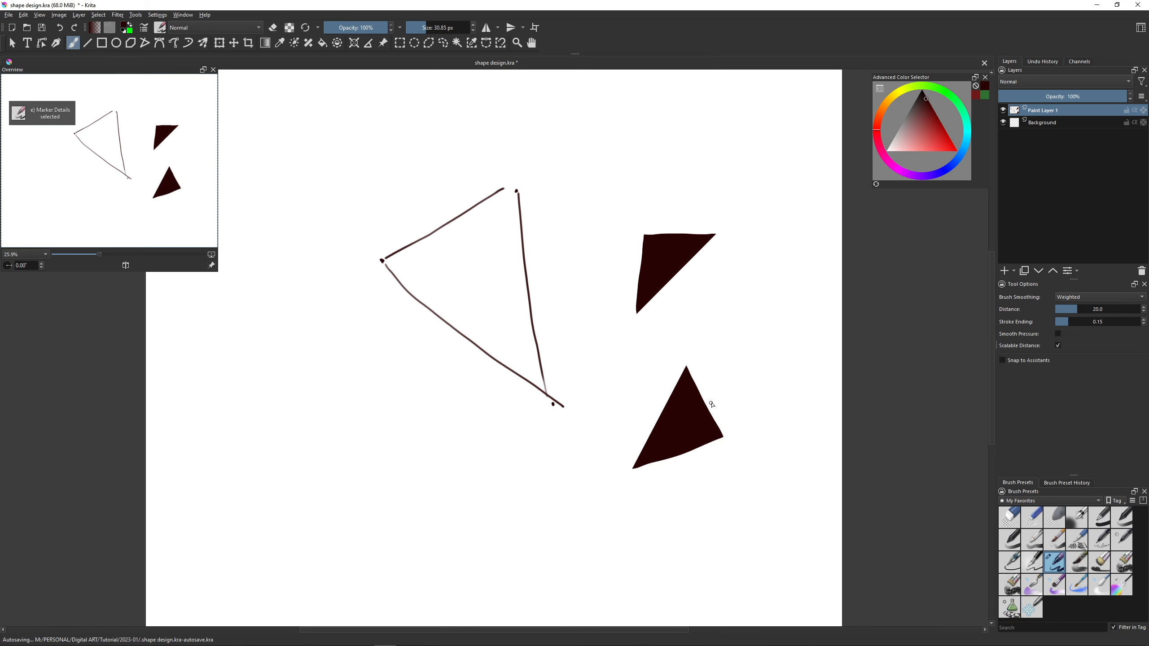
# - Clear the layer and sketch an upright four-sided shape with a slanted base and a small rectangle beside it
pyautogui.press('Delete')
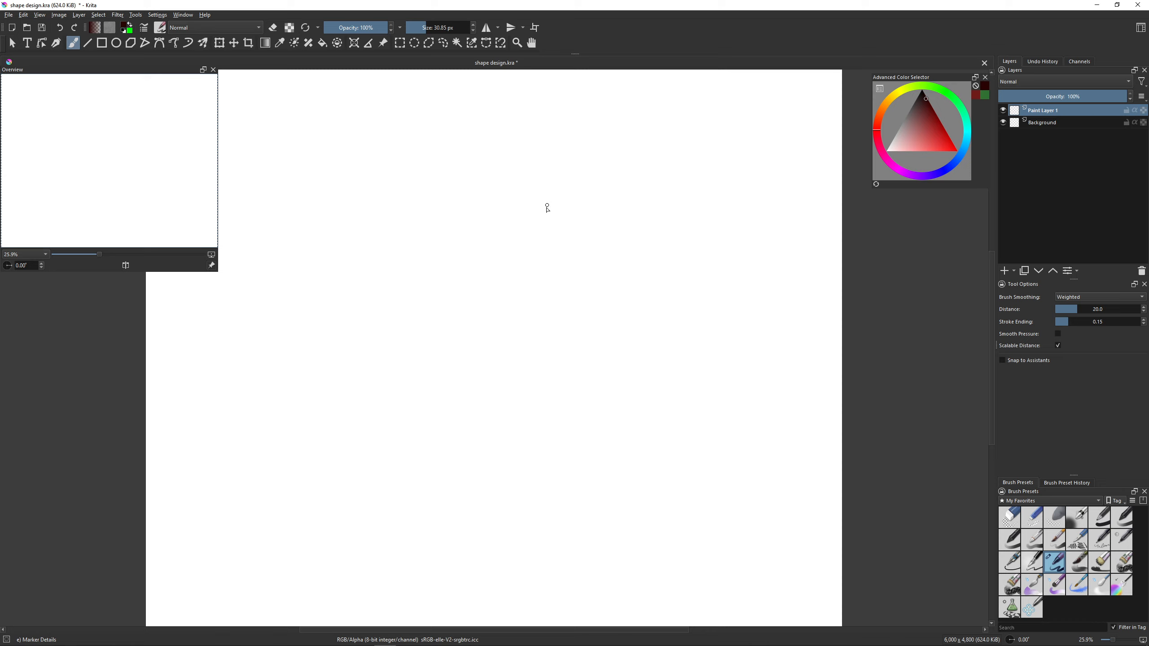
pyautogui.moveTo(544, 213)
pyautogui.mouseDown()
pyautogui.moveTo(540, 325)
pyautogui.moveTo(544, 228)
pyautogui.moveTo(548, 316)
pyautogui.moveTo(600, 296)
pyautogui.mouseUp()
pyautogui.hotkey('ctrl', 'z')
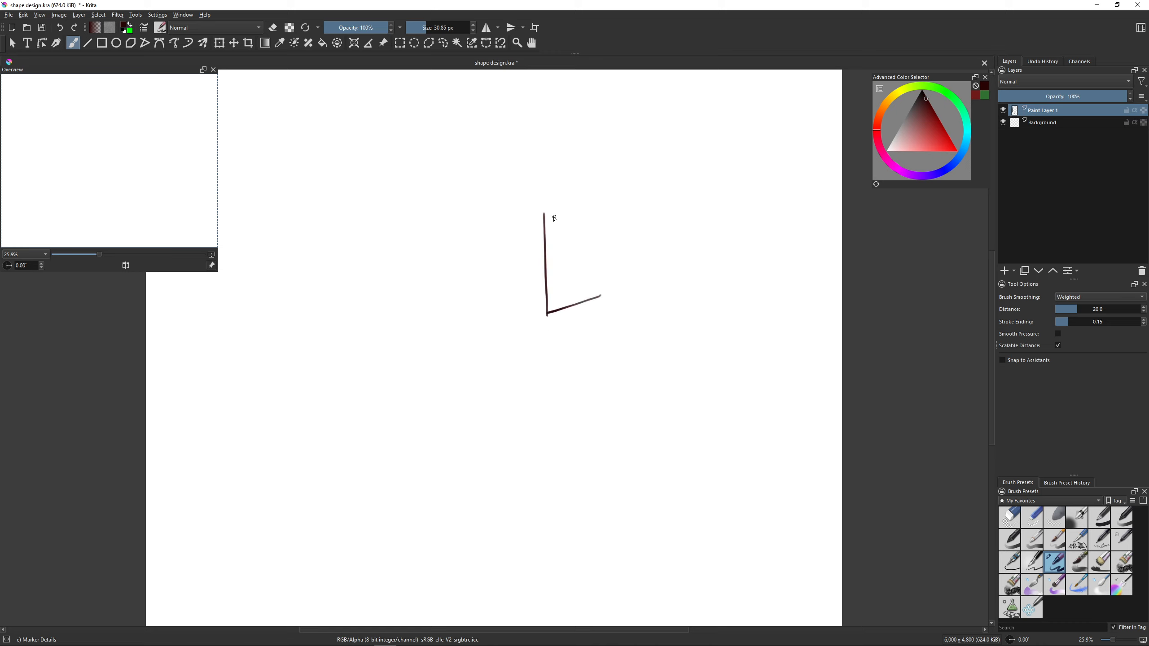
pyautogui.moveTo(544, 211)
pyautogui.mouseDown()
pyautogui.moveTo(600, 216)
pyautogui.moveTo(602, 289)
pyautogui.moveTo(655, 305)
pyautogui.moveTo(669, 275)
pyautogui.moveTo(674, 308)
pyautogui.mouseUp()
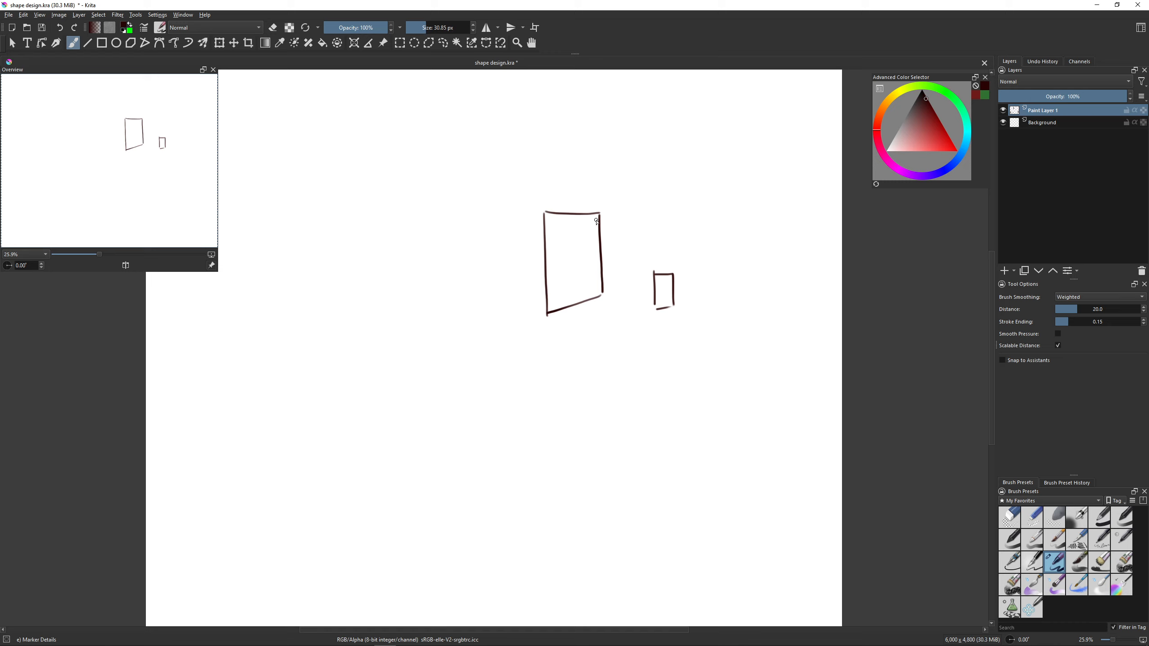
# - Split the four-sided shape and the small rectangle into triangles with a diagonal each, undoing the extra stroke above them
pyautogui.moveTo(598, 218); pyautogui.dragTo(551, 315)
pyautogui.moveTo(673, 275); pyautogui.dragTo(656, 306)
pyautogui.moveTo(657, 181); pyautogui.dragTo(719, 160)
pyautogui.hotkey('ctrl', 'z')
# - Clear the layer and sketch a pointed shape with a clipped corner, an arrow, and its simplified triangle
pyautogui.press('Delete')
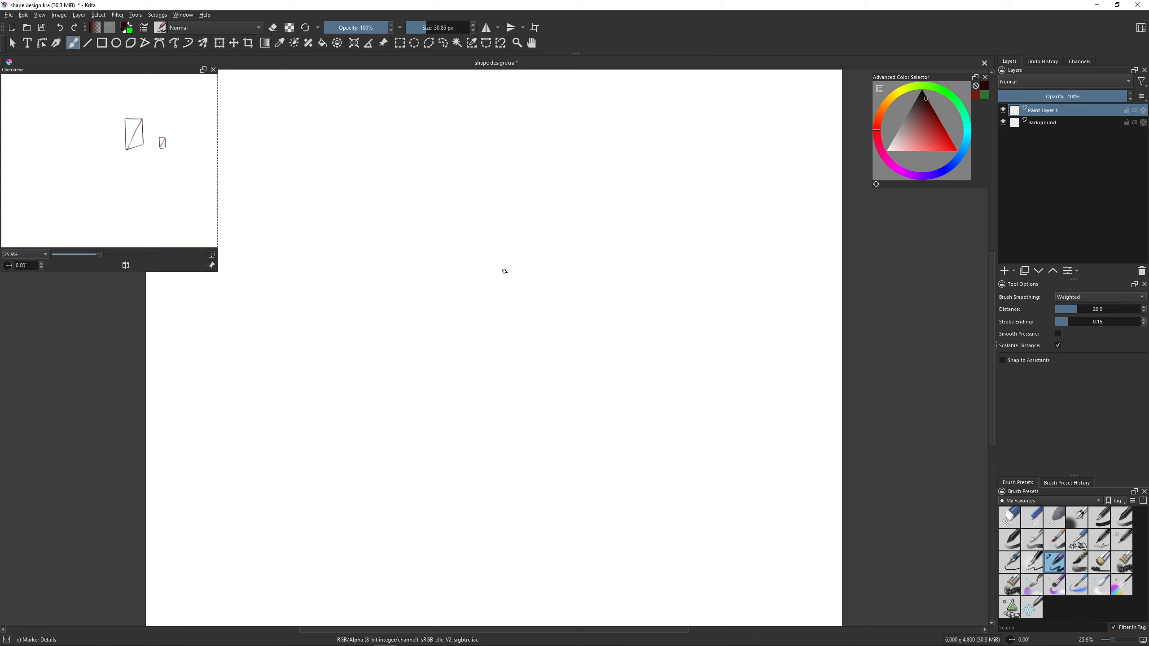
pyautogui.moveTo(503, 266); pyautogui.dragTo(547, 348)
pyautogui.moveTo(503, 267); pyautogui.dragTo(555, 265)
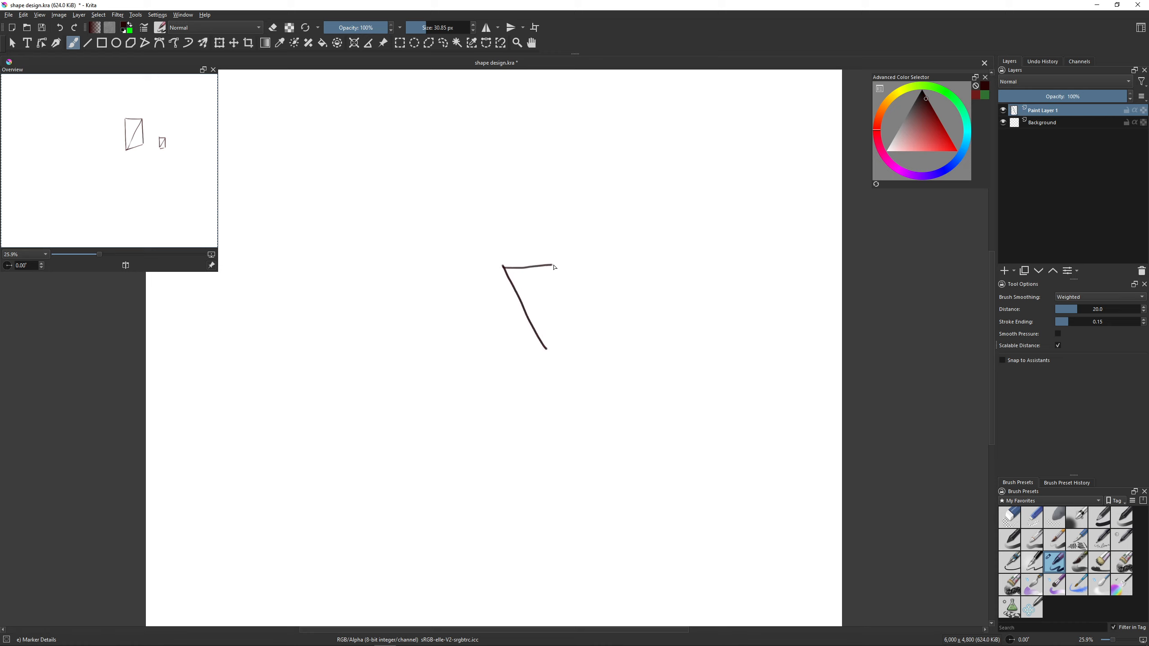
pyautogui.moveTo(547, 348)
pyautogui.mouseDown()
pyautogui.moveTo(561, 284)
pyautogui.moveTo(621, 292)
pyautogui.moveTo(605, 312)
pyautogui.mouseUp()
pyautogui.moveTo(638, 278)
pyautogui.mouseDown()
pyautogui.moveTo(671, 326)
pyautogui.moveTo(656, 275)
pyautogui.moveTo(700, 261)
pyautogui.mouseUp()
pyautogui.moveTo(680, 321); pyautogui.dragTo(703, 267)
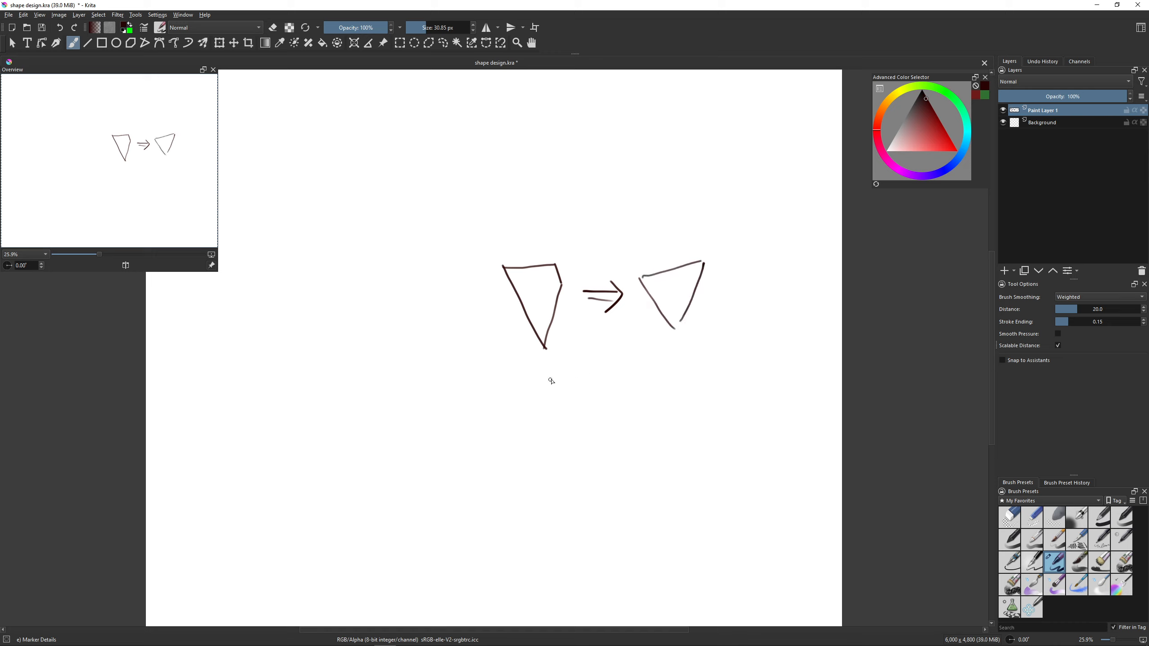
# - Sketch a tapered box with a diamond-shaped top face below the arrow, redrawing its side edges and pointed base
pyautogui.moveTo(557, 375); pyautogui.dragTo(610, 412)
pyautogui.moveTo(557, 374); pyautogui.dragTo(617, 355)
pyautogui.moveTo(614, 410)
pyautogui.mouseDown()
pyautogui.moveTo(653, 389)
pyautogui.moveTo(633, 363)
pyautogui.moveTo(660, 380)
pyautogui.mouseUp()
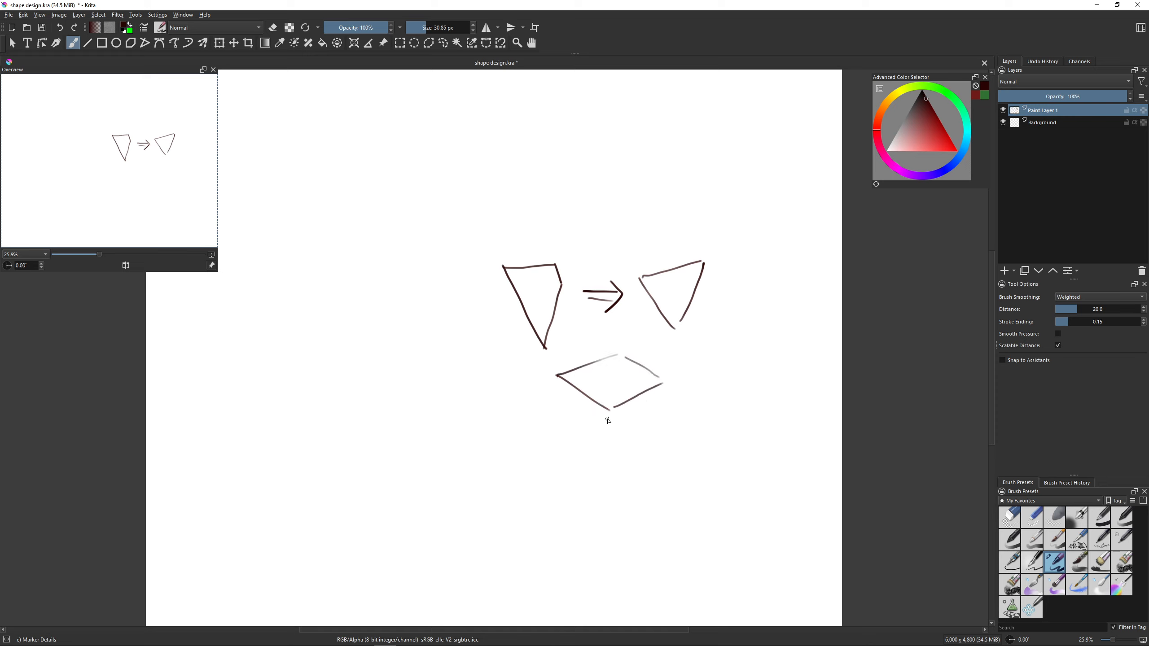
pyautogui.moveTo(609, 412); pyautogui.dragTo(601, 495)
pyautogui.moveTo(558, 375)
pyautogui.mouseDown()
pyautogui.moveTo(562, 460)
pyautogui.moveTo(587, 490)
pyautogui.mouseUp()
pyautogui.hotkey('ctrl', 'z')
pyautogui.hotkey('ctrl', 'z')
pyautogui.hotkey('ctrl', 'z')
pyautogui.hotkey('ctrl', 'z')
pyautogui.moveTo(559, 376)
pyautogui.mouseDown()
pyautogui.moveTo(572, 475)
pyautogui.moveTo(605, 507)
pyautogui.mouseUp()
pyautogui.moveTo(662, 383); pyautogui.dragTo(632, 487)
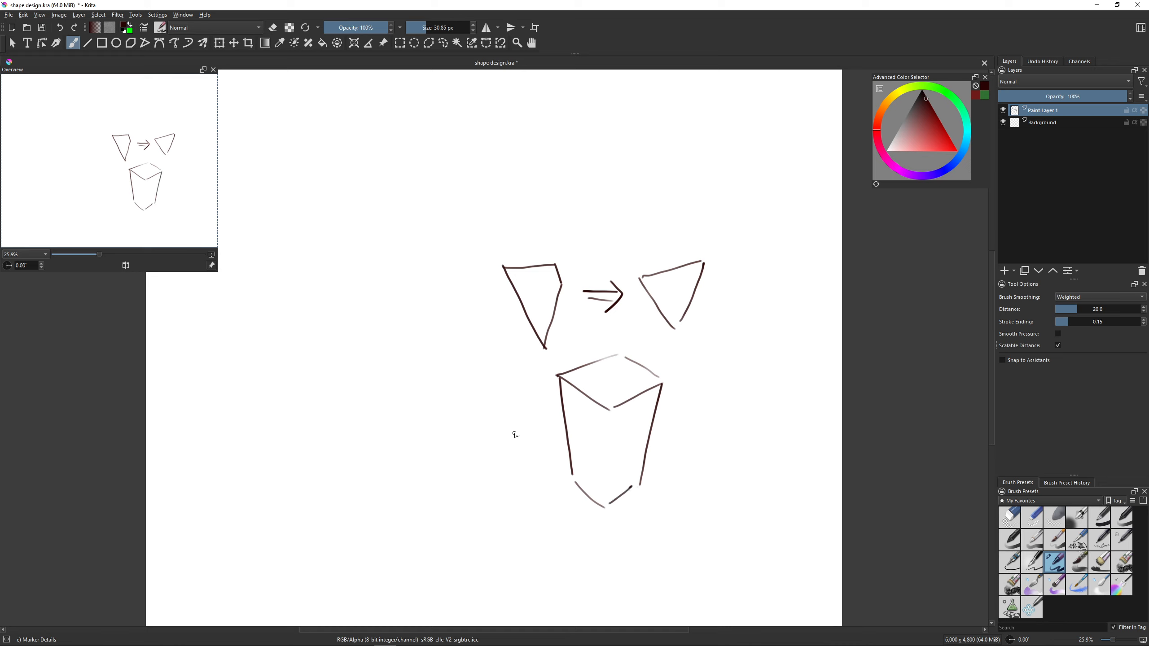
# - Draw a left-pointing arrow from the tapered box and sketch its simplified flat tapered outline beside it
pyautogui.moveTo(533, 424)
pyautogui.mouseDown()
pyautogui.moveTo(487, 428)
pyautogui.moveTo(472, 450)
pyautogui.moveTo(493, 462)
pyautogui.mouseUp()
pyautogui.moveTo(353, 392); pyautogui.dragTo(392, 518)
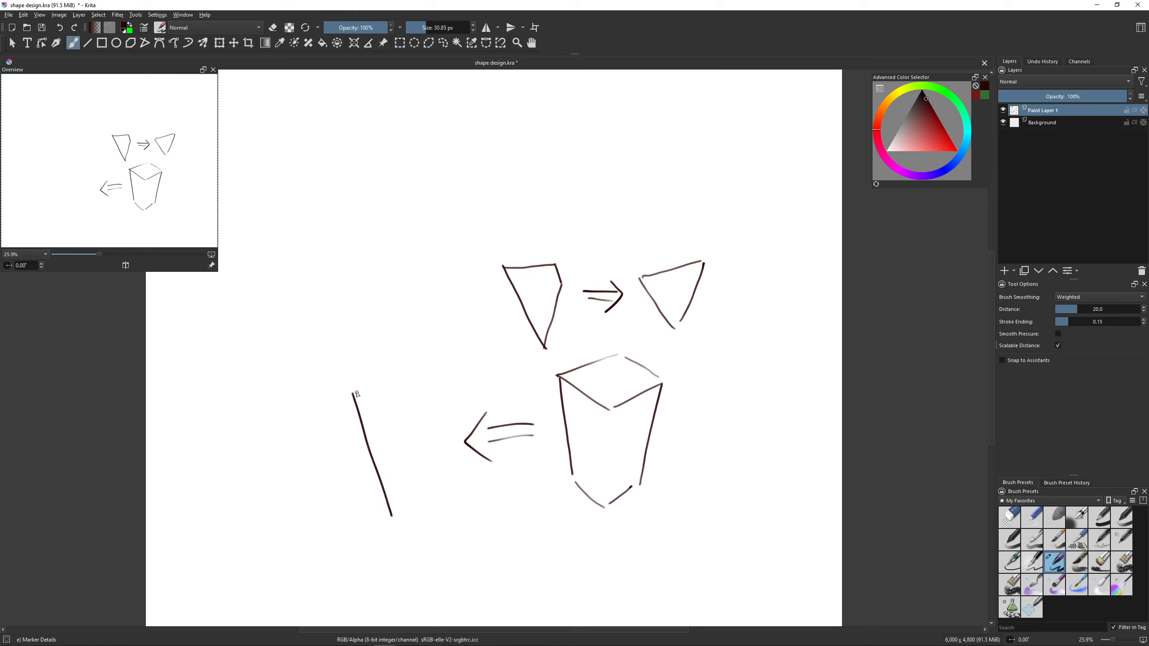
pyautogui.moveTo(355, 386)
pyautogui.mouseDown()
pyautogui.moveTo(375, 375)
pyautogui.moveTo(441, 386)
pyautogui.mouseUp()
pyautogui.moveTo(397, 515); pyautogui.dragTo(404, 512)
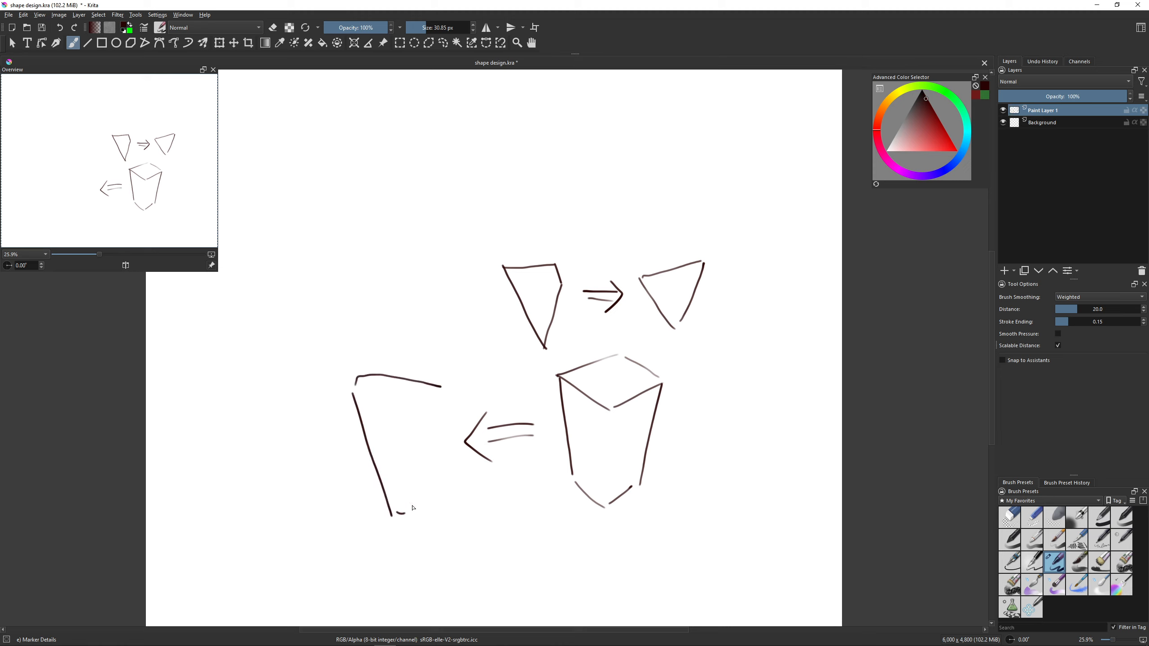
pyautogui.moveTo(443, 392); pyautogui.dragTo(409, 517)
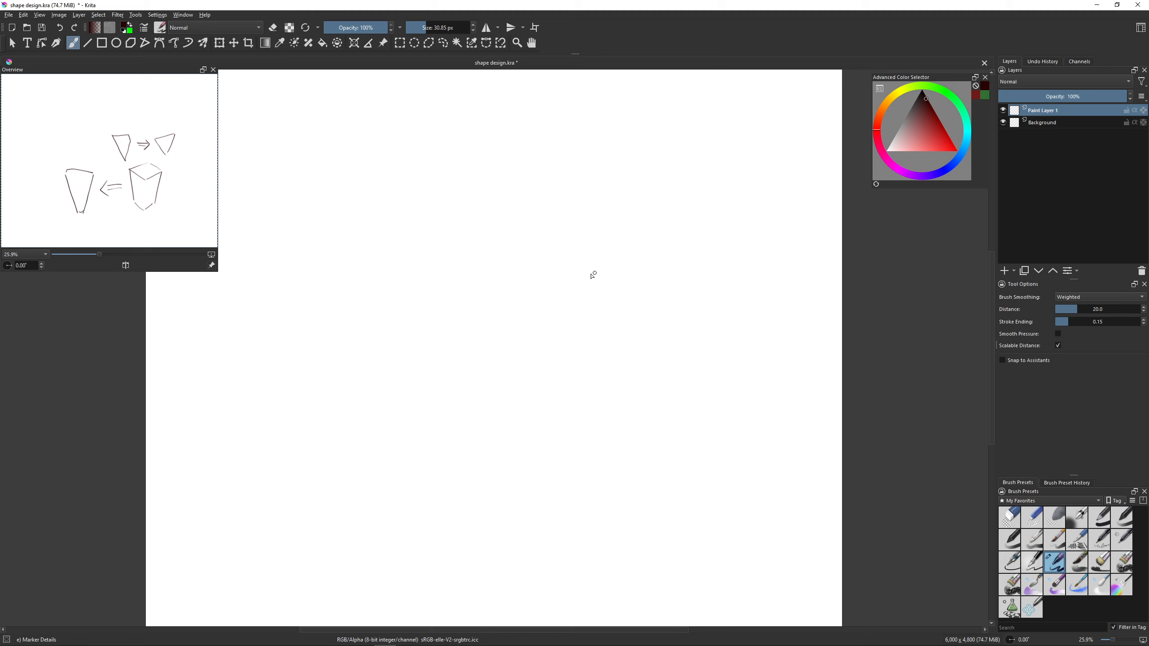
# - Clear the layer, sketch a wide rectangle, and draw two slanted lines forming a peak above it, redrawing the right one
pyautogui.press('Delete')
pyautogui.moveTo(499, 266)
pyautogui.mouseDown()
pyautogui.moveTo(508, 351)
pyautogui.moveTo(600, 347)
pyautogui.moveTo(611, 268)
pyautogui.moveTo(602, 343)
pyautogui.mouseUp()
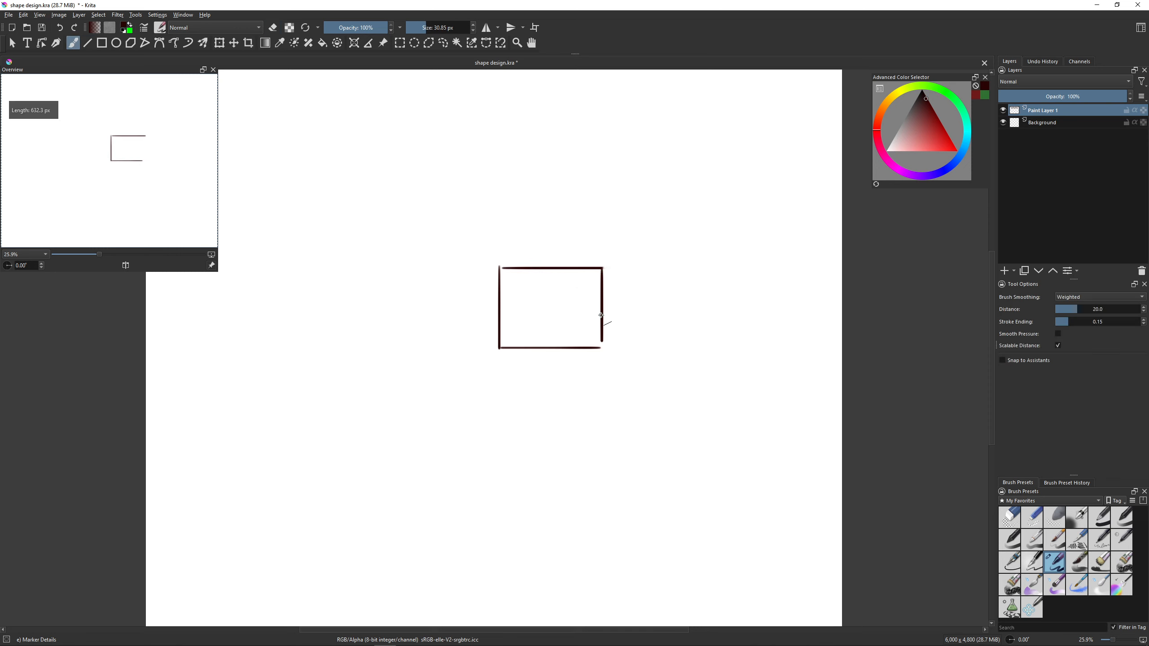
pyautogui.moveTo(460, 283)
pyautogui.mouseDown()
pyautogui.moveTo(547, 221)
pyautogui.moveTo(611, 275)
pyautogui.mouseUp()
pyautogui.hotkey('ctrl', 'z')
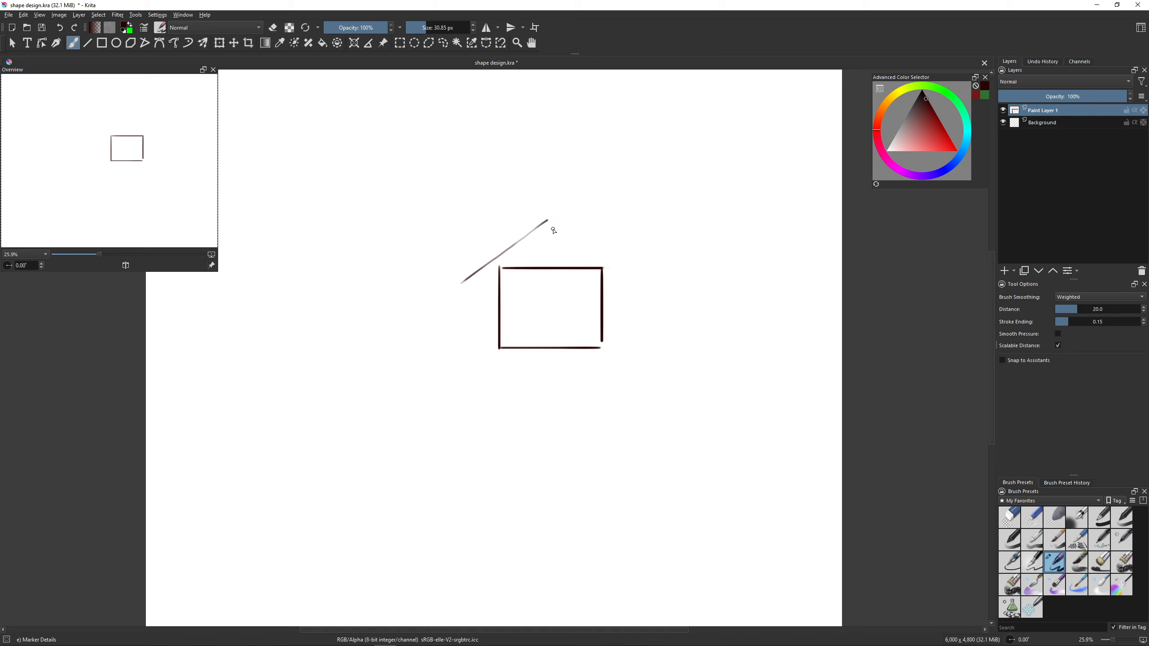
pyautogui.moveTo(554, 226); pyautogui.dragTo(686, 308)
pyautogui.hotkey('ctrl', 'z')
pyautogui.moveTo(551, 221)
pyautogui.mouseDown()
pyautogui.moveTo(622, 284)
pyautogui.moveTo(670, 306)
pyautogui.mouseUp()
pyautogui.hotkey('ctrl', 'z')
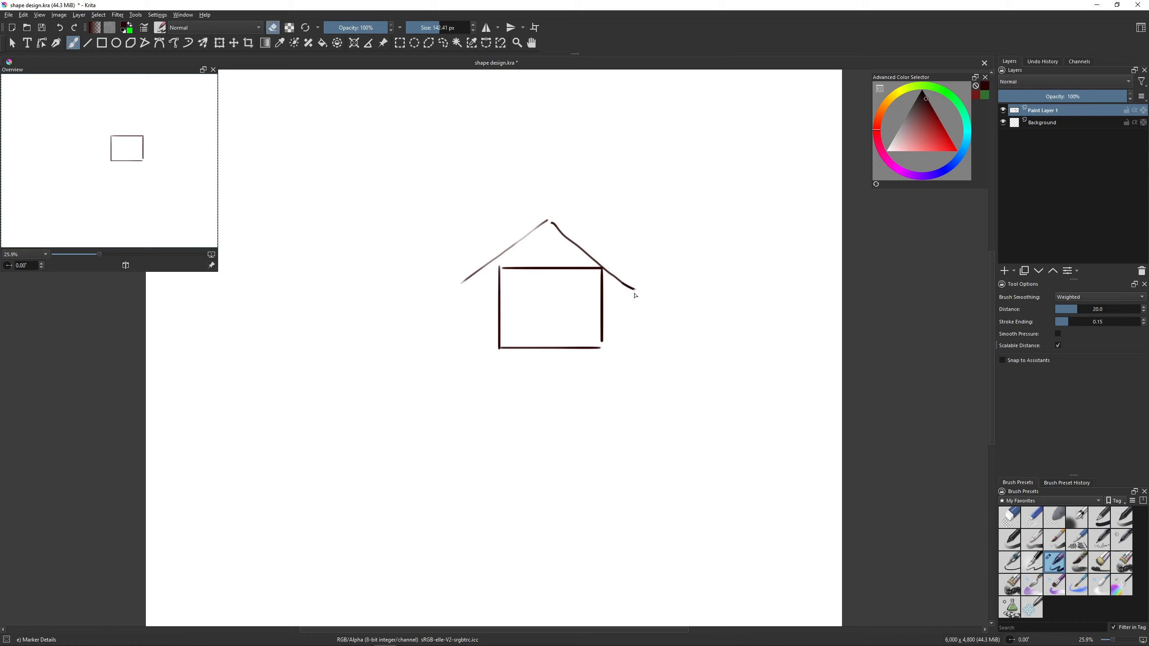
# - Draw the two lower slanted sides of the outline around the rectangle, redoing the lower-left line further out
pyautogui.moveTo(634, 292); pyautogui.dragTo(586, 384)
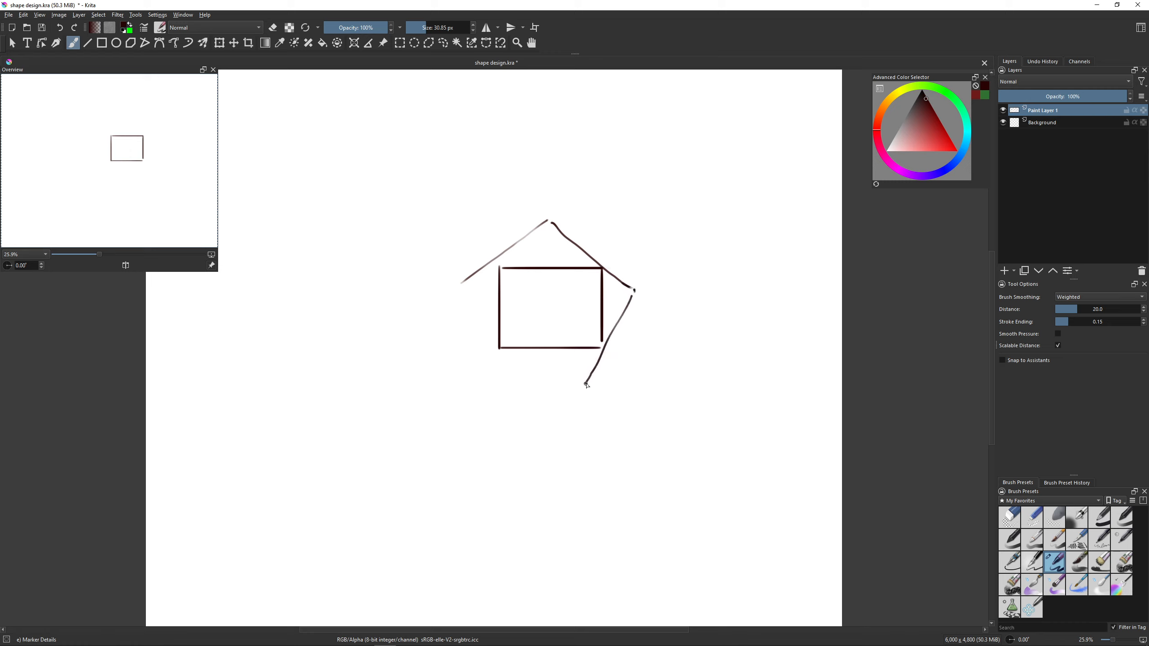
pyautogui.moveTo(446, 304); pyautogui.dragTo(559, 383)
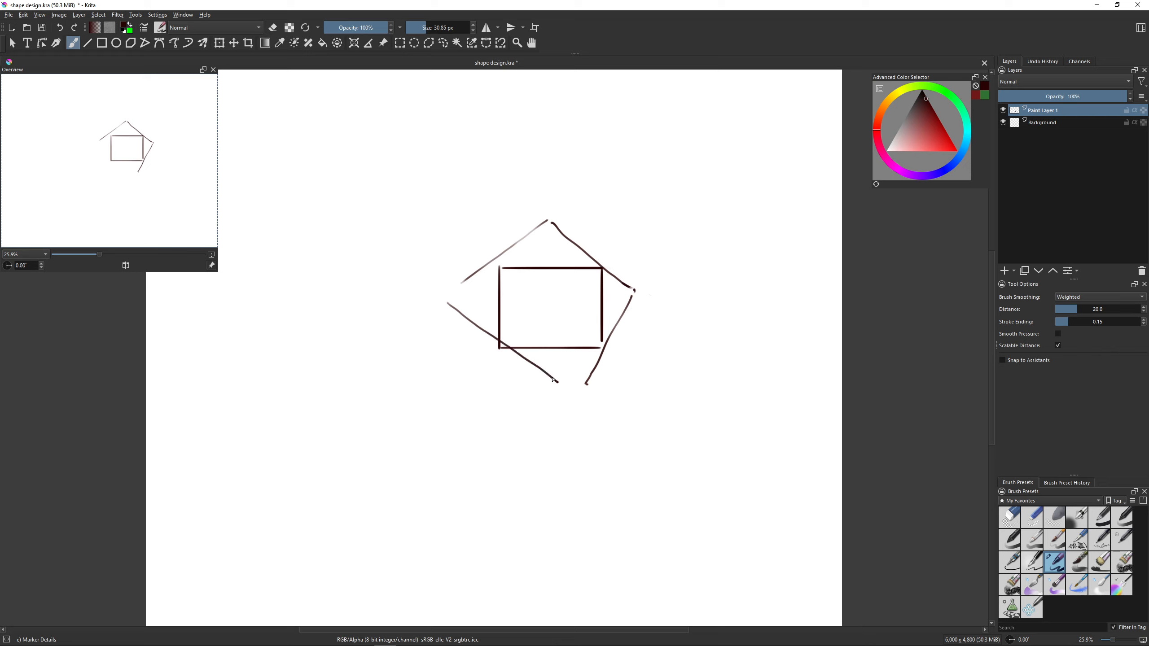
pyautogui.hotkey('ctrl', 'z')
pyautogui.moveTo(447, 321); pyautogui.dragTo(587, 402)
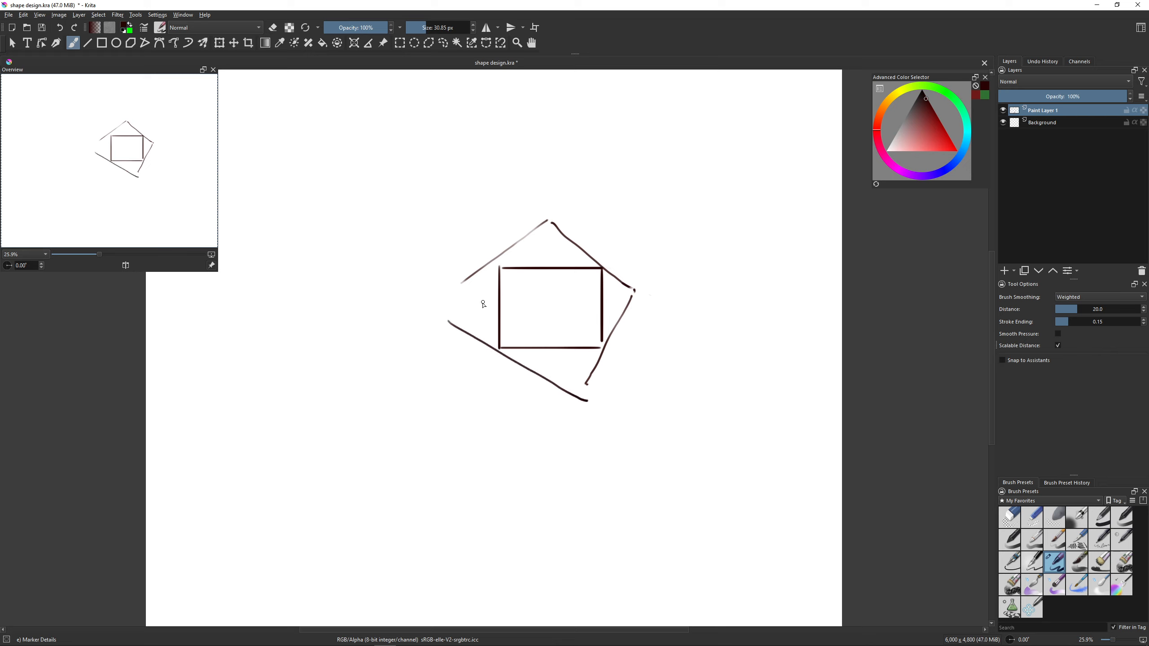
# - Add a paint layer, sketch overlapping green triangles along the slanted outline's sides, and clear that layer
pyautogui.press('Insert')
pyautogui.press('x')
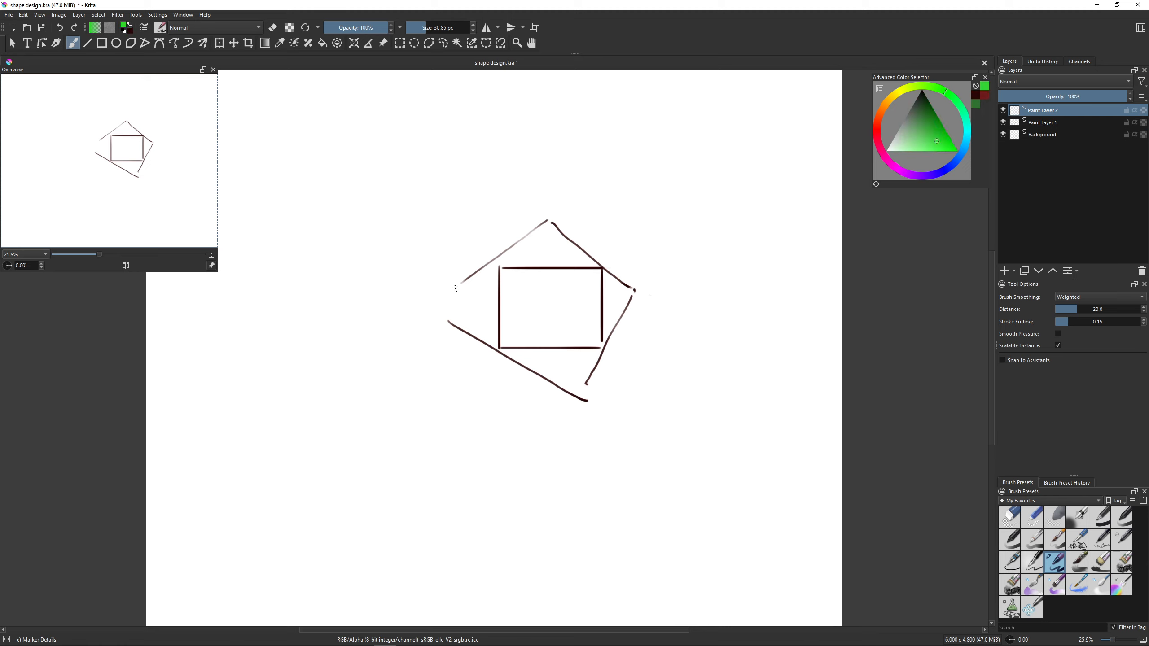
pyautogui.moveTo(454, 290)
pyautogui.mouseDown()
pyautogui.moveTo(634, 279)
pyautogui.moveTo(532, 243)
pyautogui.moveTo(558, 223)
pyautogui.moveTo(631, 285)
pyautogui.mouseUp()
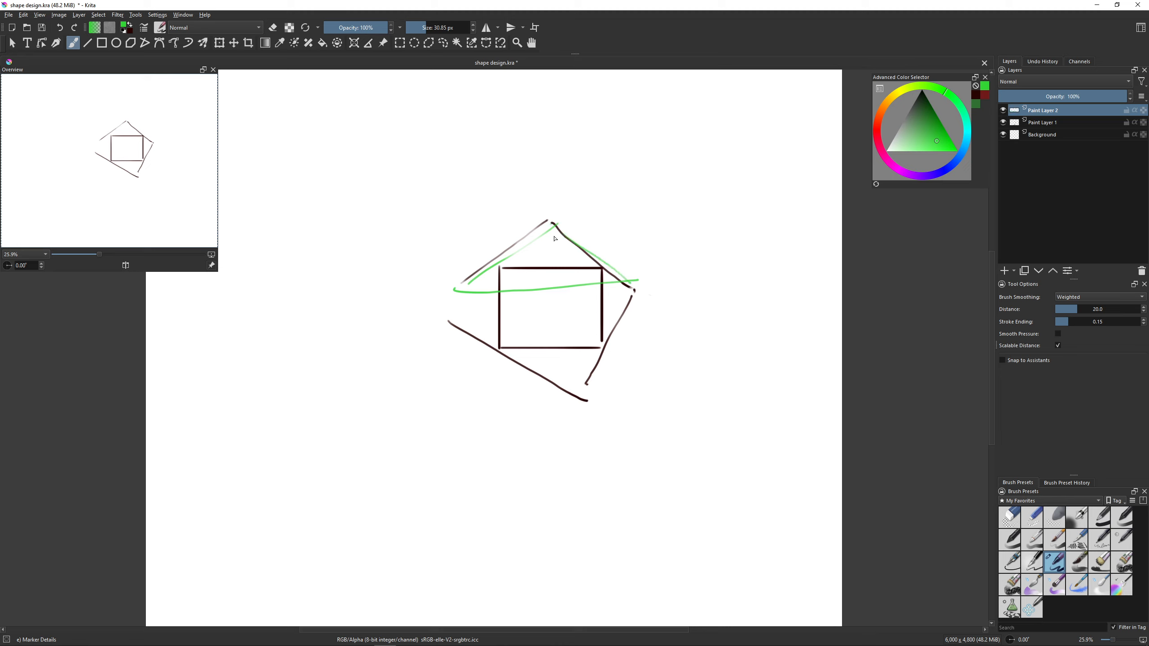
pyautogui.moveTo(552, 224); pyautogui.dragTo(572, 390)
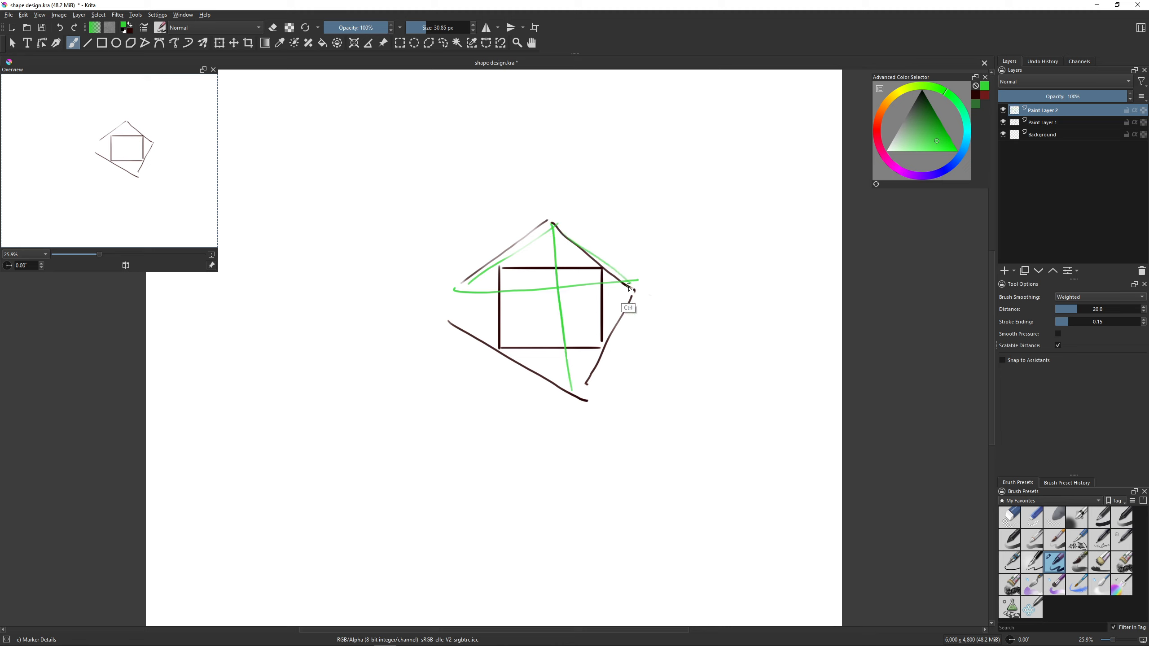
pyautogui.hotkey('ctrl', 'z')
pyautogui.moveTo(552, 231)
pyautogui.mouseDown()
pyautogui.moveTo(581, 387)
pyautogui.moveTo(642, 293)
pyautogui.mouseUp()
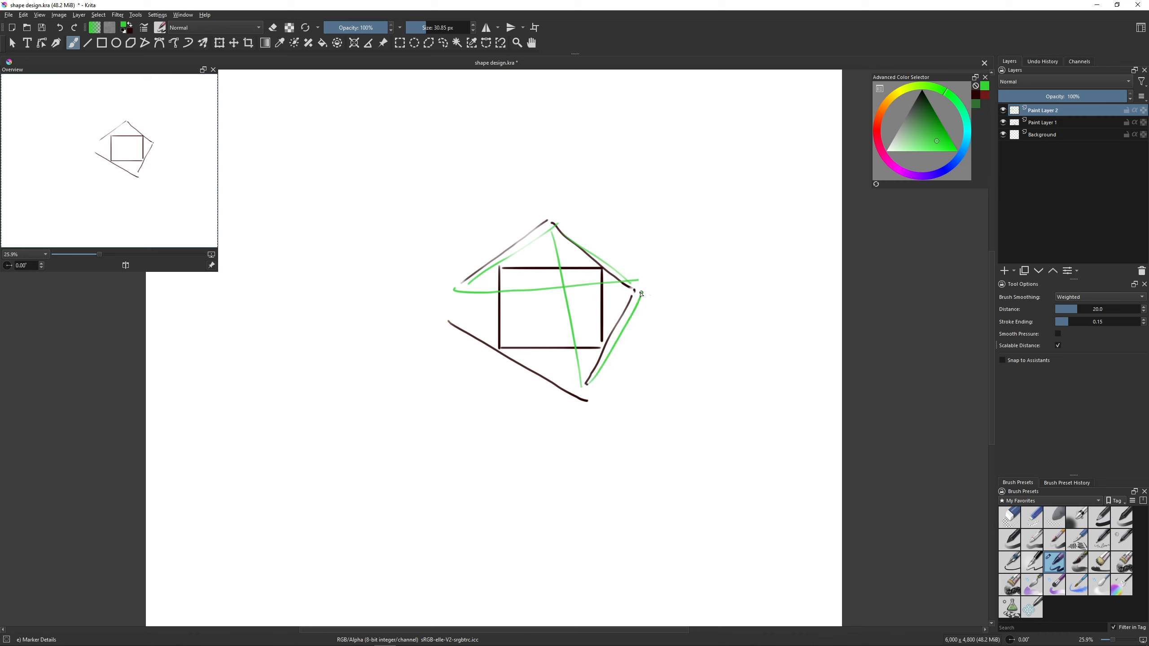
pyautogui.moveTo(572, 389)
pyautogui.mouseDown()
pyautogui.moveTo(481, 344)
pyautogui.moveTo(481, 314)
pyautogui.mouseUp()
pyautogui.moveTo(561, 306); pyautogui.dragTo(648, 292)
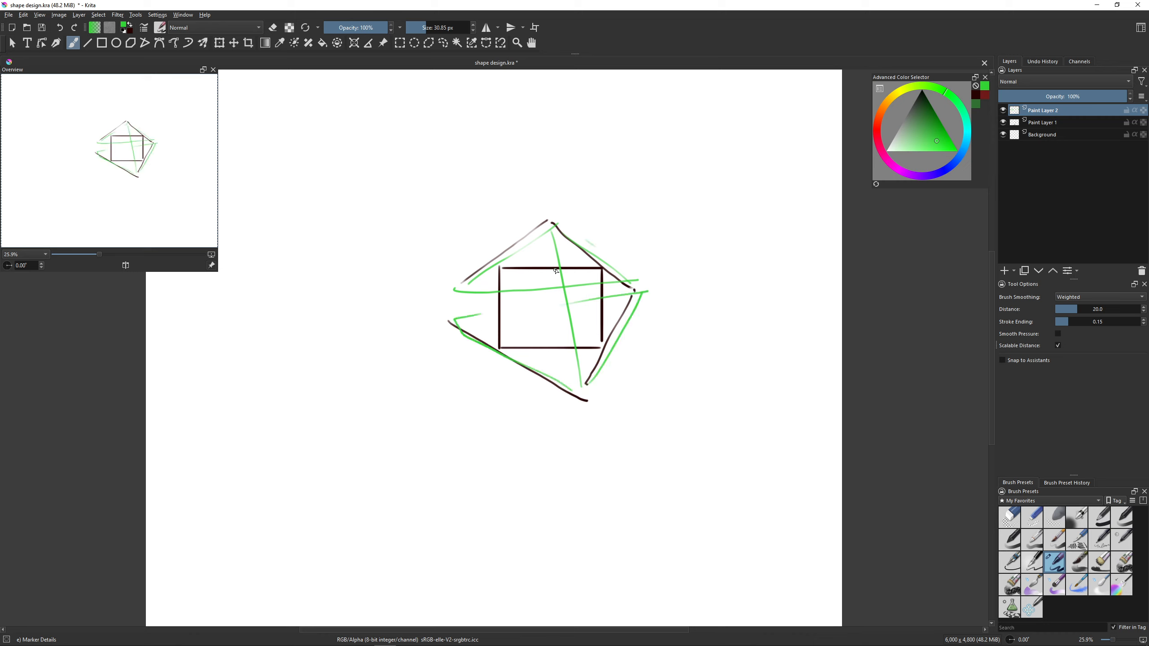
pyautogui.moveTo(551, 229)
pyautogui.mouseDown()
pyautogui.moveTo(577, 384)
pyautogui.moveTo(480, 346)
pyautogui.moveTo(442, 305)
pyautogui.moveTo(539, 221)
pyautogui.mouseUp()
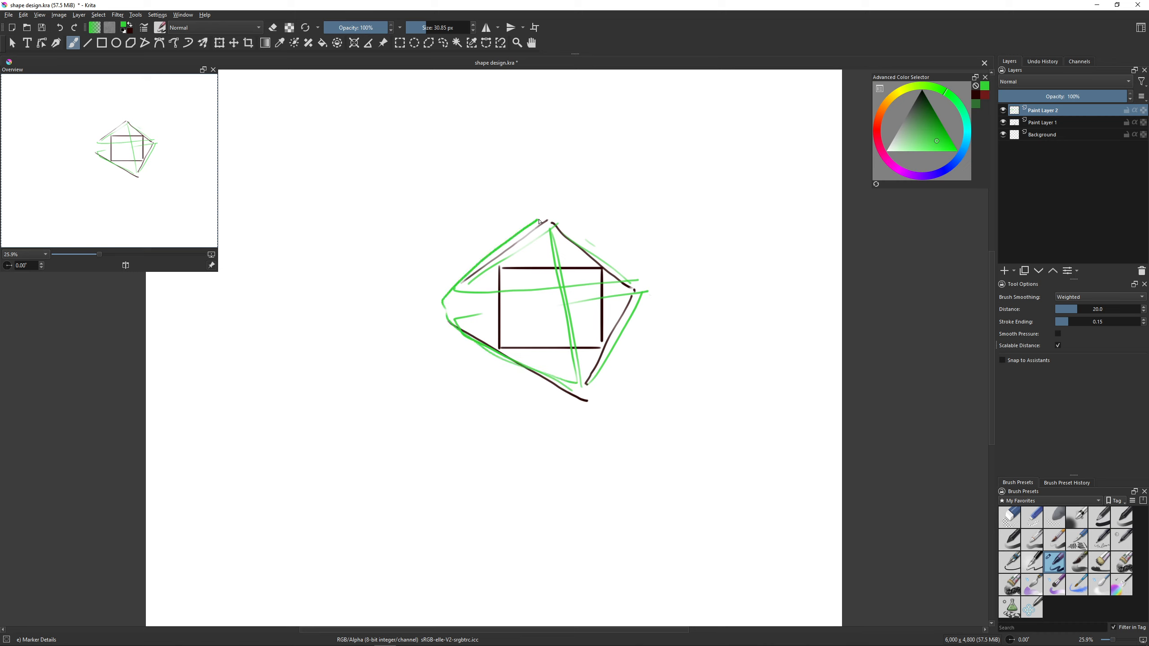
pyautogui.press('Delete')
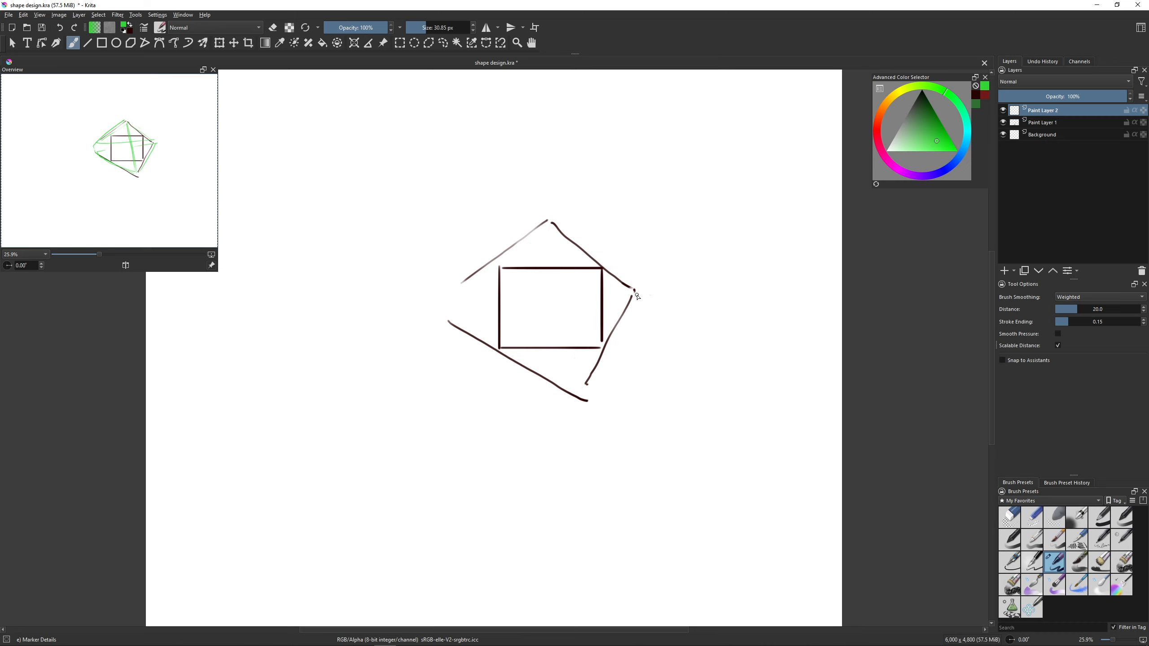
# - Mark dark ticks along the slanted outline at the rectangle's corners and division points, undo the stray stroke, and merge the layer down
pyautogui.press('x')
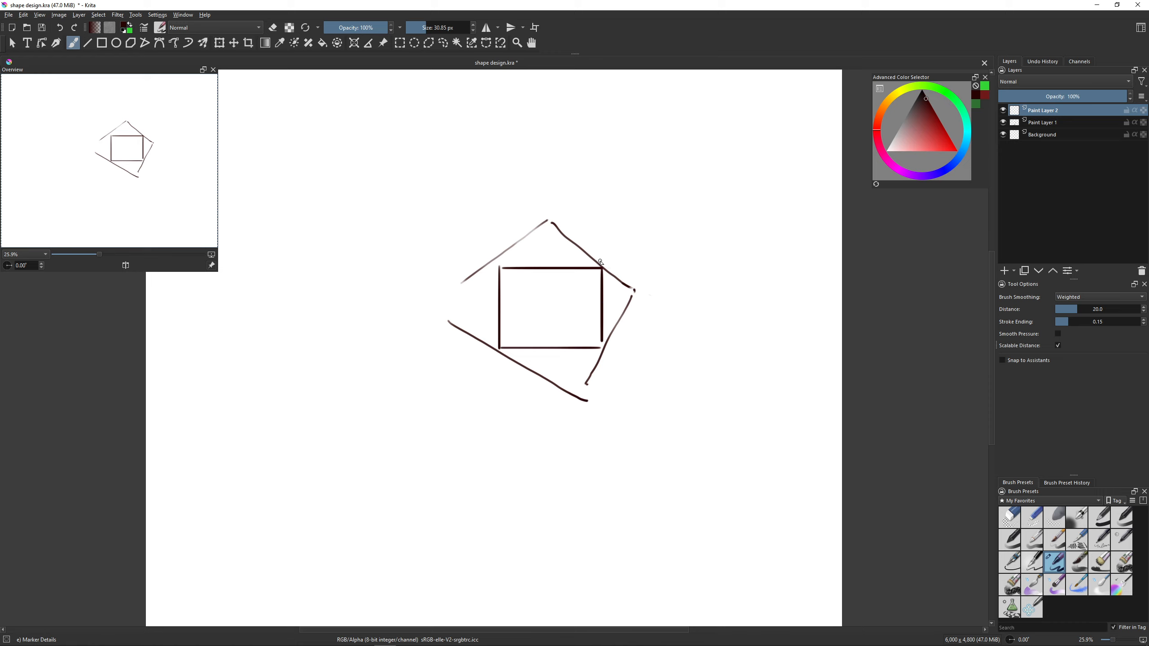
pyautogui.moveTo(596, 274)
pyautogui.mouseDown()
pyautogui.moveTo(617, 252)
pyautogui.moveTo(597, 273)
pyautogui.mouseUp()
pyautogui.hotkey('ctrl', 'z')
pyautogui.click(525, 239)
pyautogui.click(549, 382)
pyautogui.moveTo(519, 247)
pyautogui.mouseDown()
pyautogui.moveTo(554, 242)
pyautogui.moveTo(637, 299)
pyautogui.mouseUp()
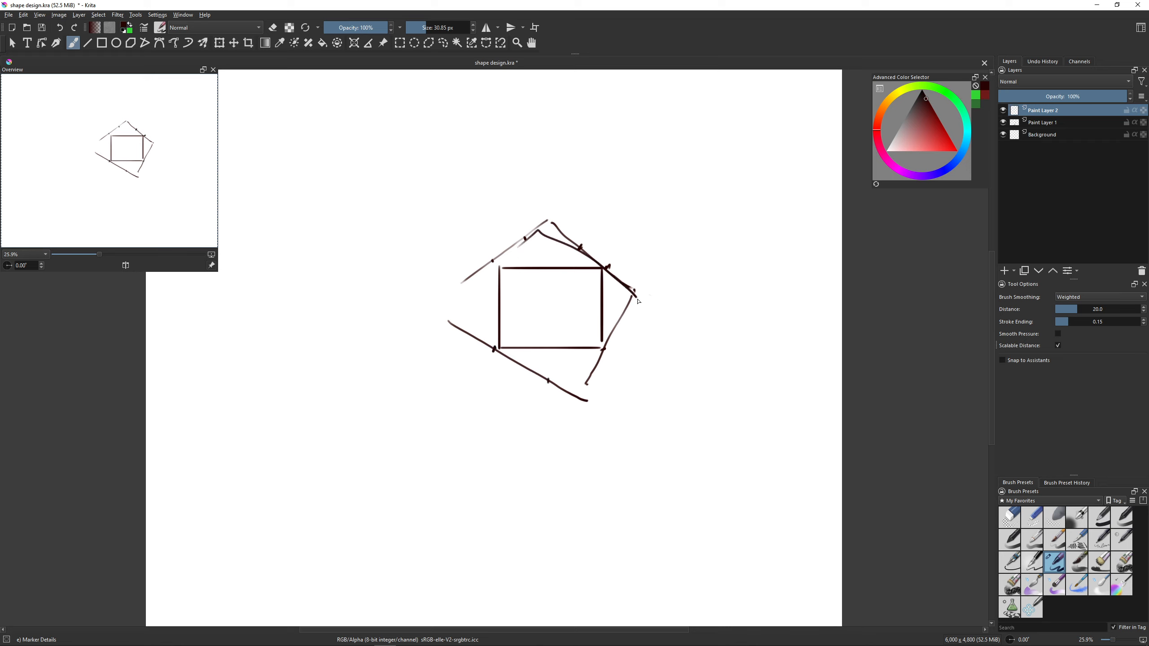
pyautogui.hotkey('ctrl', 'z')
pyautogui.hotkey('ctrl', 'e')
pyautogui.press('Delete')
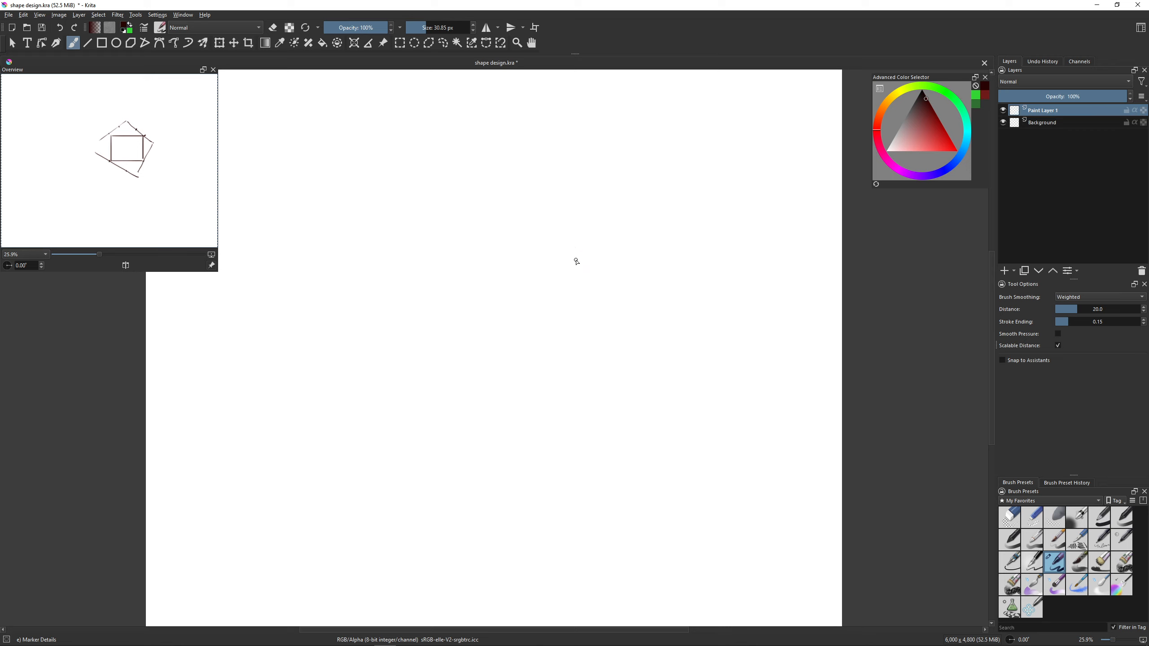
pyautogui.press('2')
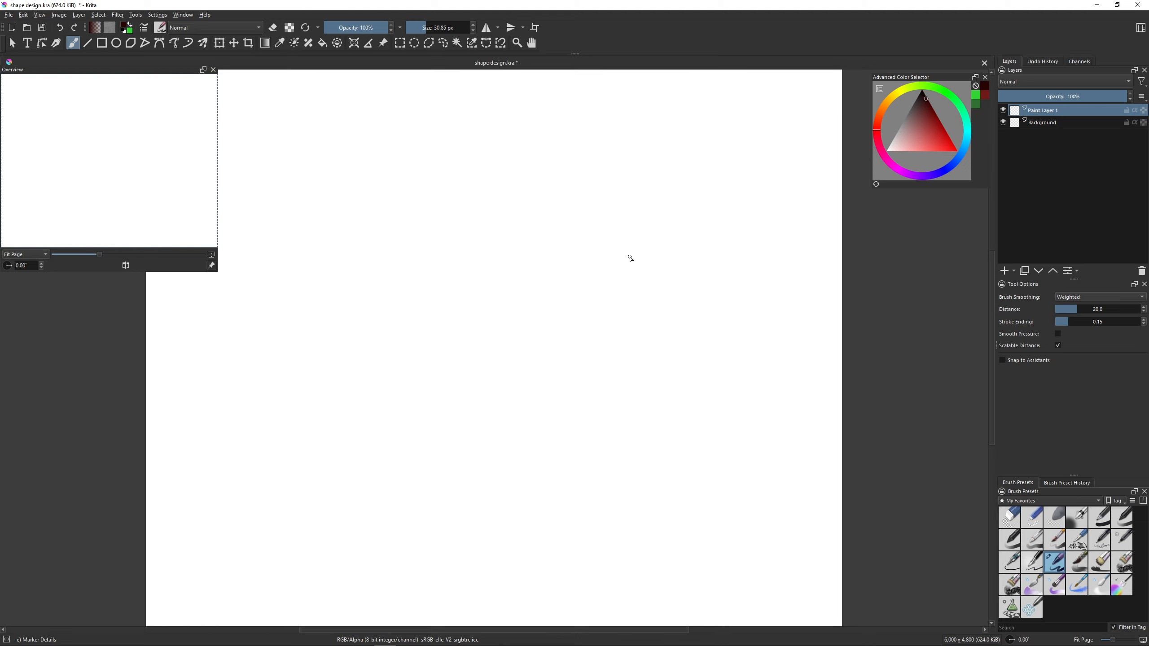
pyautogui.hotkey('ctrl', 'z')
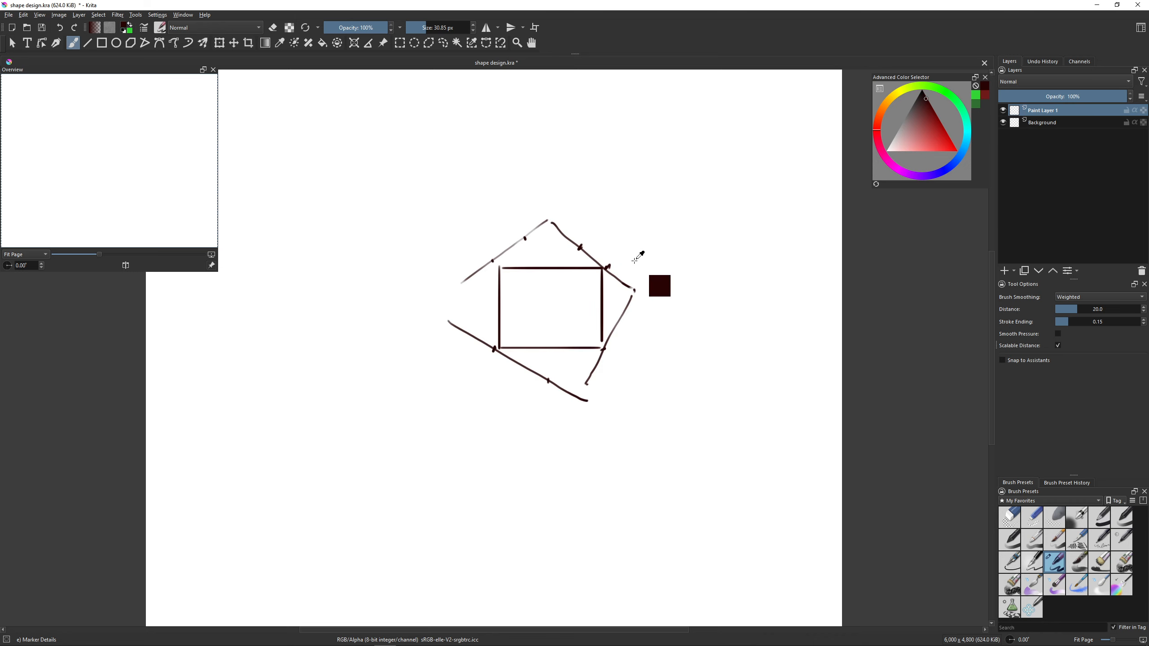
# - Clear the layer and draw a tall, narrow rectangle with straight dark lines
pyautogui.press('e')
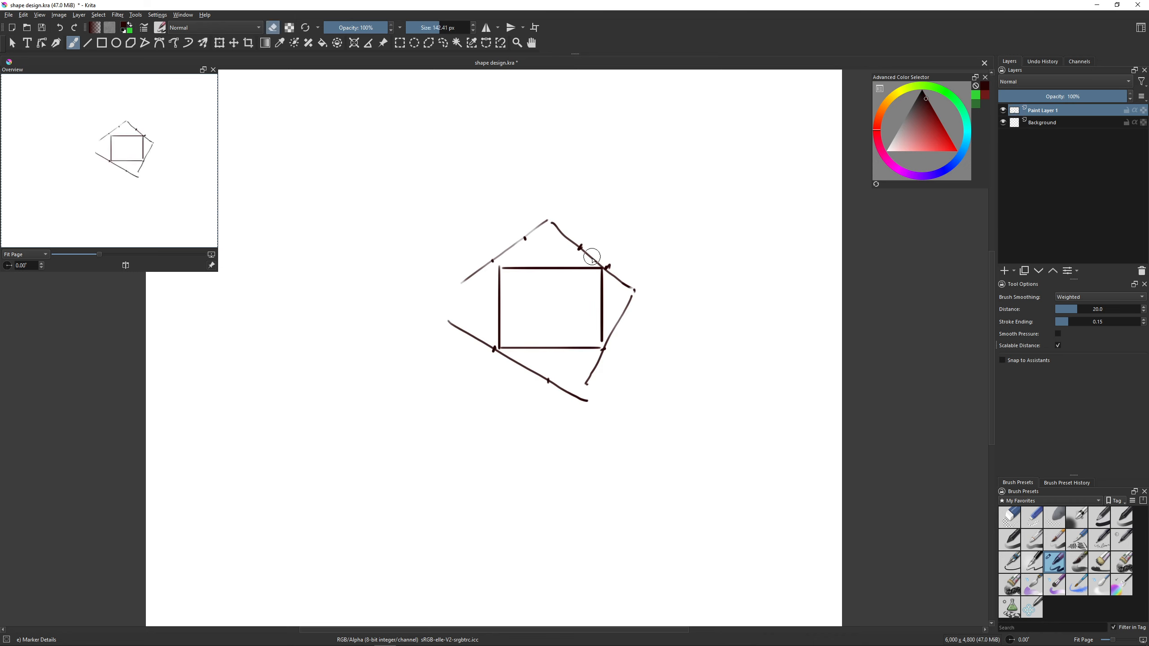
pyautogui.press('Delete')
pyautogui.press('e')
pyautogui.press('v')
pyautogui.moveTo(504, 252)
pyautogui.mouseDown()
pyautogui.moveTo(504, 372)
pyautogui.moveTo(565, 371)
pyautogui.mouseUp()
pyautogui.press('v')
pyautogui.press('v')
pyautogui.moveTo(505, 250)
pyautogui.mouseDown()
pyautogui.moveTo(570, 271)
pyautogui.moveTo(564, 251)
pyautogui.moveTo(562, 395)
pyautogui.moveTo(563, 370)
pyautogui.mouseUp()
# - Draw three slanted sides passing the tall rectangle's top and lower-right corners, with small tick marks along them
pyautogui.press('v')
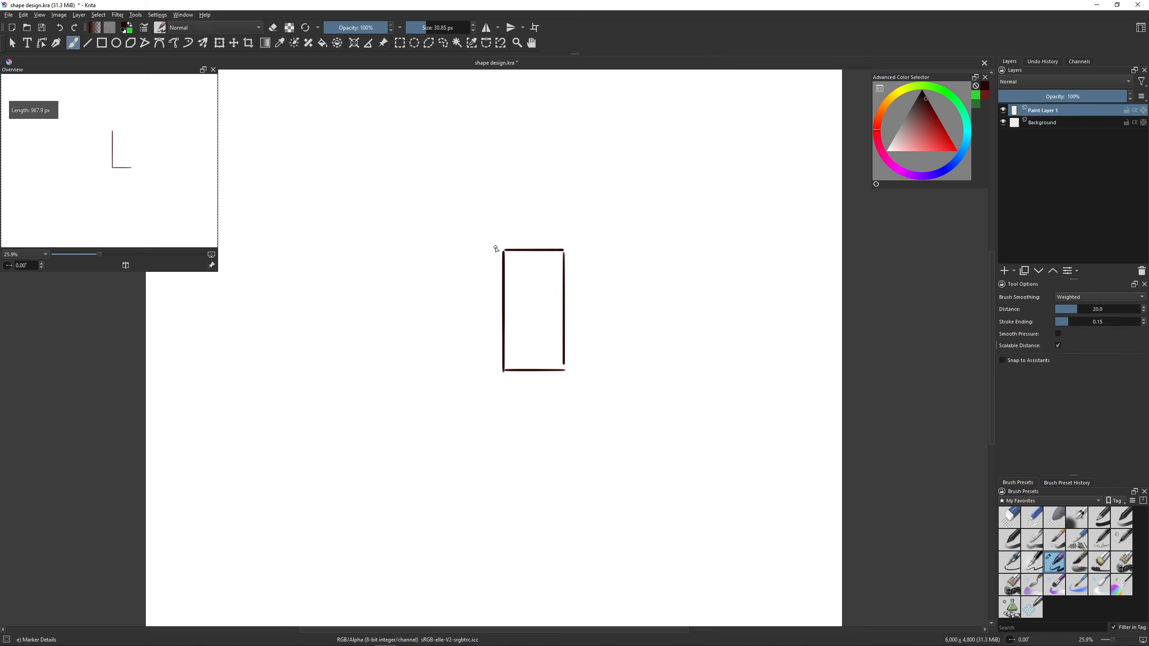
pyautogui.press('v')
pyautogui.moveTo(475, 265); pyautogui.dragTo(544, 213)
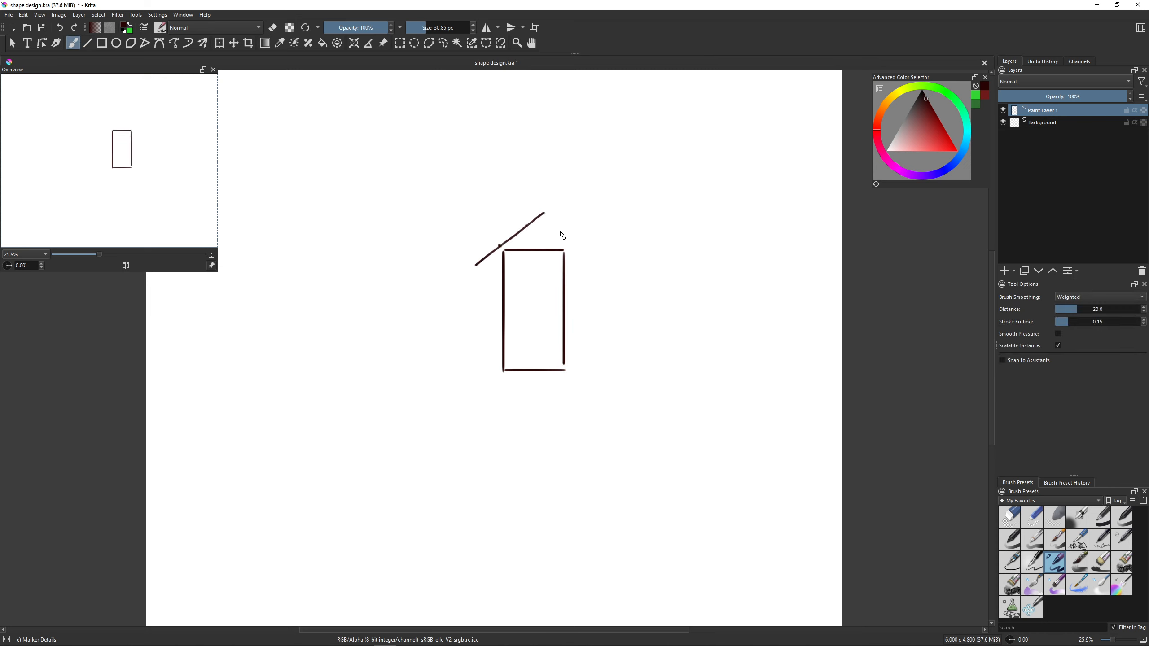
pyautogui.moveTo(548, 214); pyautogui.dragTo(612, 340)
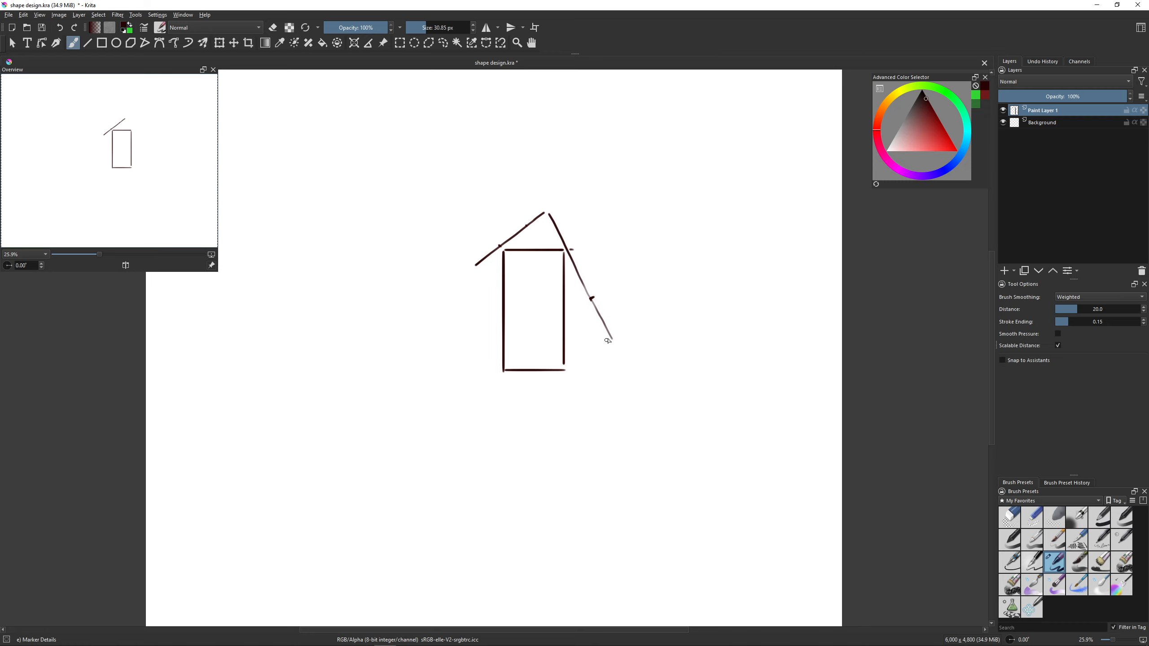
pyautogui.moveTo(608, 340); pyautogui.dragTo(493, 444)
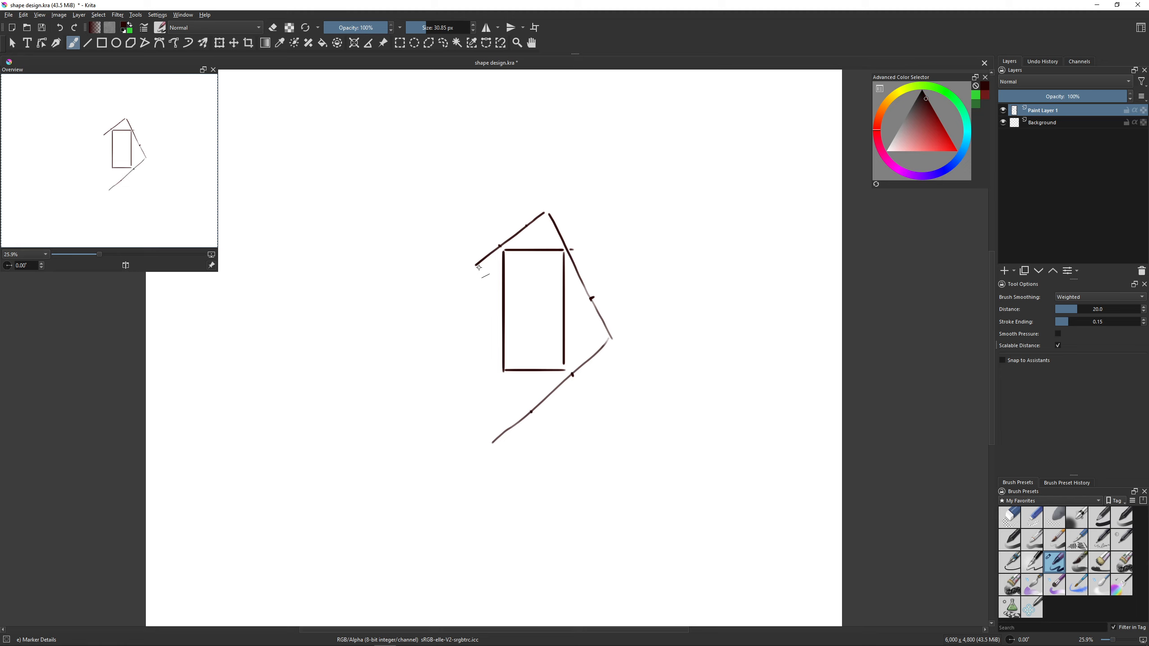
# - Close the slanted outline with a straight left side and erase the overhanging end at its lowest corner
pyautogui.press('v')
pyautogui.moveTo(478, 266)
pyautogui.mouseDown()
pyautogui.moveTo(503, 432)
pyautogui.moveTo(495, 447)
pyautogui.mouseUp()
pyautogui.hotkey('ctrl', 'z')
pyautogui.press('e')
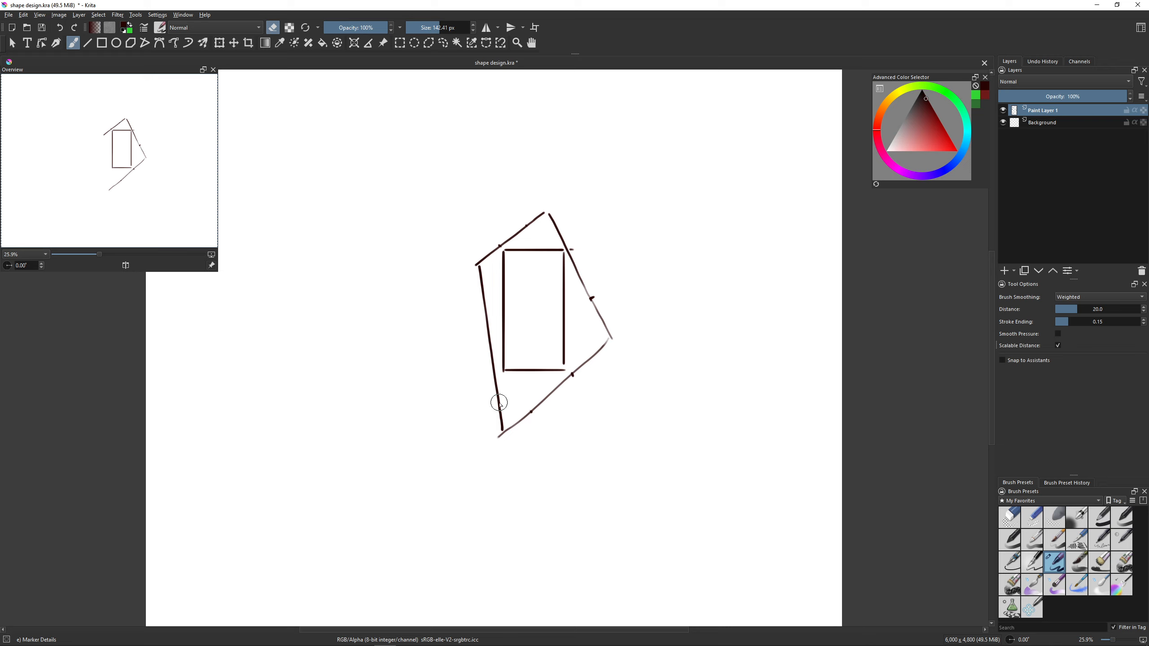
pyautogui.press('e')
# - Add a paint layer at 70% opacity and trace the tall rectangle's edges in red
pyautogui.press('Insert')
pyautogui.click(1087, 100)
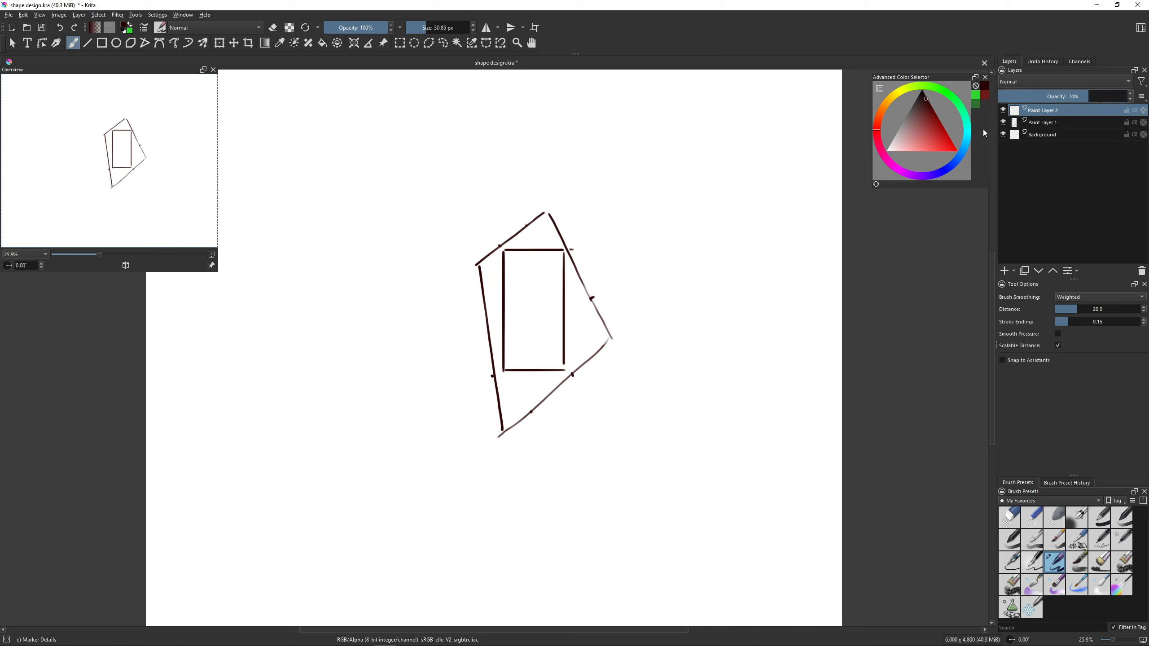
pyautogui.click(939, 135)
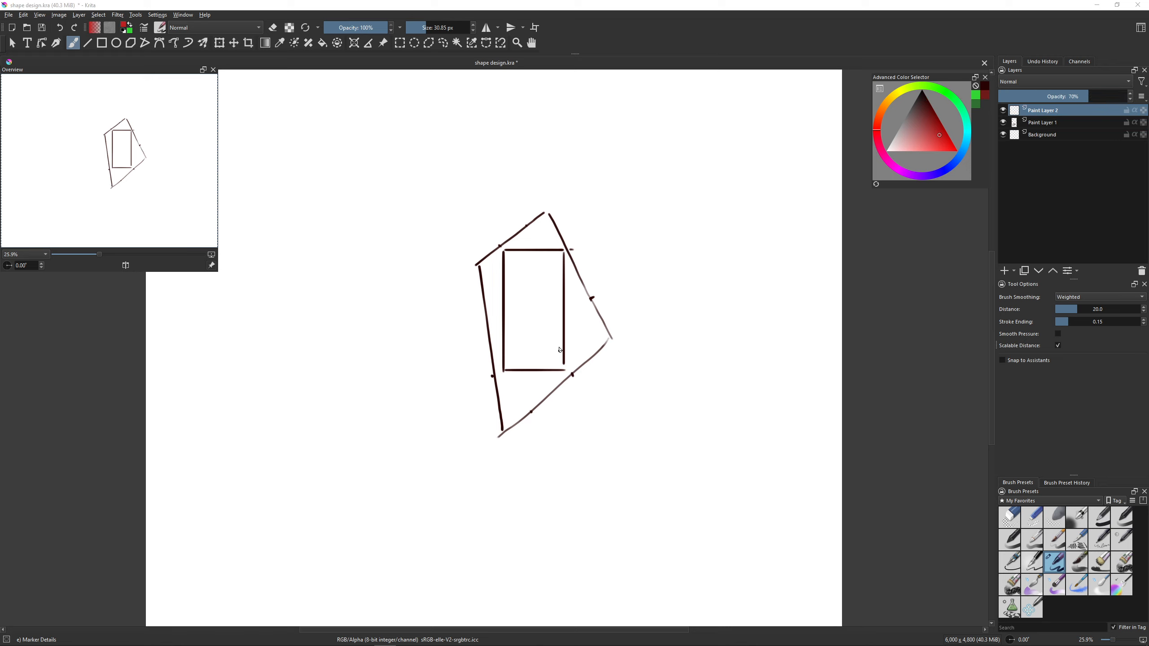
pyautogui.moveTo(561, 370)
pyautogui.mouseDown()
pyautogui.moveTo(506, 367)
pyautogui.moveTo(505, 249)
pyautogui.moveTo(562, 248)
pyautogui.moveTo(564, 370)
pyautogui.mouseUp()
# - Fill the tall rectangle with red diagonal hatching, undoing and redrawing the strokes in its lower part
pyautogui.moveTo(522, 252); pyautogui.dragTo(505, 283)
pyautogui.moveTo(551, 252)
pyautogui.mouseDown()
pyautogui.moveTo(505, 307)
pyautogui.moveTo(501, 332)
pyautogui.mouseUp()
pyautogui.moveTo(538, 308)
pyautogui.mouseDown()
pyautogui.moveTo(498, 365)
pyautogui.moveTo(510, 363)
pyautogui.mouseUp()
pyautogui.moveTo(548, 329)
pyautogui.mouseDown()
pyautogui.moveTo(514, 372)
pyautogui.moveTo(545, 342)
pyautogui.mouseUp()
pyautogui.hotkey('ctrl', 'z')
pyautogui.hotkey('ctrl', 'z')
pyautogui.hotkey('ctrl', 'z')
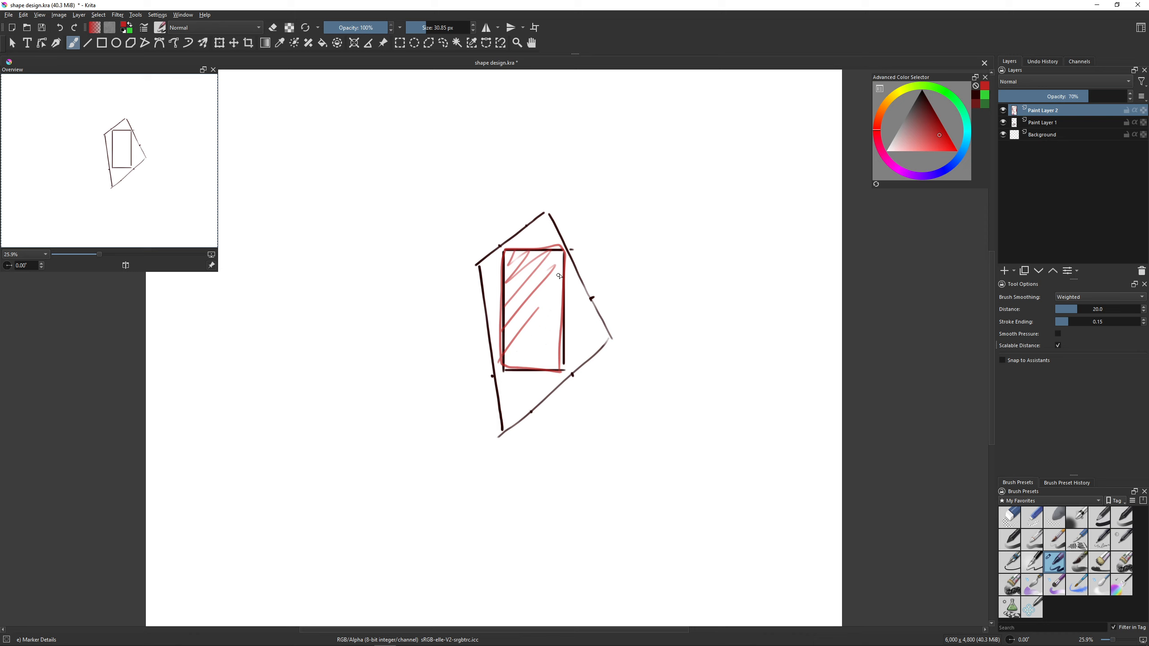
pyautogui.moveTo(559, 275); pyautogui.dragTo(501, 355)
pyautogui.moveTo(555, 307); pyautogui.dragTo(505, 366)
pyautogui.moveTo(563, 317)
pyautogui.mouseDown()
pyautogui.moveTo(523, 364)
pyautogui.moveTo(532, 366)
pyautogui.mouseUp()
pyautogui.moveTo(560, 352); pyautogui.dragTo(548, 362)
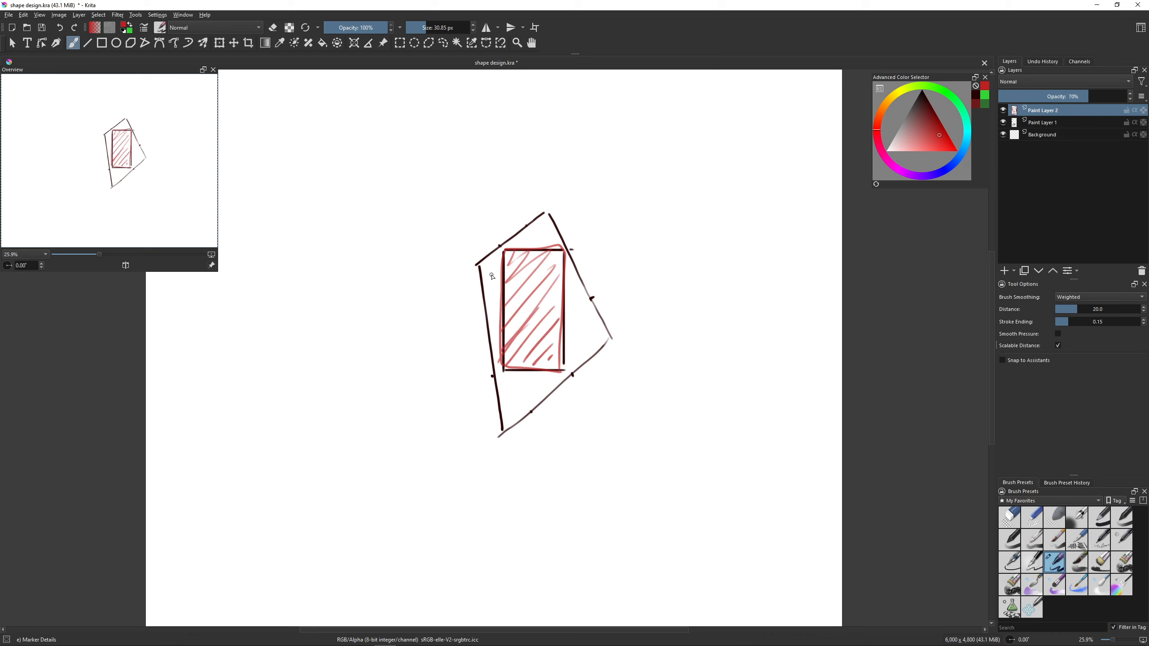
# - Hatch the whole slanted outline with green diagonal lines running across the red rectangle
pyautogui.click(934, 87)
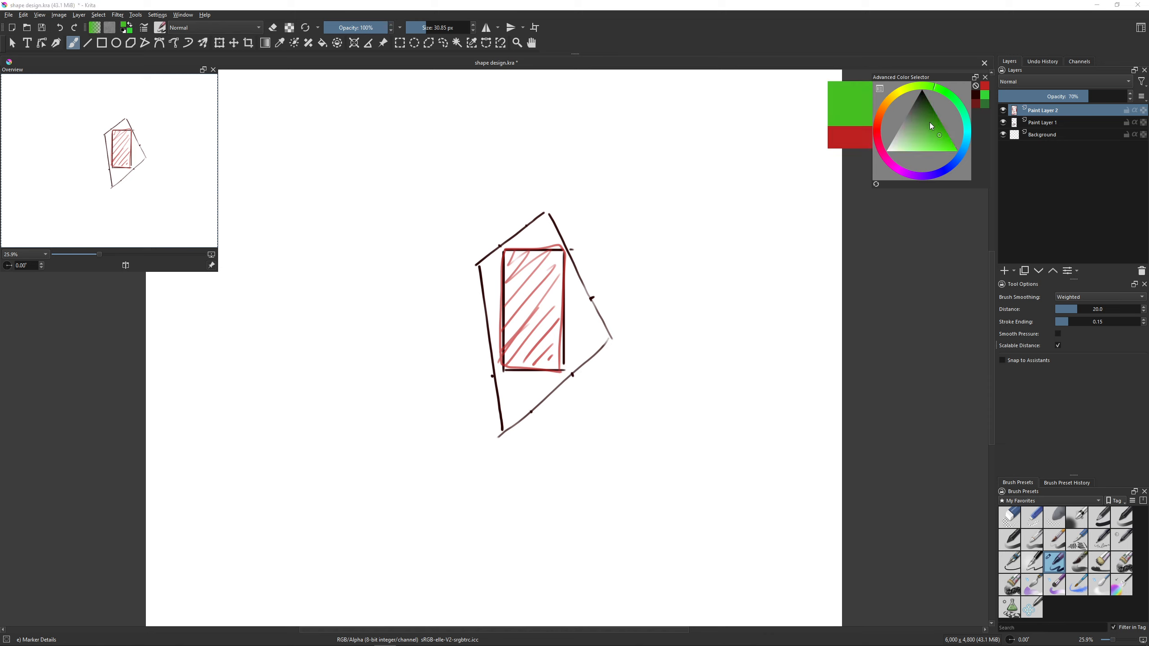
pyautogui.click(932, 139)
pyautogui.moveTo(486, 268)
pyautogui.mouseDown()
pyautogui.moveTo(553, 215)
pyautogui.moveTo(558, 233)
pyautogui.mouseUp()
pyautogui.moveTo(478, 308); pyautogui.dragTo(565, 253)
pyautogui.moveTo(493, 330); pyautogui.dragTo(588, 270)
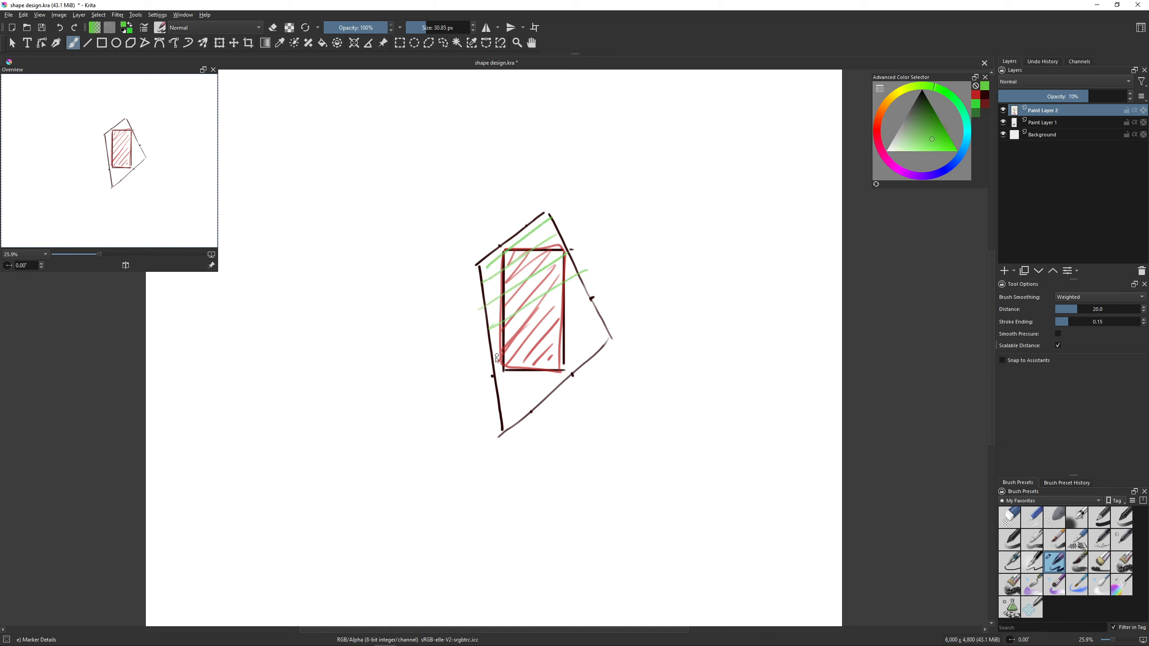
pyautogui.moveTo(493, 362); pyautogui.dragTo(583, 303)
pyautogui.moveTo(503, 388); pyautogui.dragTo(609, 314)
pyautogui.moveTo(498, 416); pyautogui.dragTo(606, 330)
# - Hatch the gaps between the rectangle and the slanted outline with short yellow strokes
pyautogui.click(898, 93)
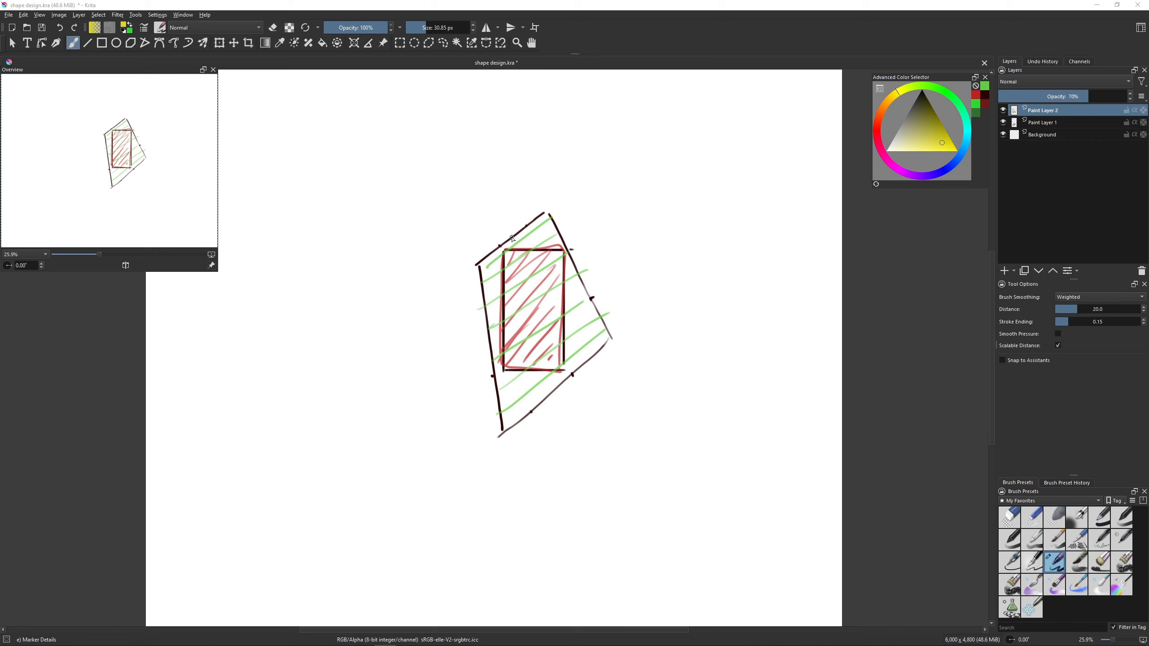
pyautogui.moveTo(510, 234)
pyautogui.mouseDown()
pyautogui.moveTo(515, 248)
pyautogui.moveTo(550, 244)
pyautogui.mouseUp()
pyautogui.moveTo(555, 229)
pyautogui.mouseDown()
pyautogui.moveTo(545, 258)
pyautogui.moveTo(486, 267)
pyautogui.moveTo(496, 254)
pyautogui.moveTo(504, 277)
pyautogui.mouseUp()
pyautogui.moveTo(490, 266)
pyautogui.mouseDown()
pyautogui.moveTo(502, 296)
pyautogui.moveTo(488, 318)
pyautogui.moveTo(516, 386)
pyautogui.moveTo(497, 415)
pyautogui.mouseUp()
pyautogui.moveTo(538, 382)
pyautogui.mouseDown()
pyautogui.moveTo(495, 419)
pyautogui.moveTo(537, 409)
pyautogui.mouseUp()
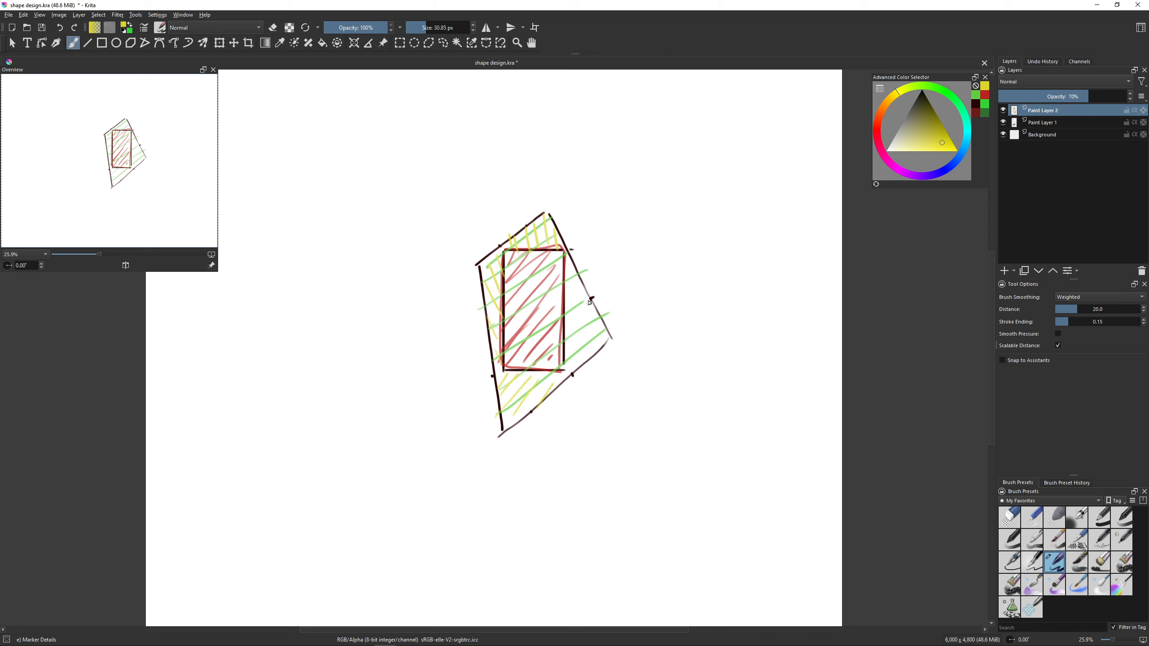
# - Clear the coloured hatching and cover the entire slanted outline with yellow diagonal lines
pyautogui.press('Delete')
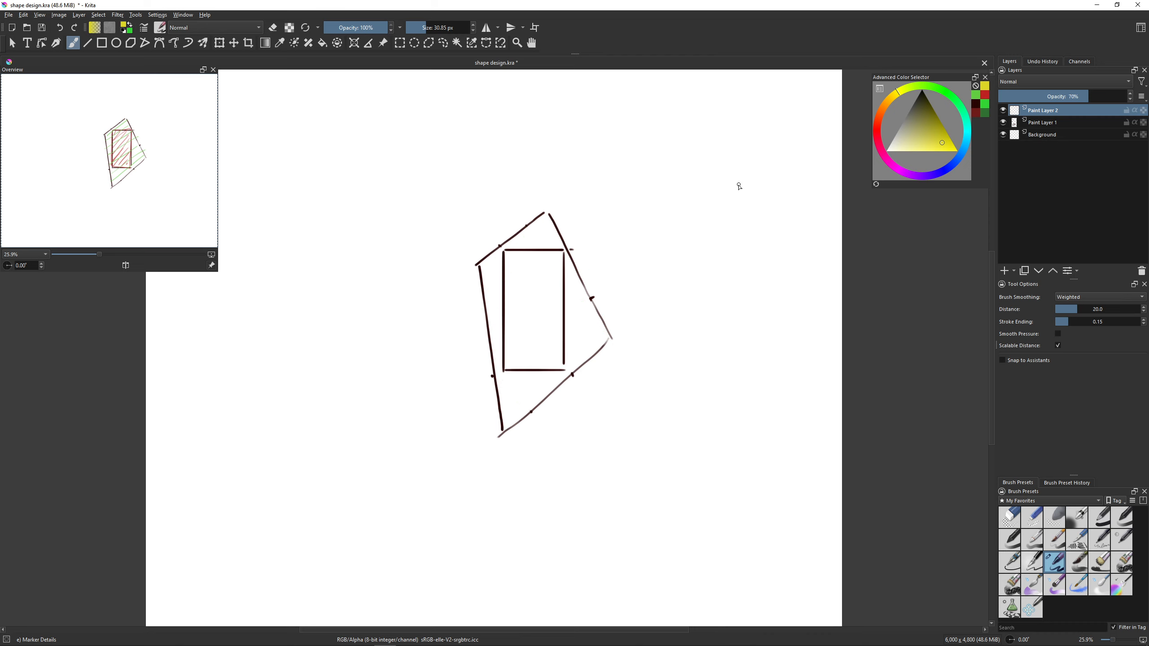
pyautogui.moveTo(554, 211)
pyautogui.mouseDown()
pyautogui.moveTo(477, 264)
pyautogui.moveTo(555, 225)
pyautogui.mouseUp()
pyautogui.moveTo(475, 295)
pyautogui.mouseDown()
pyautogui.moveTo(556, 243)
pyautogui.moveTo(580, 255)
pyautogui.mouseUp()
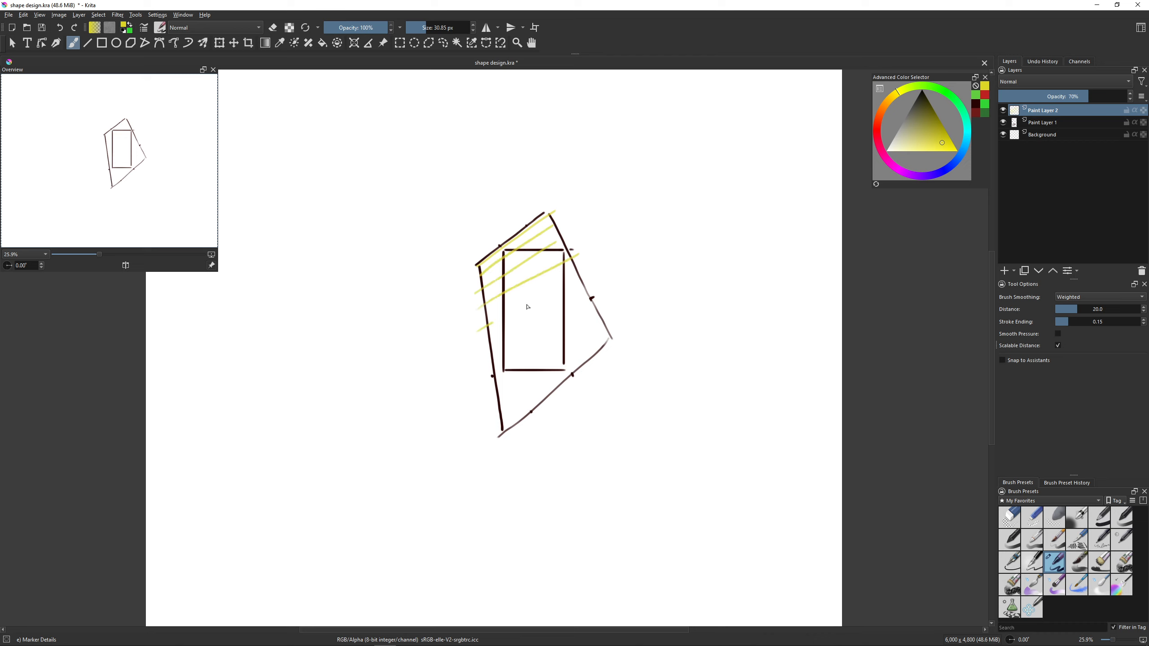
pyautogui.moveTo(477, 333); pyautogui.dragTo(567, 283)
pyautogui.moveTo(478, 354)
pyautogui.mouseDown()
pyautogui.moveTo(575, 300)
pyautogui.moveTo(601, 307)
pyautogui.mouseUp()
pyautogui.moveTo(501, 391); pyautogui.dragTo(616, 316)
pyautogui.moveTo(515, 407); pyautogui.dragTo(601, 344)
pyautogui.moveTo(502, 430); pyautogui.dragTo(574, 371)
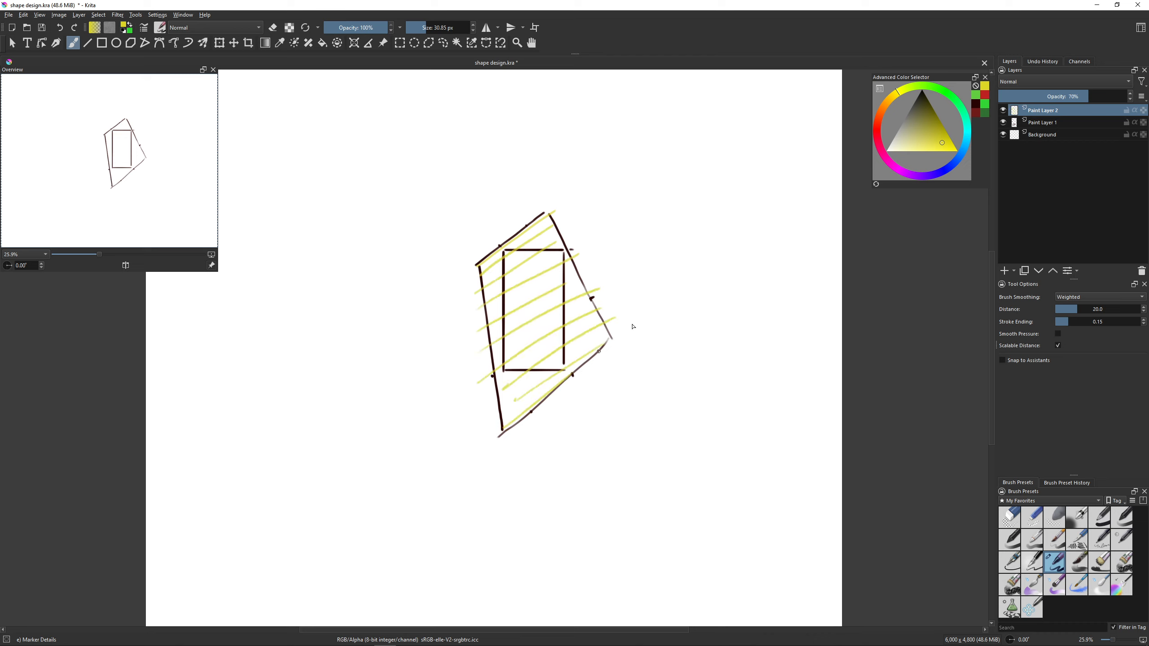
# - Fill the tall rectangle inside the slanted outline with red, near-vertical hatching strokes over the yellow lines
pyautogui.click(875, 123)
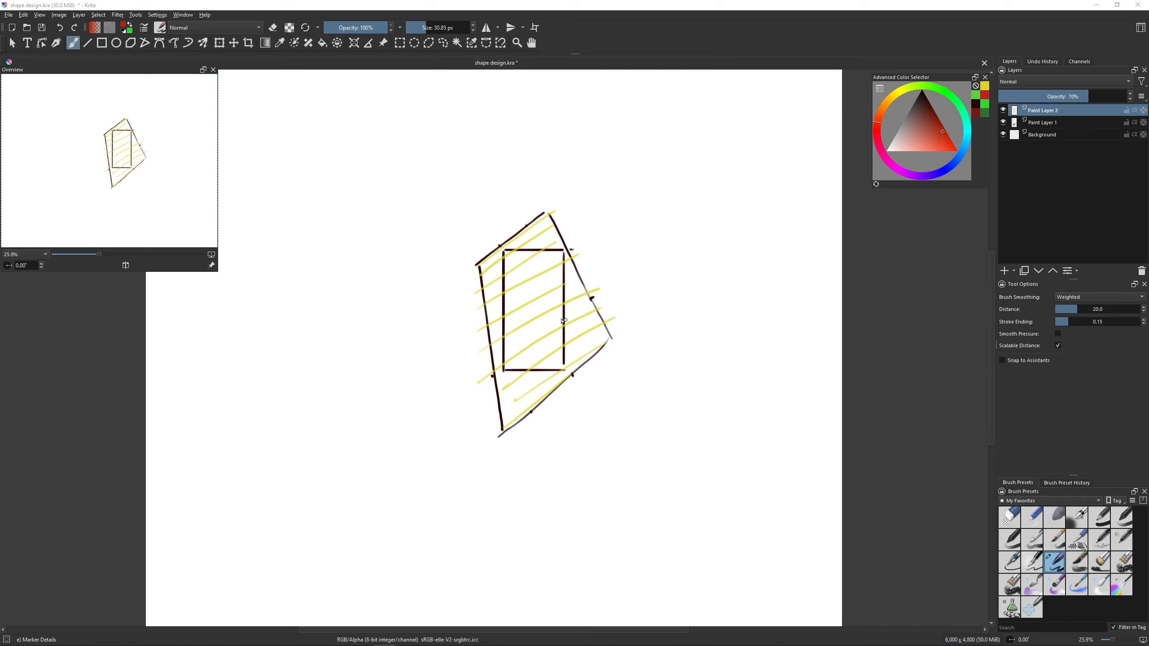
pyautogui.moveTo(508, 250)
pyautogui.mouseDown()
pyautogui.moveTo(504, 339)
pyautogui.moveTo(514, 354)
pyautogui.mouseUp()
pyautogui.moveTo(544, 251)
pyautogui.mouseDown()
pyautogui.moveTo(532, 361)
pyautogui.moveTo(553, 379)
pyautogui.mouseUp()
# - Hatch the gaps between the rectangle and the slanted outline with short olive-green strokes on all four sides
pyautogui.click(901, 93)
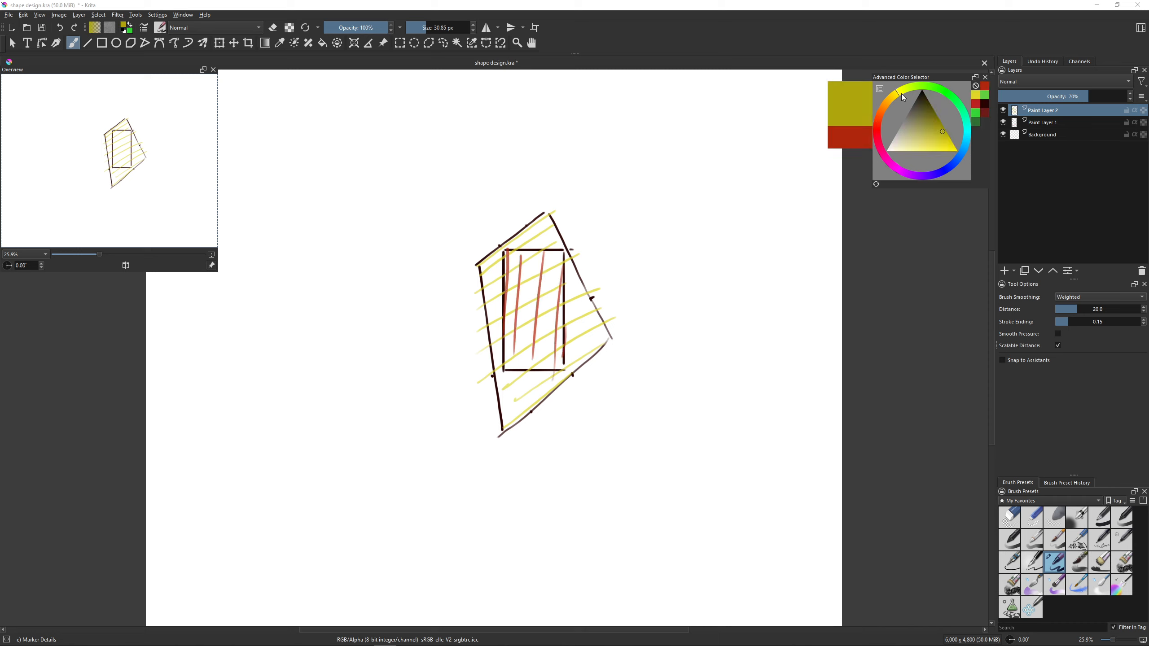
pyautogui.click(925, 119)
pyautogui.moveTo(520, 233); pyautogui.dragTo(524, 253)
pyautogui.moveTo(537, 220)
pyautogui.mouseDown()
pyautogui.moveTo(533, 251)
pyautogui.moveTo(545, 248)
pyautogui.mouseUp()
pyautogui.moveTo(560, 229); pyautogui.dragTo(565, 295)
pyautogui.moveTo(589, 294); pyautogui.dragTo(567, 329)
pyautogui.moveTo(602, 327)
pyautogui.mouseDown()
pyautogui.moveTo(570, 346)
pyautogui.moveTo(571, 364)
pyautogui.mouseUp()
pyautogui.moveTo(498, 254)
pyautogui.mouseDown()
pyautogui.moveTo(477, 287)
pyautogui.moveTo(487, 295)
pyautogui.mouseUp()
pyautogui.moveTo(507, 282); pyautogui.dragTo(492, 324)
pyautogui.moveTo(506, 324); pyautogui.dragTo(500, 368)
pyautogui.moveTo(519, 367); pyautogui.dragTo(502, 391)
pyautogui.moveTo(519, 382); pyautogui.dragTo(498, 410)
pyautogui.moveTo(530, 382)
pyautogui.mouseDown()
pyautogui.moveTo(503, 418)
pyautogui.moveTo(515, 417)
pyautogui.mouseUp()
pyautogui.moveTo(556, 379); pyautogui.dragTo(532, 412)
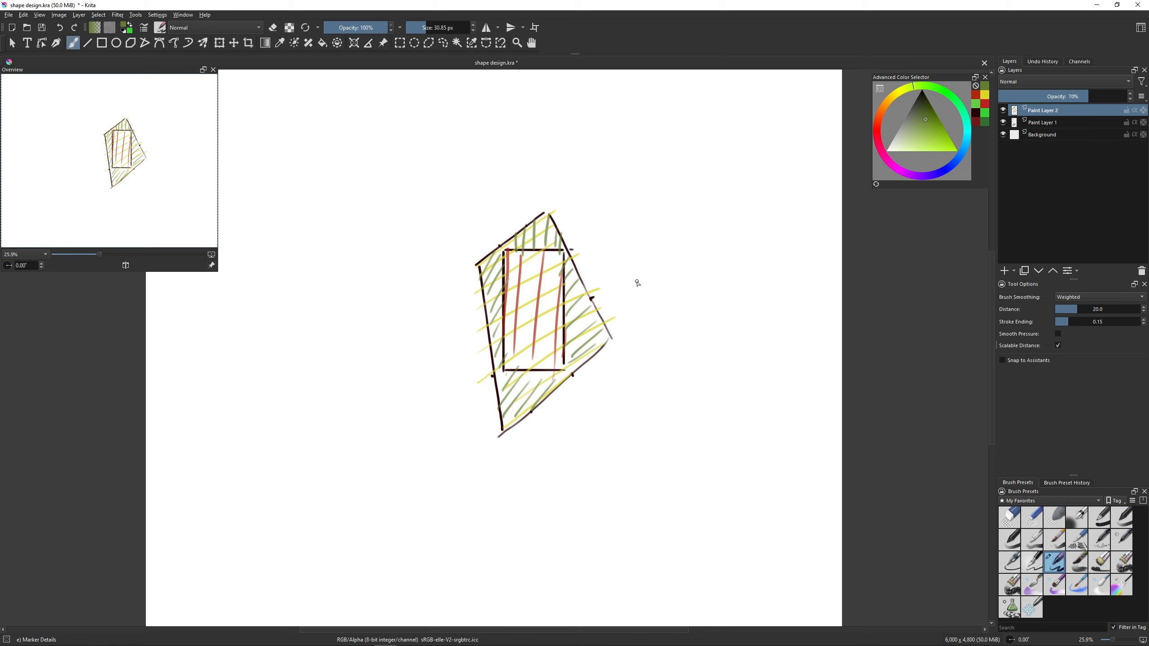
# - Clear the coloured hatching from Paint Layer 2 and make Paint Layer 1 the active layer
pyautogui.press('Delete')
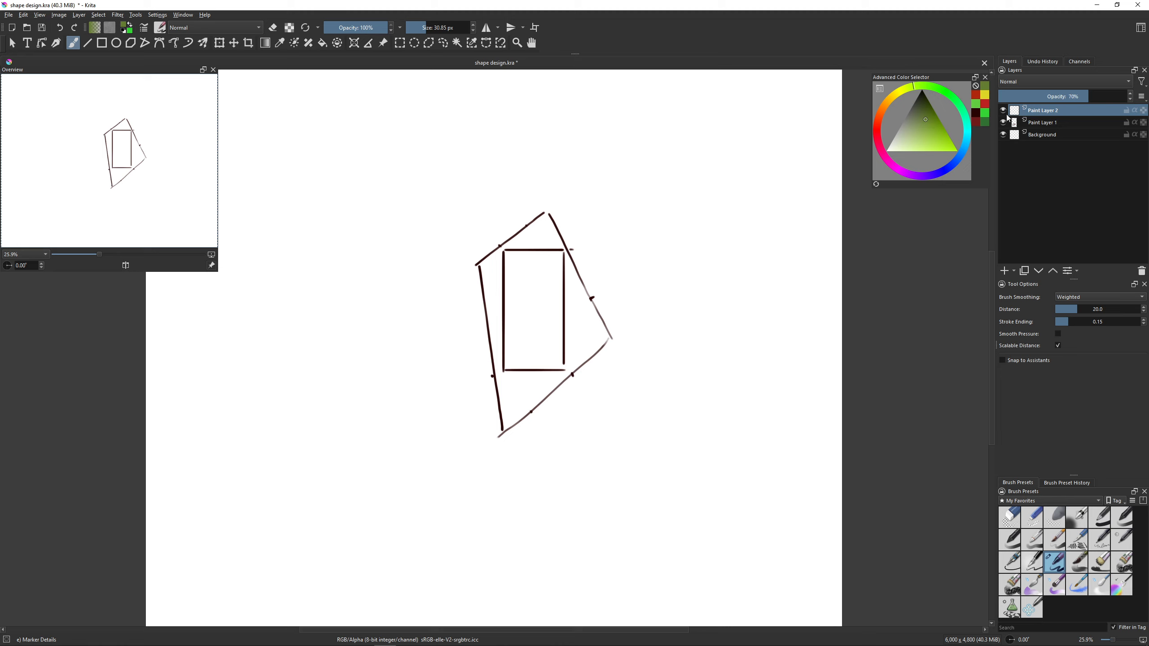
pyautogui.click(1019, 124)
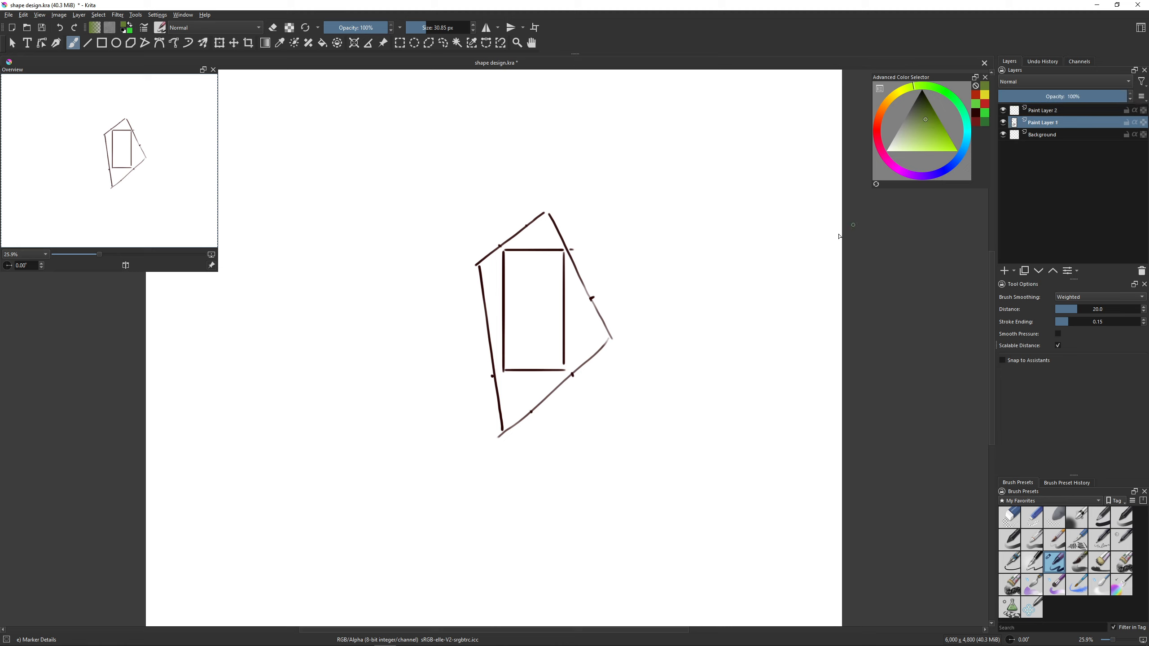
pyautogui.click(1042, 113)
pyautogui.click(1042, 125)
# - Draw a second, smaller slanted four-sided outline in dark grey to the upper right of the existing shape
pyautogui.moveTo(939, 128)
pyautogui.mouseDown()
pyautogui.moveTo(915, 93)
pyautogui.moveTo(888, 108)
pyautogui.mouseUp()
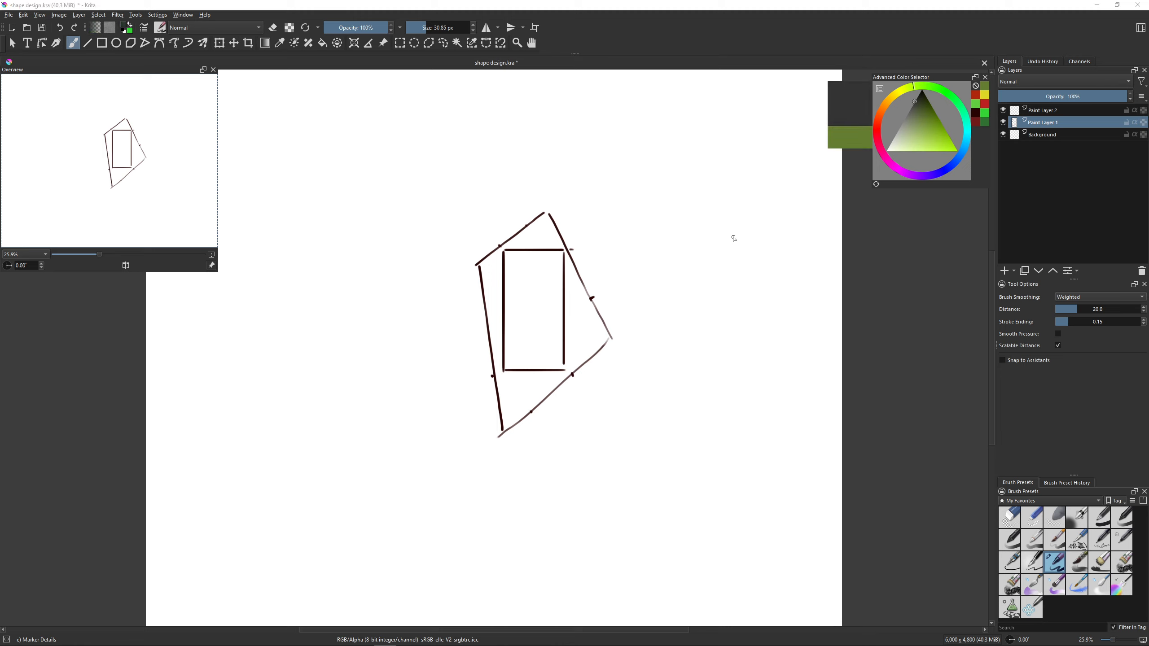
pyautogui.moveTo(630, 234); pyautogui.dragTo(680, 190)
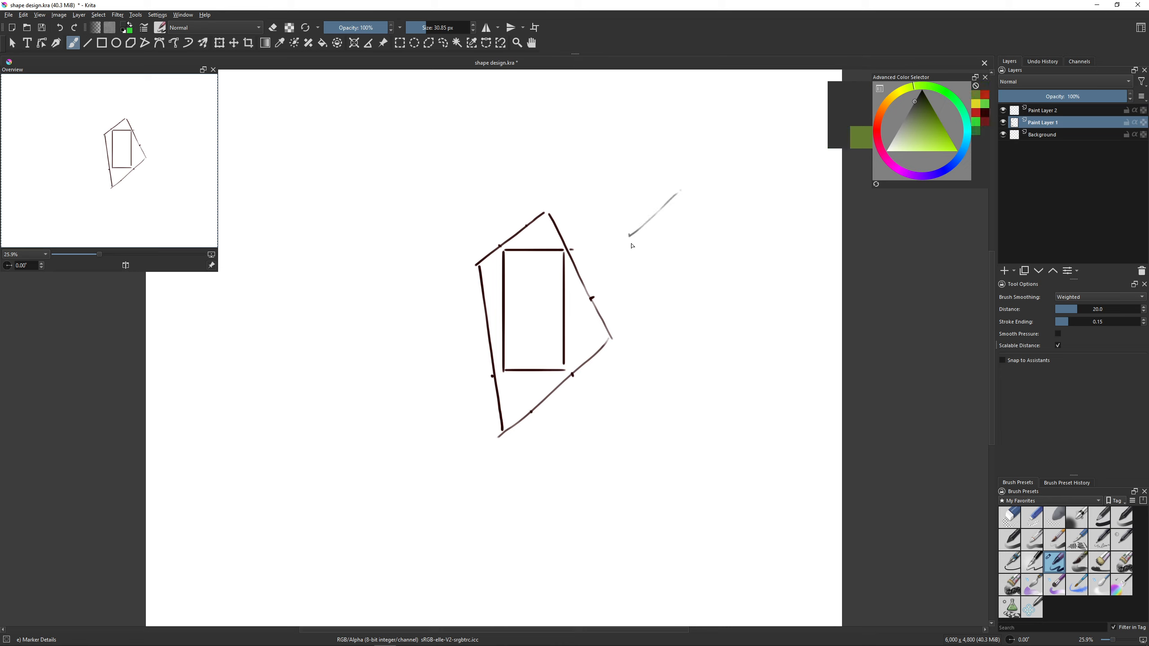
pyautogui.moveTo(629, 234)
pyautogui.mouseDown()
pyautogui.moveTo(653, 345)
pyautogui.moveTo(732, 266)
pyautogui.mouseUp()
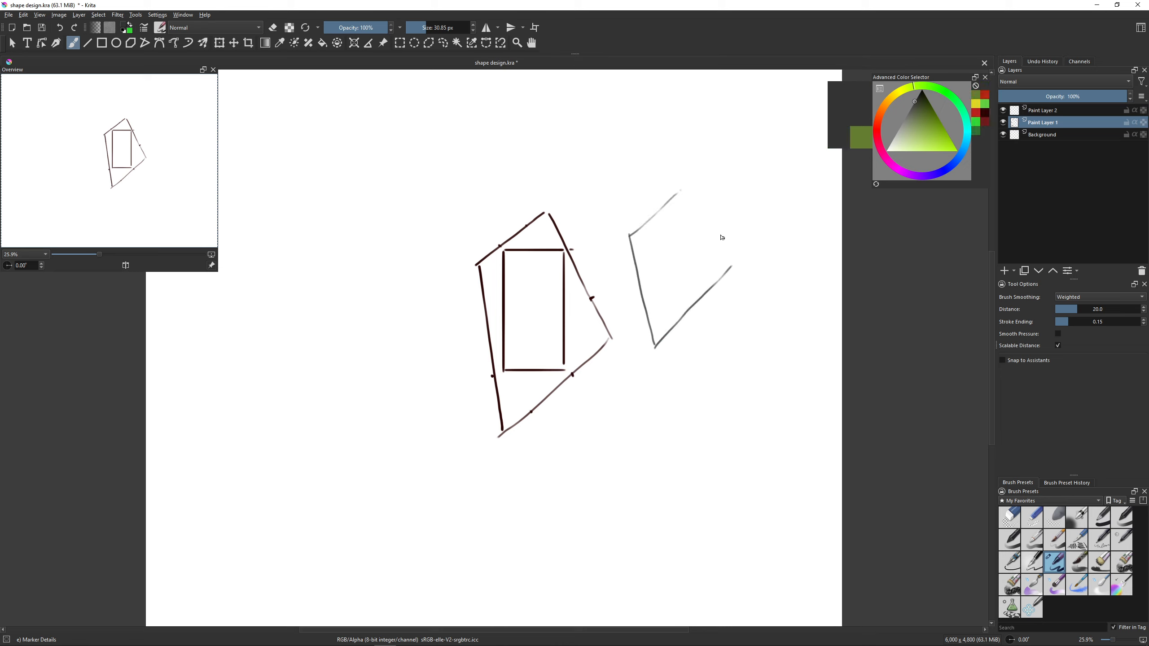
pyautogui.moveTo(681, 193); pyautogui.dragTo(730, 264)
# - Divide the new slanted outline with two corner-to-corner diagonals and two lines crossing at their intersection
pyautogui.moveTo(679, 199); pyautogui.dragTo(658, 341)
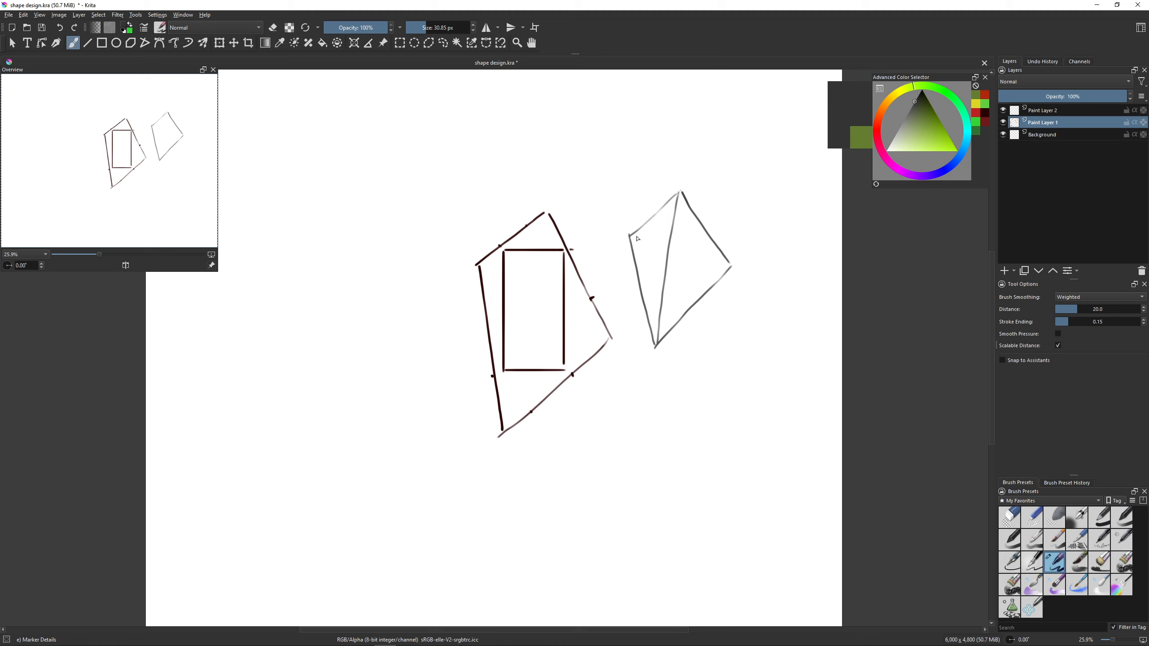
pyautogui.moveTo(636, 238); pyautogui.dragTo(732, 264)
pyautogui.moveTo(639, 267)
pyautogui.mouseDown()
pyautogui.moveTo(692, 228)
pyautogui.moveTo(671, 251)
pyautogui.moveTo(691, 303)
pyautogui.mouseUp()
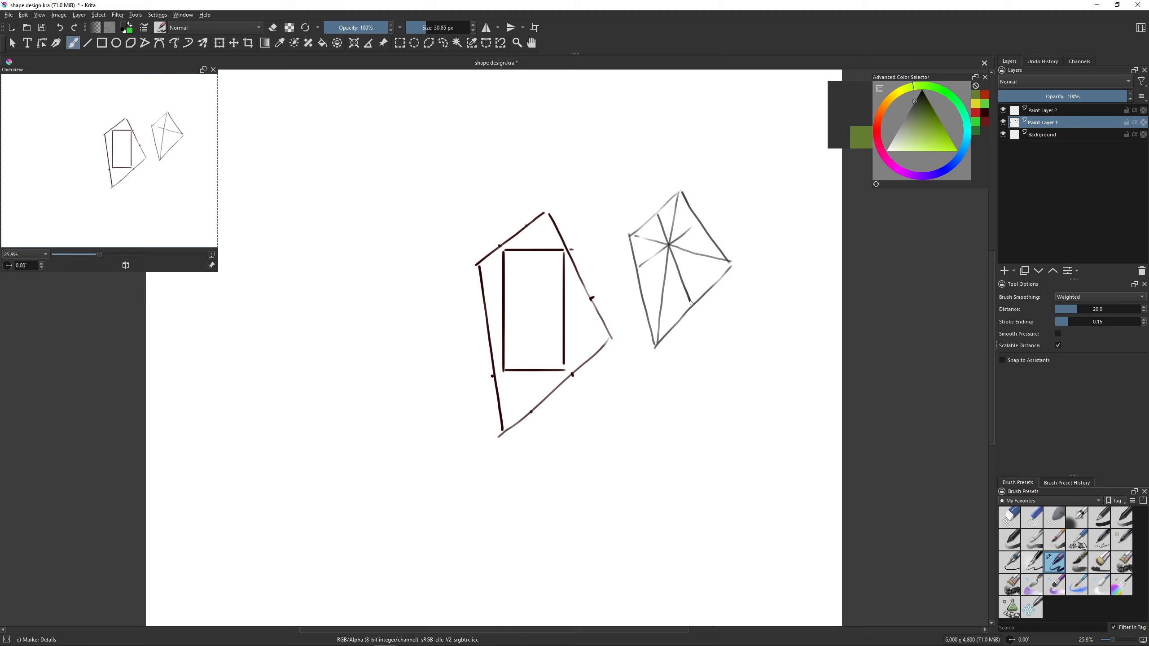